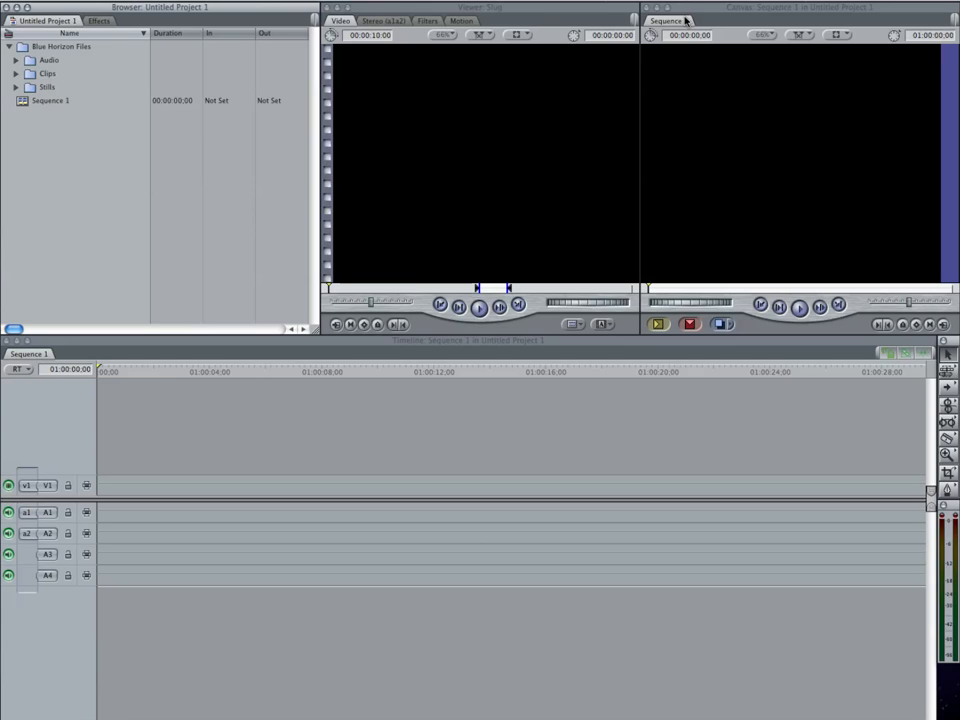
# Preview IntoTheBlue.aif from the Audio bin and place it on tracks A1 and A2 at the start of Sequence 1.
pyautogui.click(15, 61)
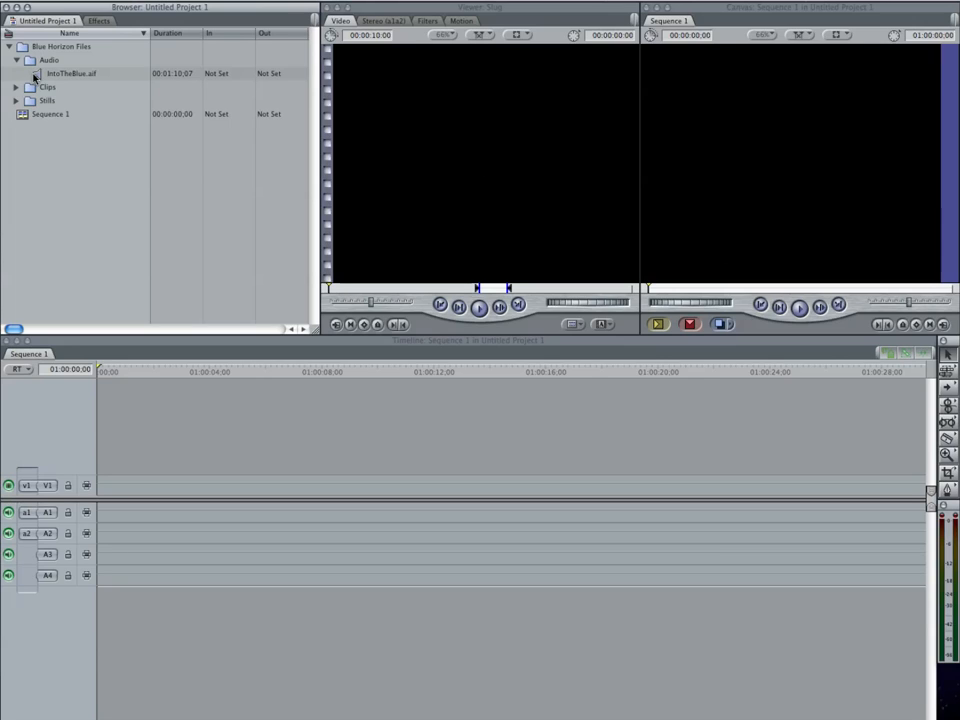
pyautogui.moveTo(35, 74)
pyautogui.mouseDown()
pyautogui.moveTo(193, 145)
pyautogui.moveTo(225, 424)
pyautogui.moveTo(204, 519)
pyautogui.moveTo(128, 518)
pyautogui.moveTo(186, 396)
pyautogui.moveTo(107, 111)
pyautogui.moveTo(40, 76)
pyautogui.mouseUp()
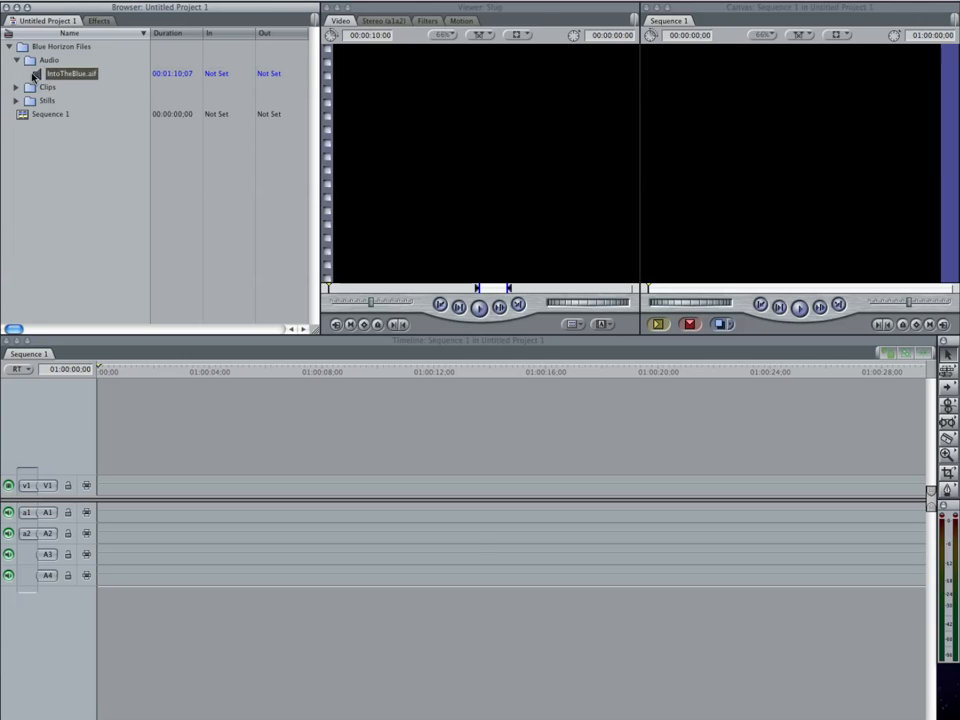
pyautogui.moveTo(37, 76); pyautogui.dragTo(461, 146)
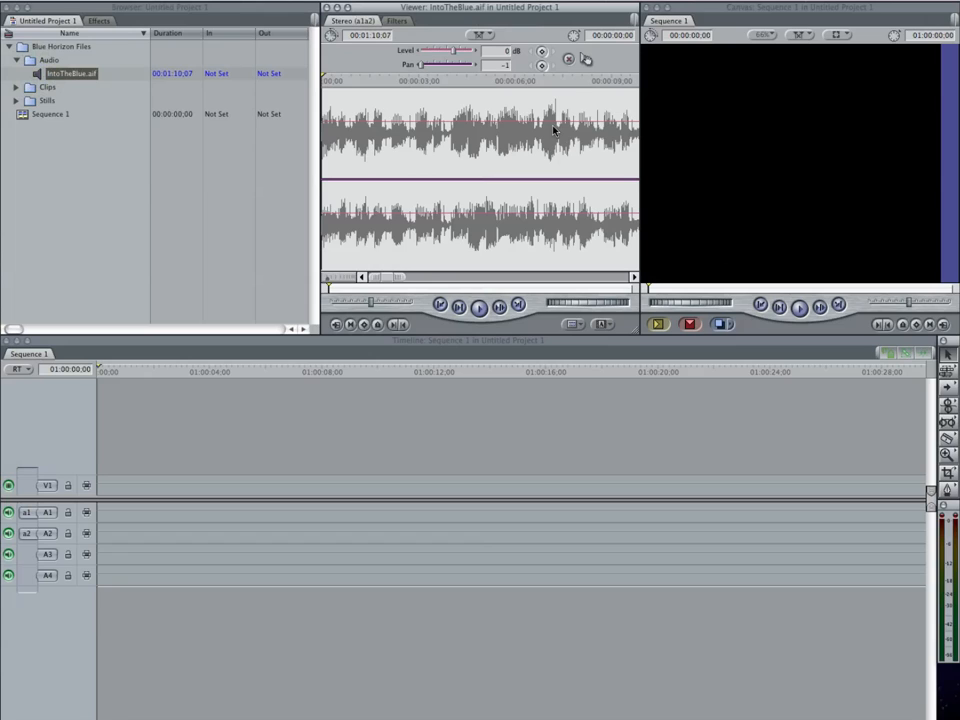
pyautogui.click(481, 308)
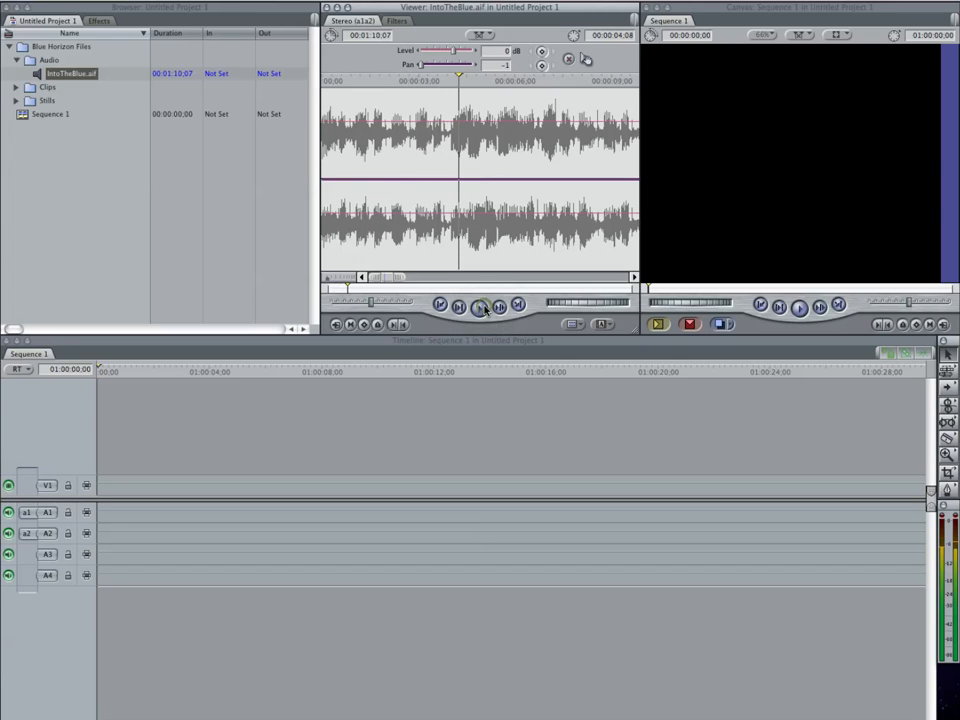
pyautogui.moveTo(40, 72); pyautogui.dragTo(101, 522)
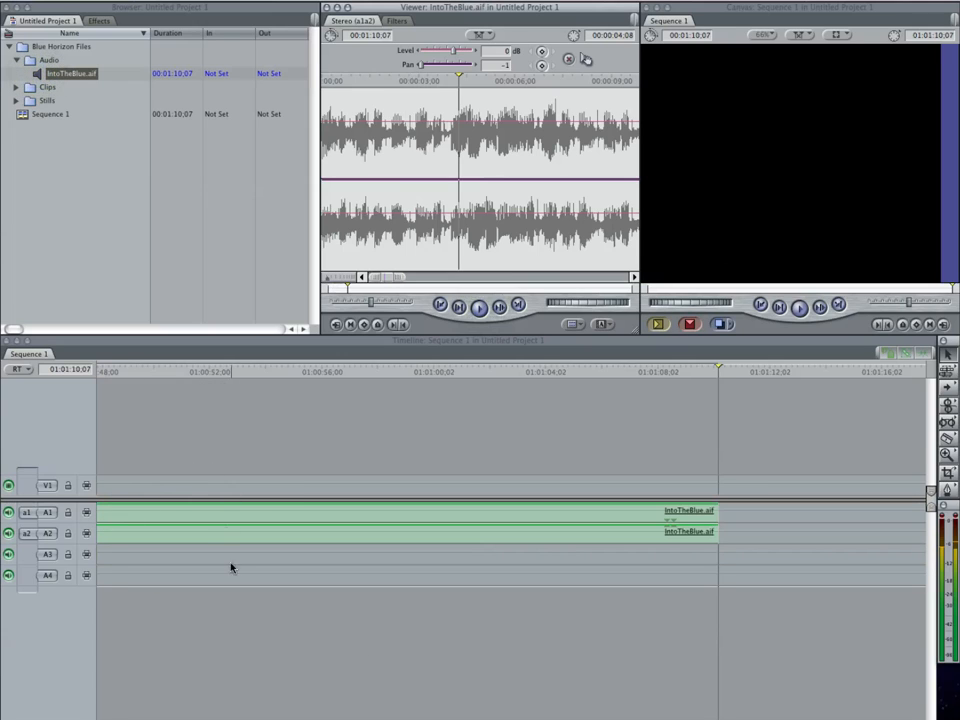
# Scale the timeline so the entire IntoTheBlue.aif clip fits with empty room after it.
pyautogui.click(656, 718)
pyautogui.moveTo(715, 718); pyautogui.dragTo(677, 718)
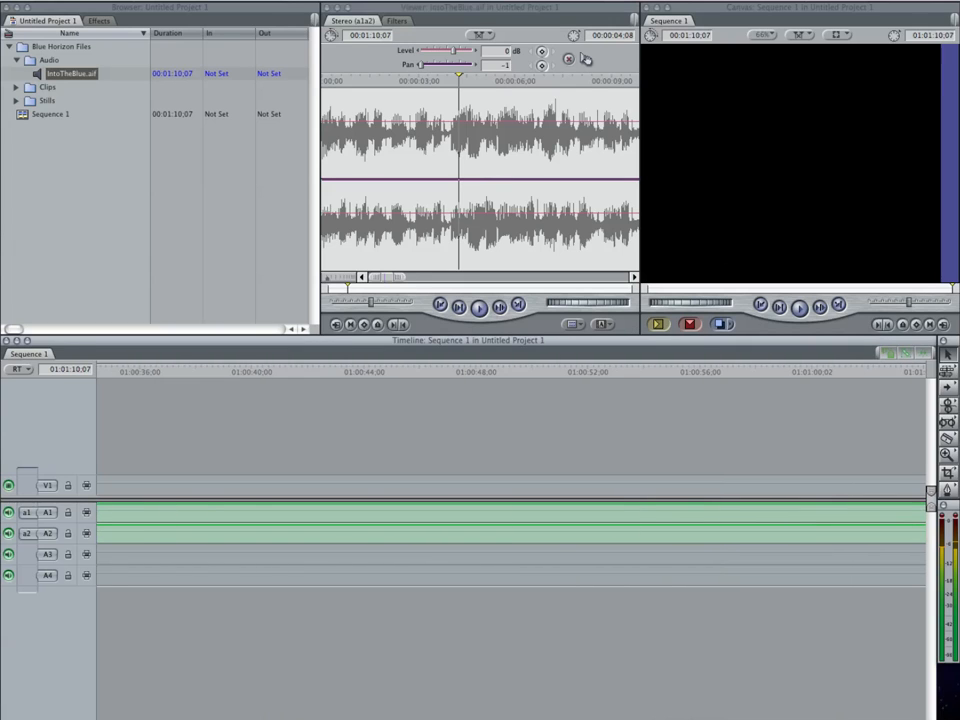
pyautogui.moveTo(677, 718); pyautogui.dragTo(250, 718)
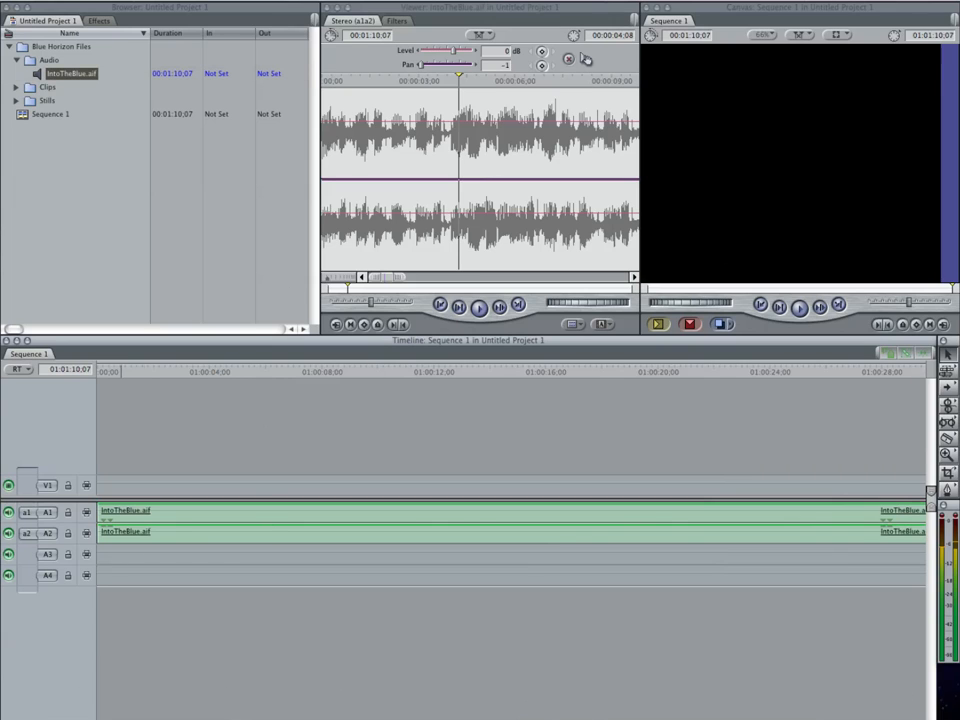
pyautogui.moveTo(390, 718); pyautogui.dragTo(402, 718)
pyautogui.moveTo(118, 718)
pyautogui.mouseDown()
pyautogui.moveTo(132, 718)
pyautogui.moveTo(110, 718)
pyautogui.moveTo(134, 718)
pyautogui.mouseUp()
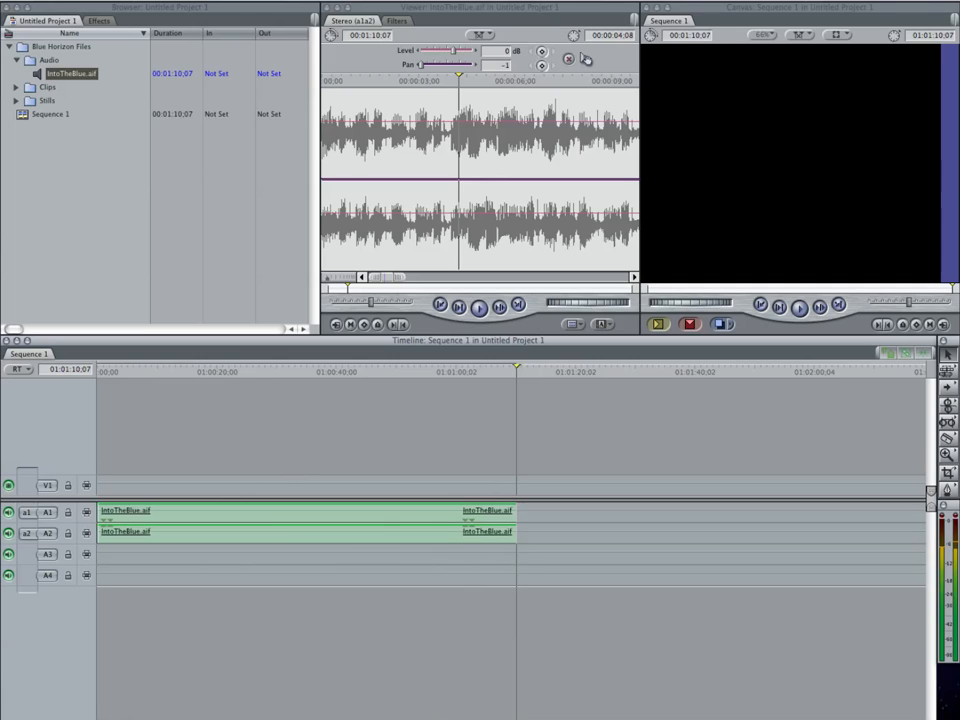
pyautogui.moveTo(134, 718); pyautogui.dragTo(114, 718)
pyautogui.moveTo(905, 718); pyautogui.dragTo(640, 718)
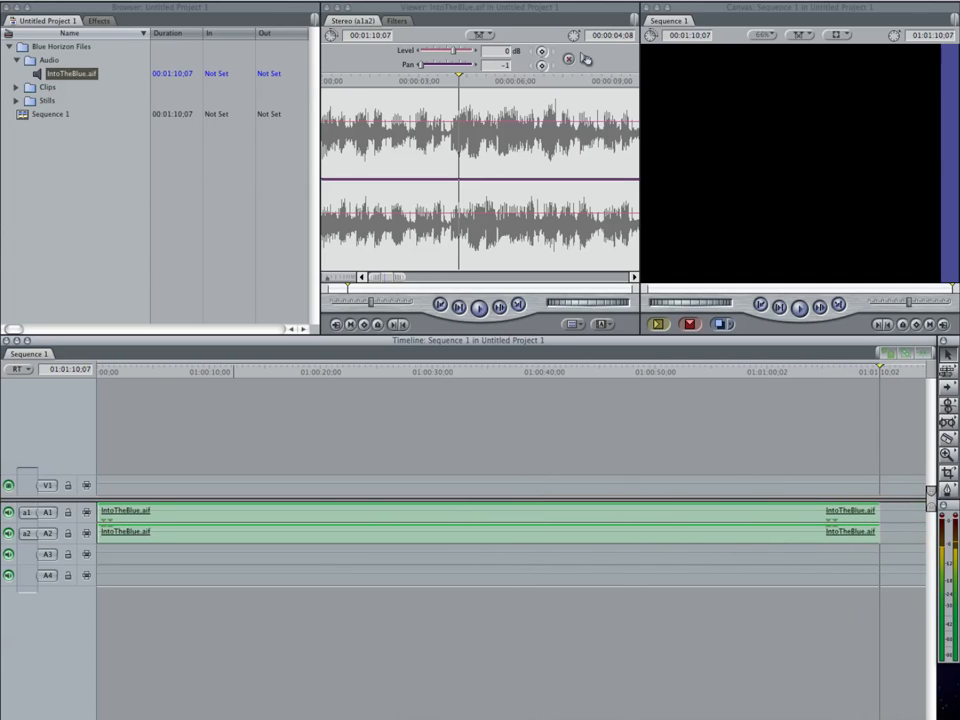
pyautogui.press('super+equal')
pyautogui.press('super+minus')
pyautogui.press('-')
pyautogui.press('-')
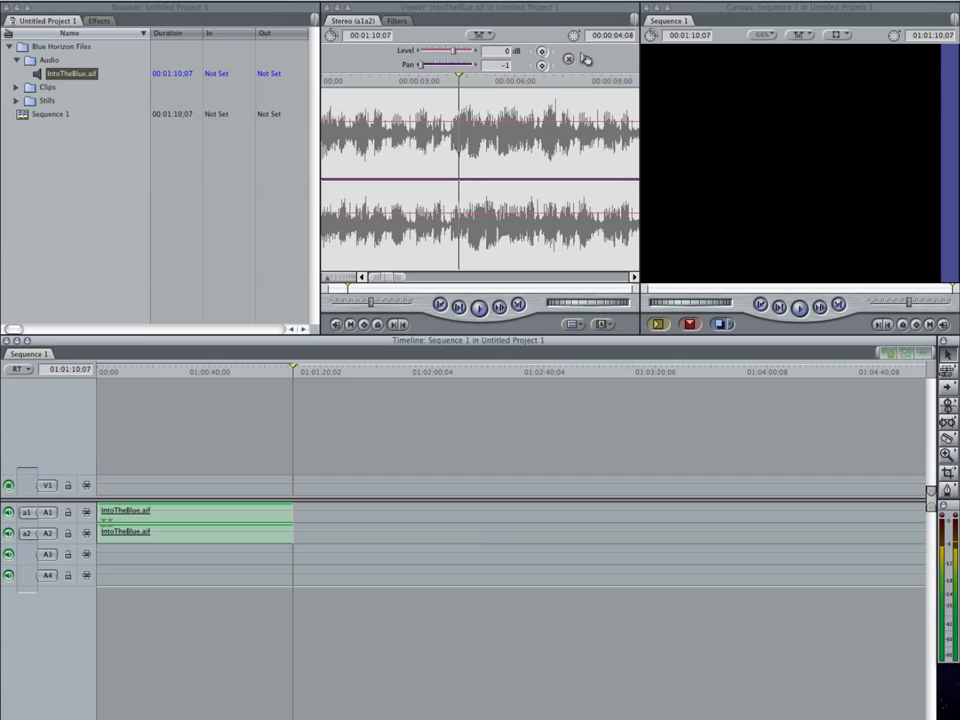
pyautogui.press('super+minus')
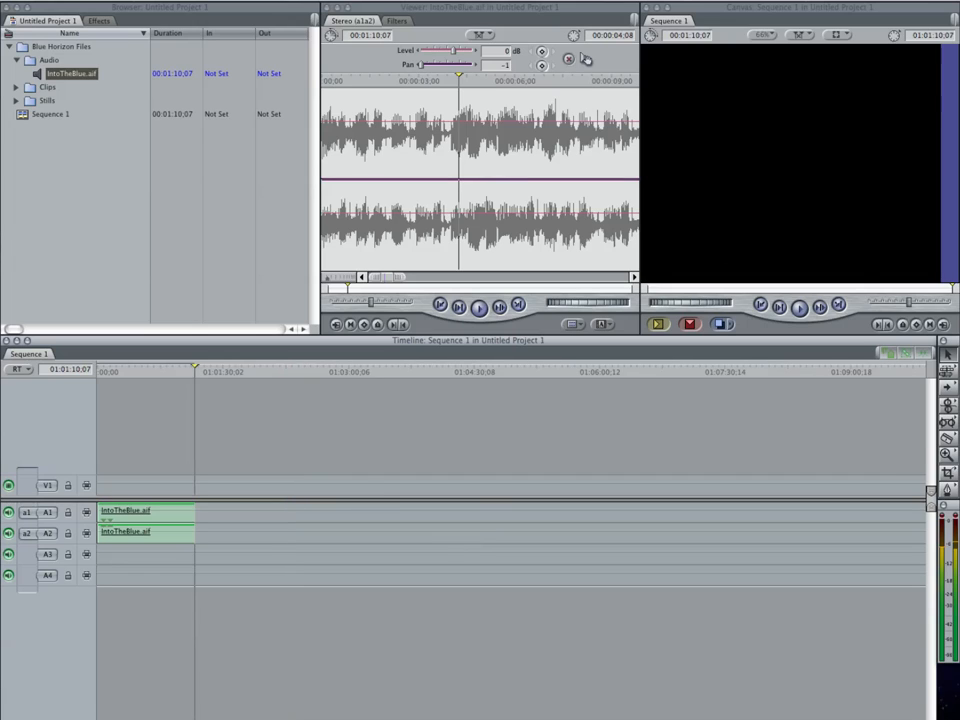
pyautogui.press('super+equal')
pyautogui.press('super+equal')
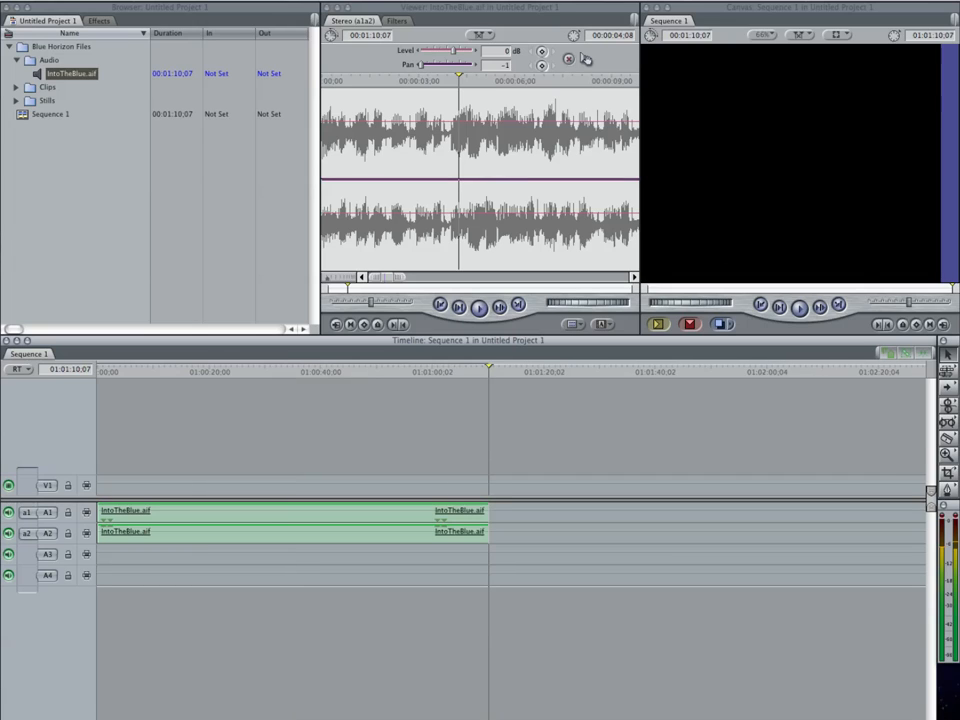
pyautogui.click(490, 368)
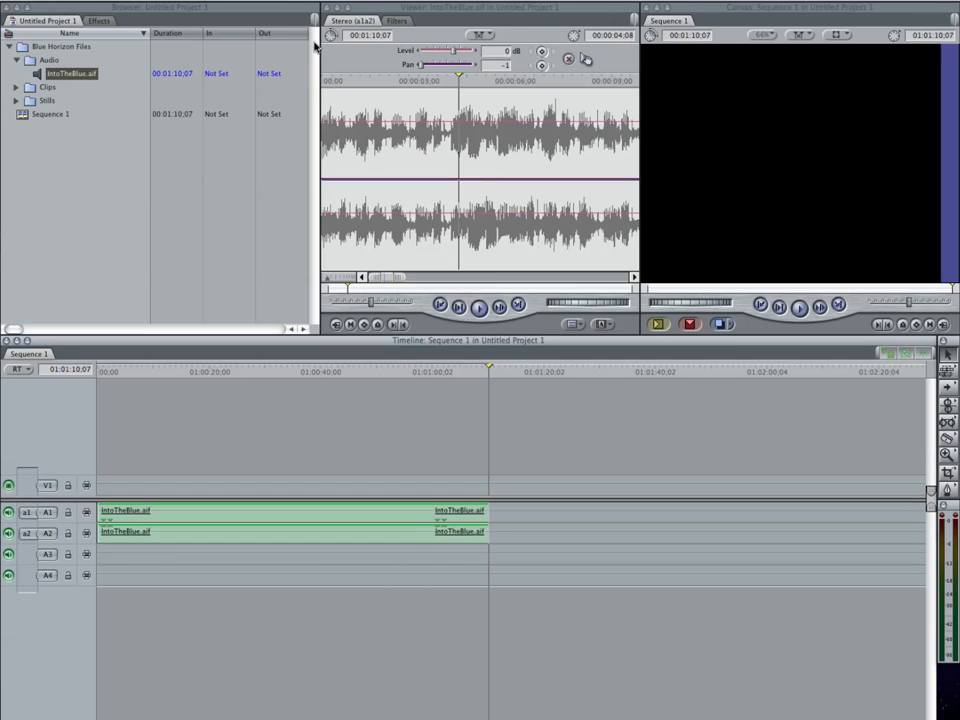
# Expand the Clips bin and listen to the sequence's music from the beginning.
pyautogui.click(14, 90)
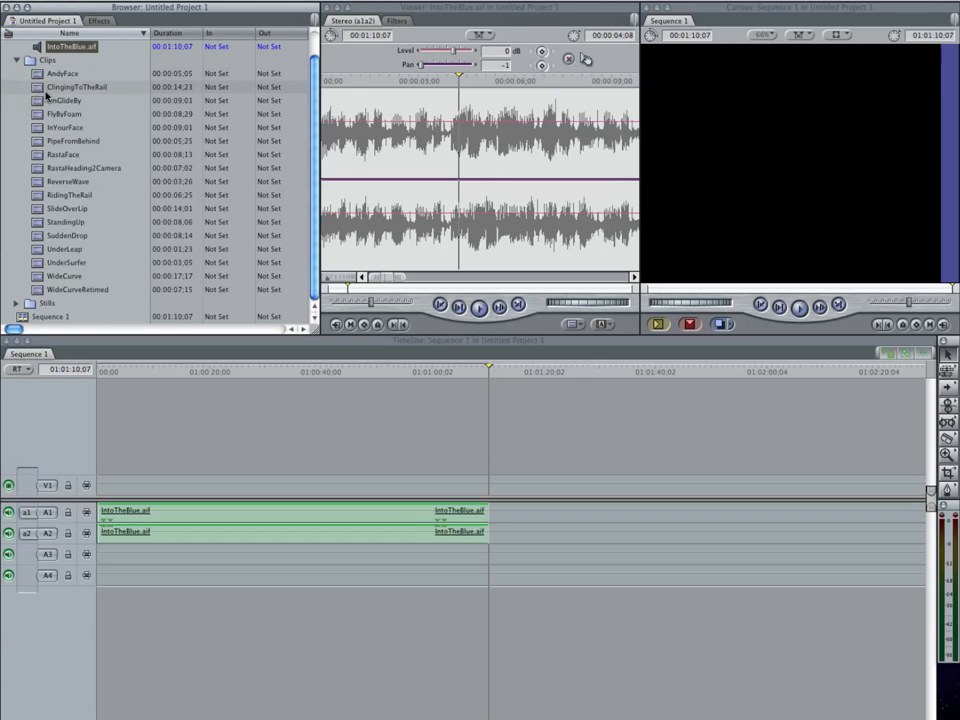
pyautogui.press('Home')
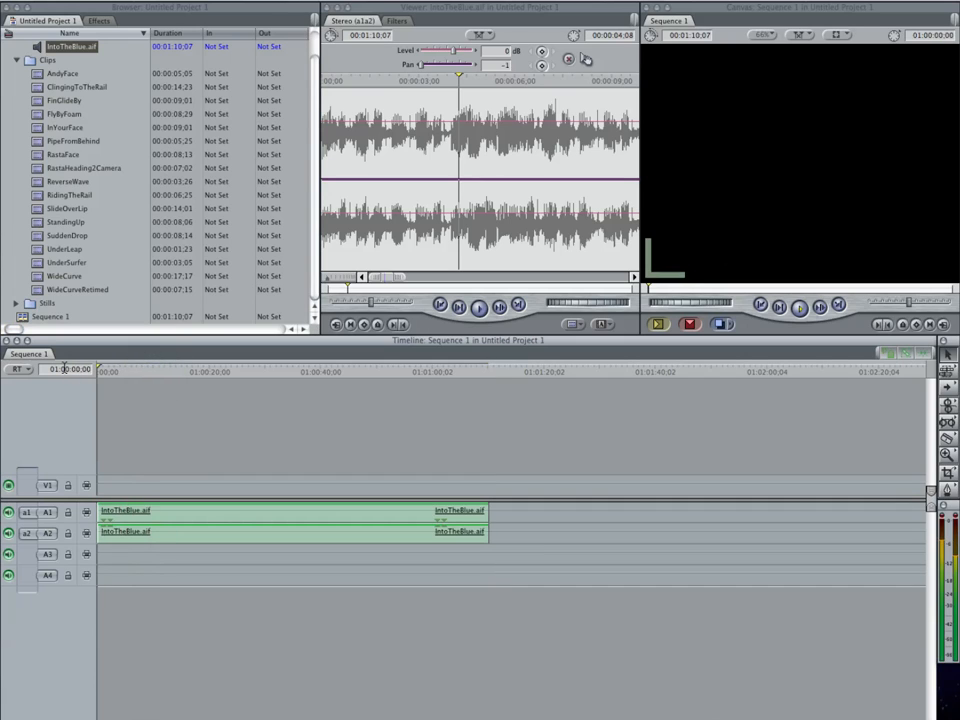
pyautogui.press('space')
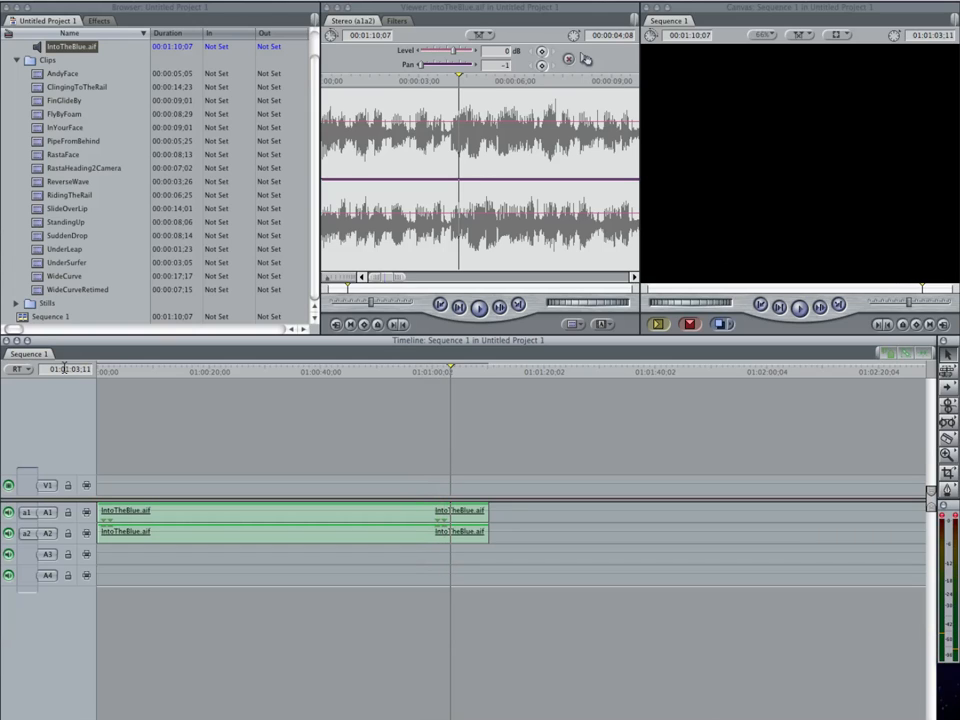
# Replay the music from the sequence start and add a timeline marker at 01:00:11;23.
pyautogui.click(88, 46)
pyautogui.press('Home')
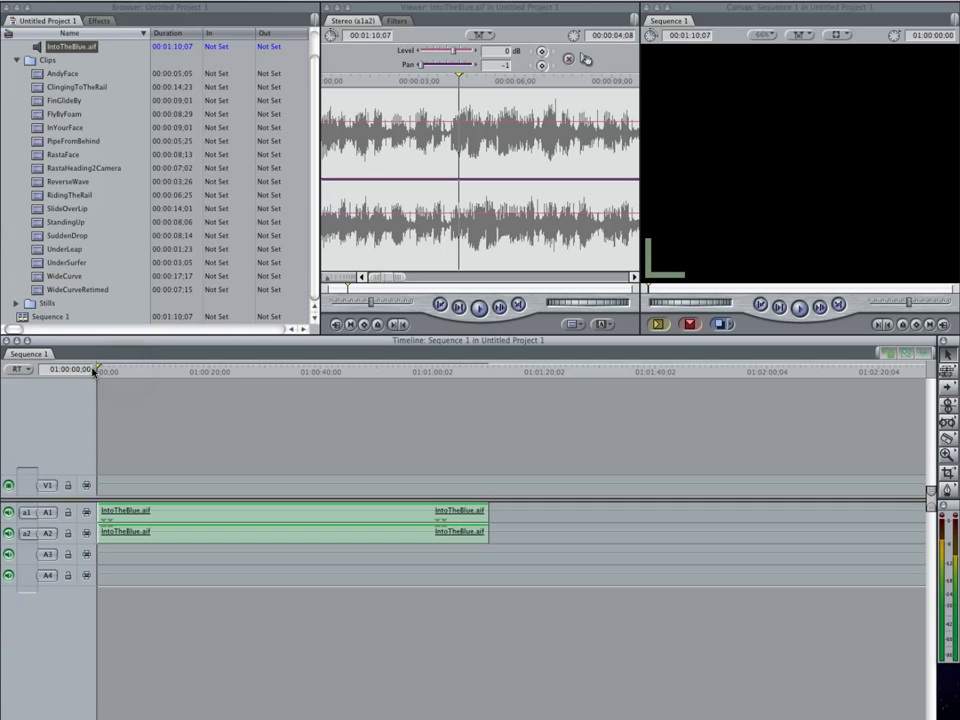
pyautogui.press('space')
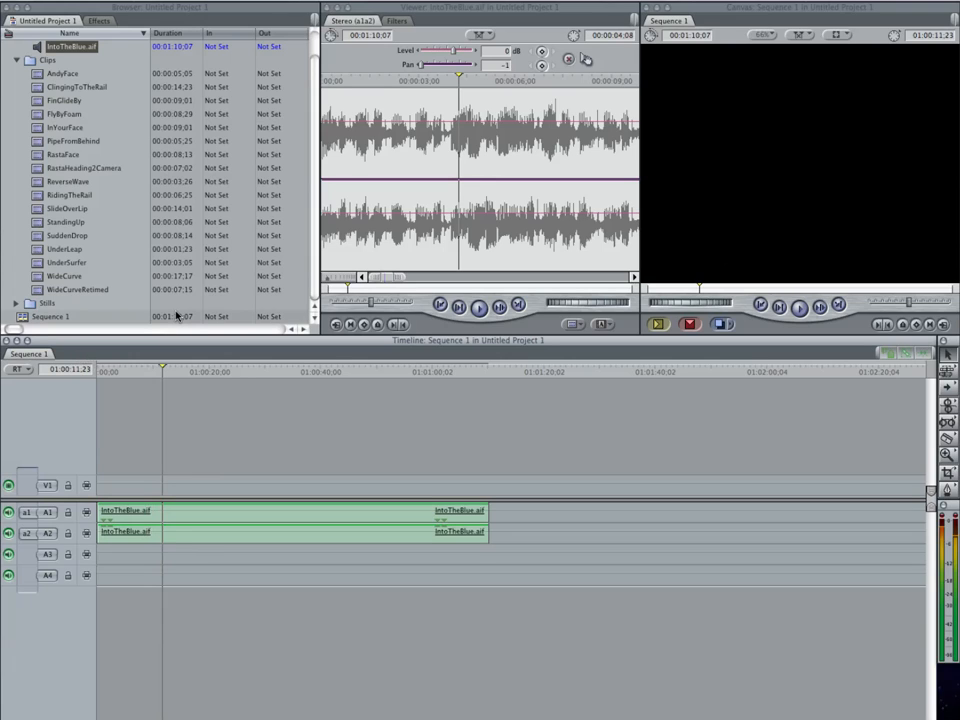
pyautogui.click(164, 343)
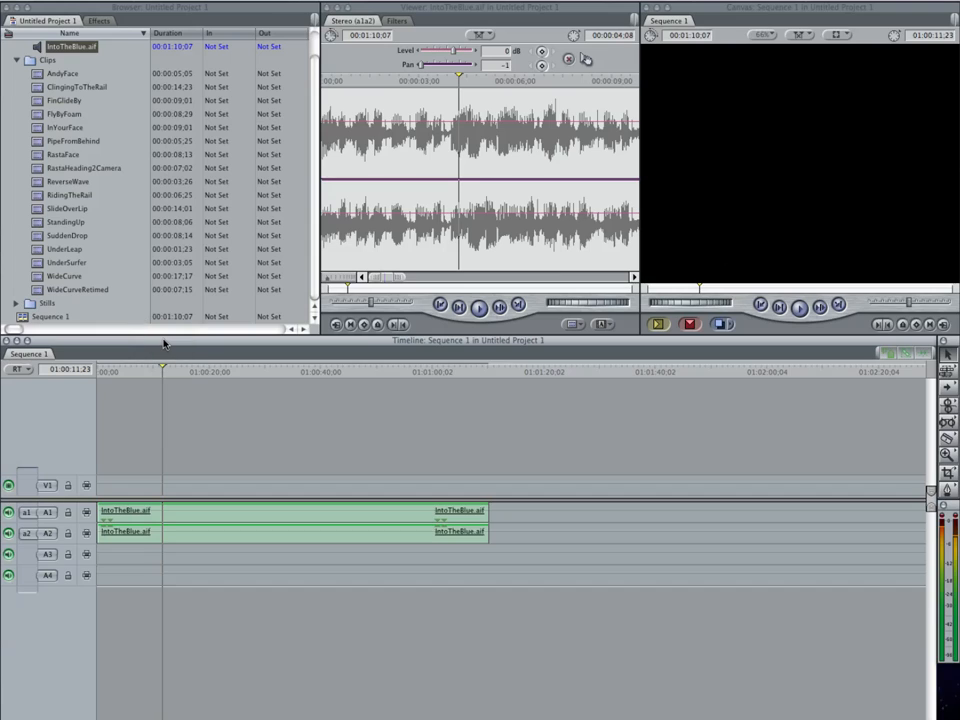
pyautogui.press('m')
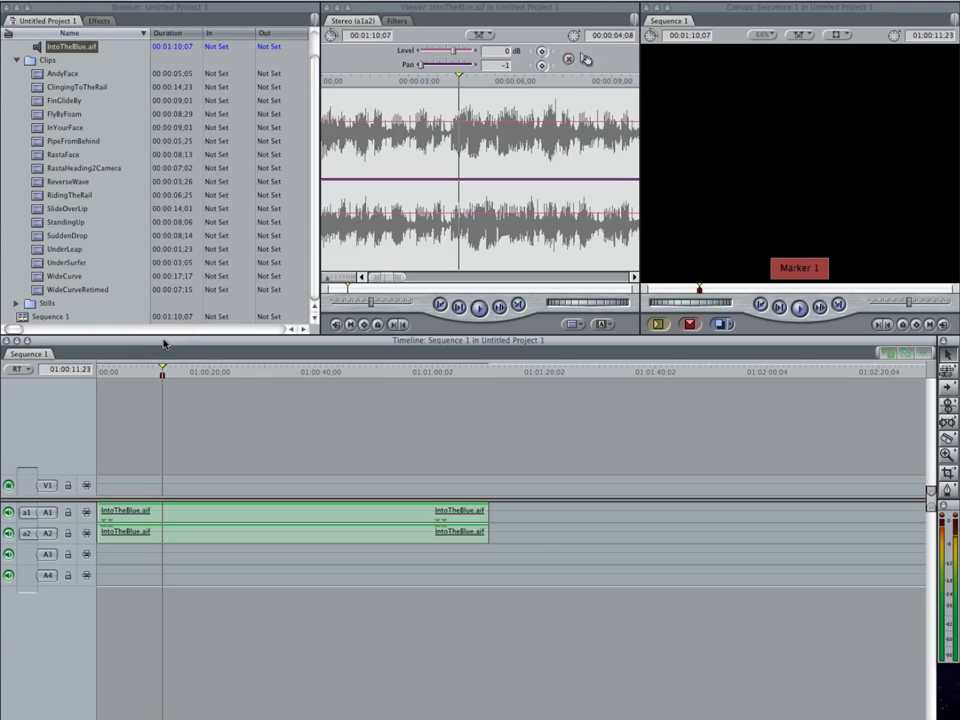
# Play the closing part of the music and add a second timeline marker at about 01:00:59.
pyautogui.click(444, 375)
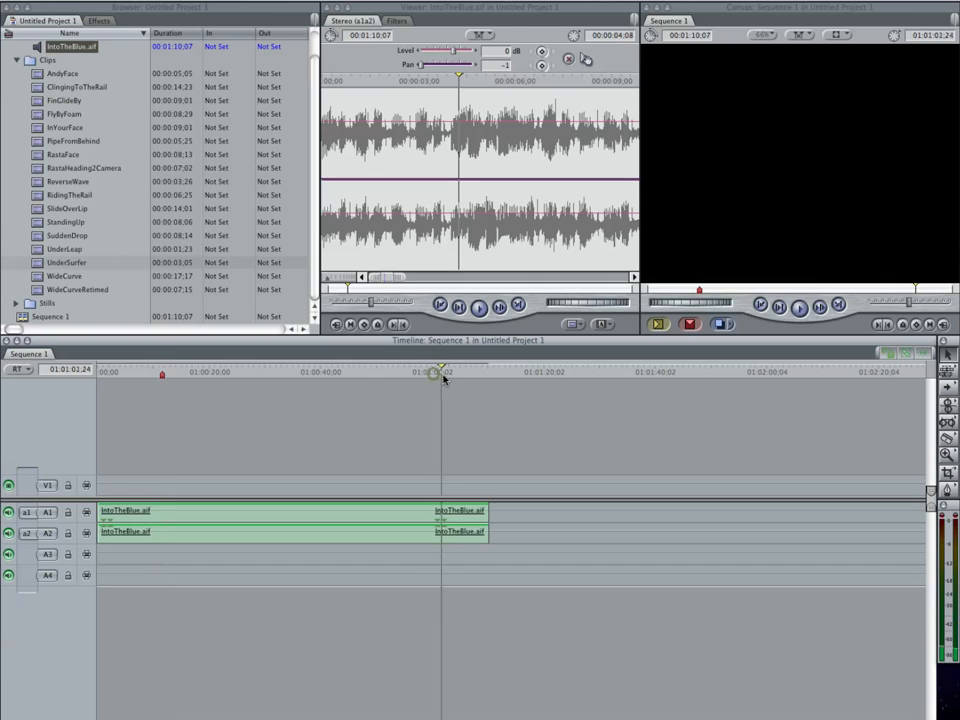
pyautogui.moveTo(444, 378); pyautogui.dragTo(408, 374)
pyautogui.press('space')
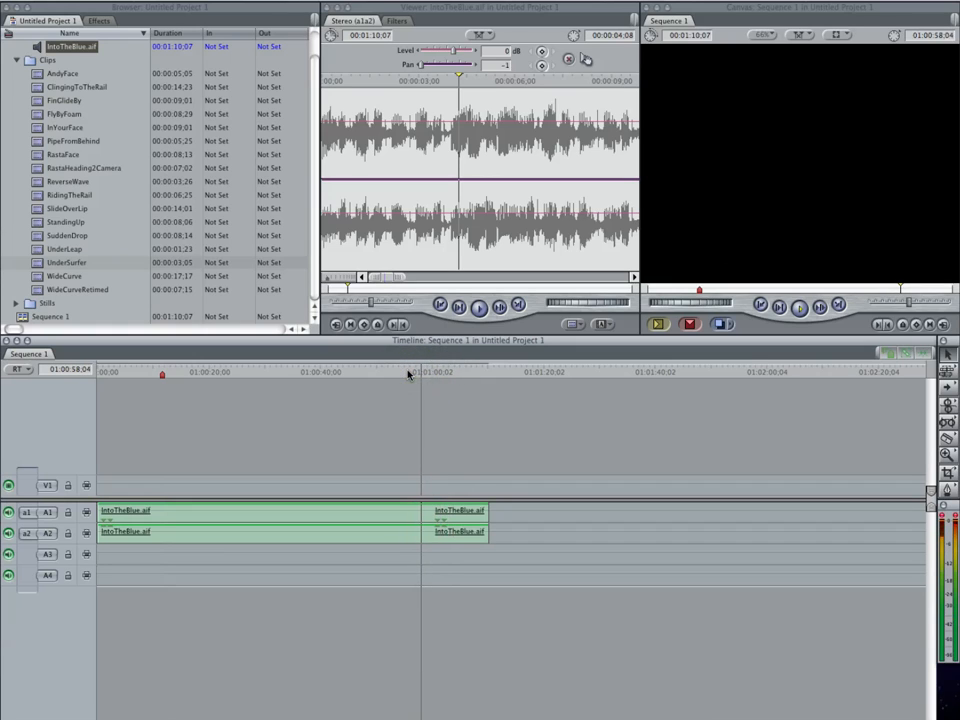
pyautogui.press('m')
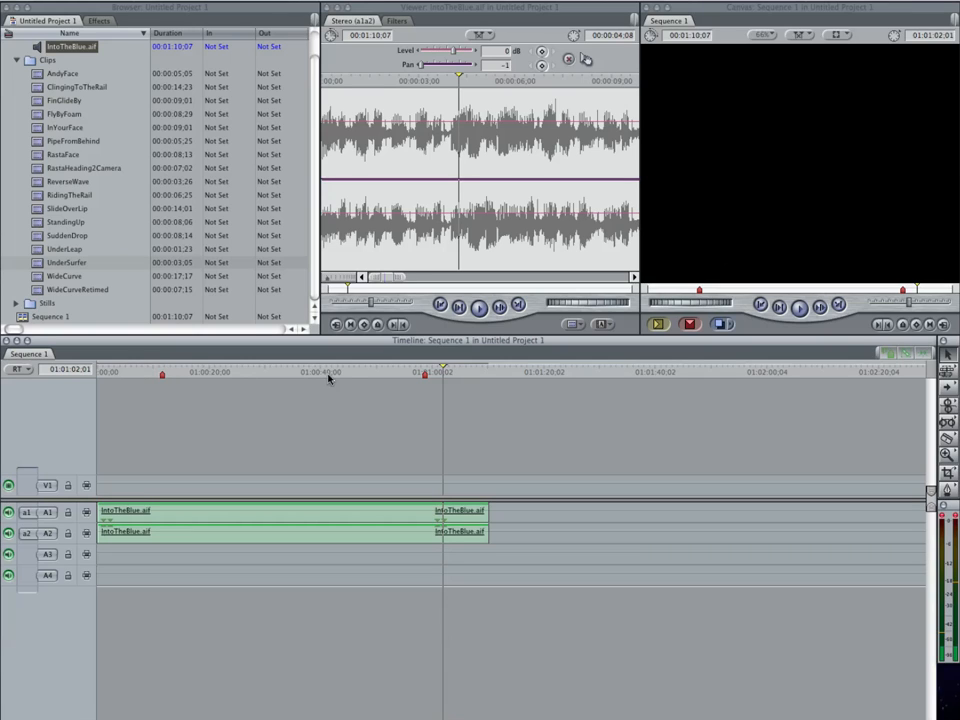
# Return the playhead to the sequence start and preview the AndyFace and RastaFace clips, opening PipeFromBehind in between.
pyautogui.click(142, 374)
pyautogui.press('Home')
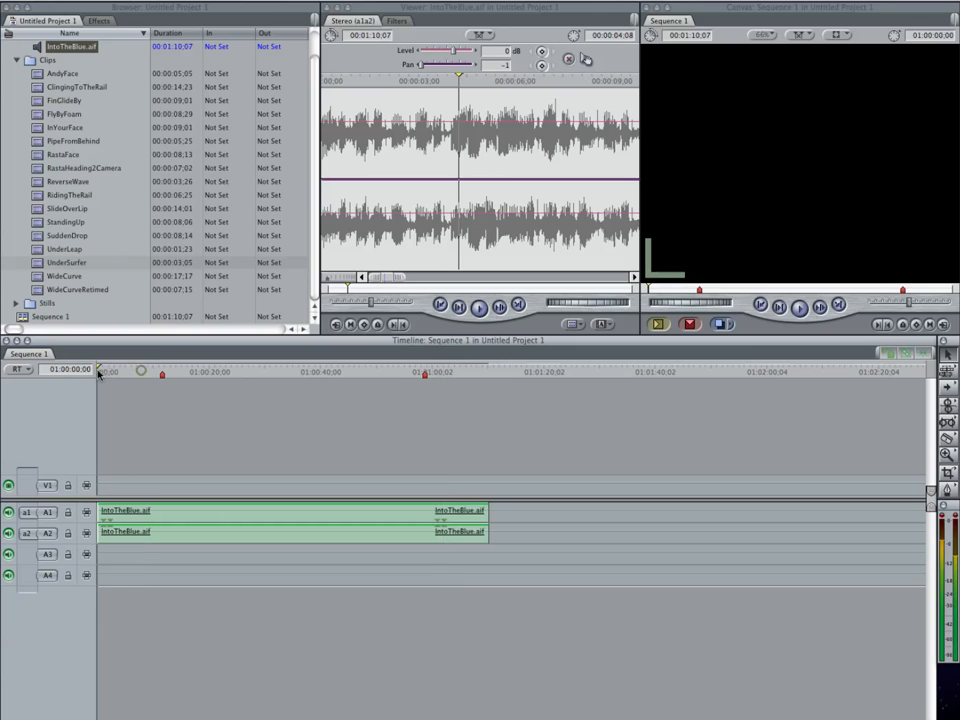
pyautogui.doubleClick(35, 73)
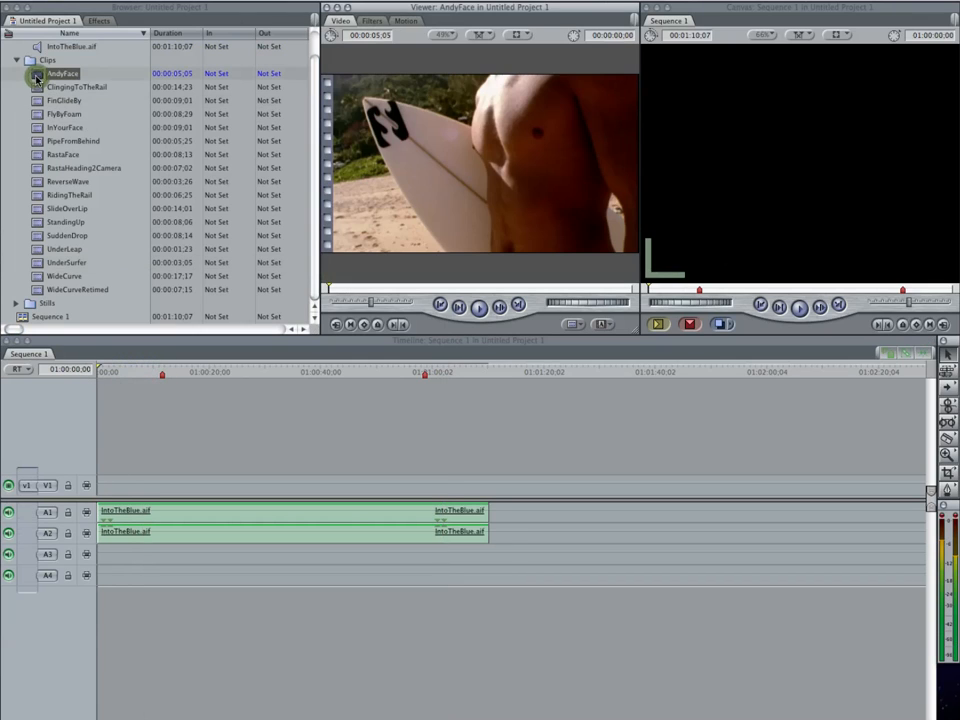
pyautogui.click(477, 308)
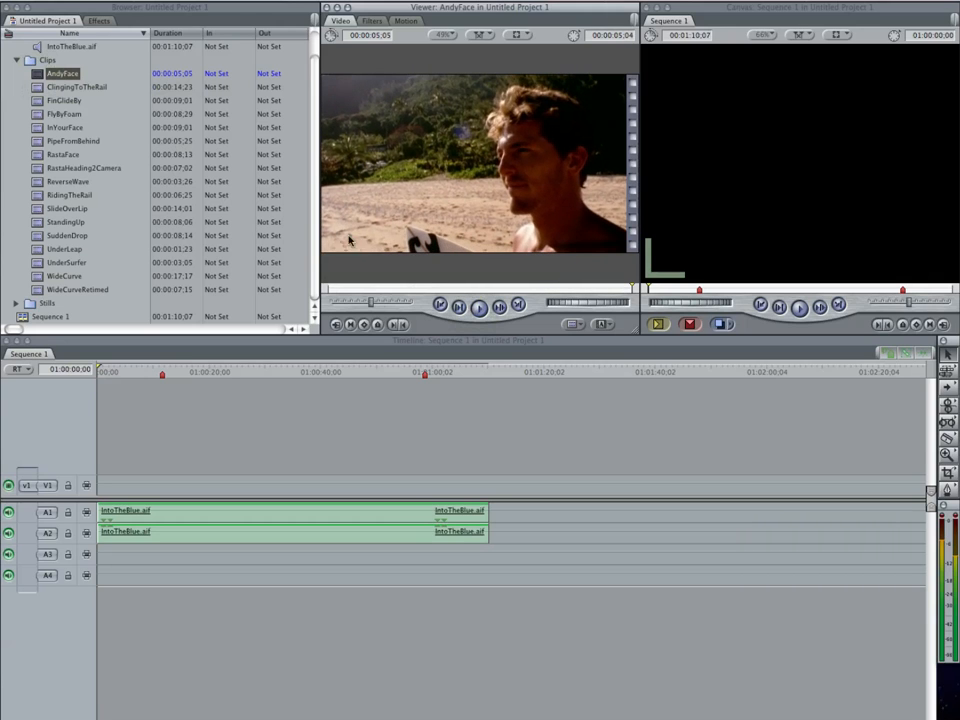
pyautogui.doubleClick(44, 141)
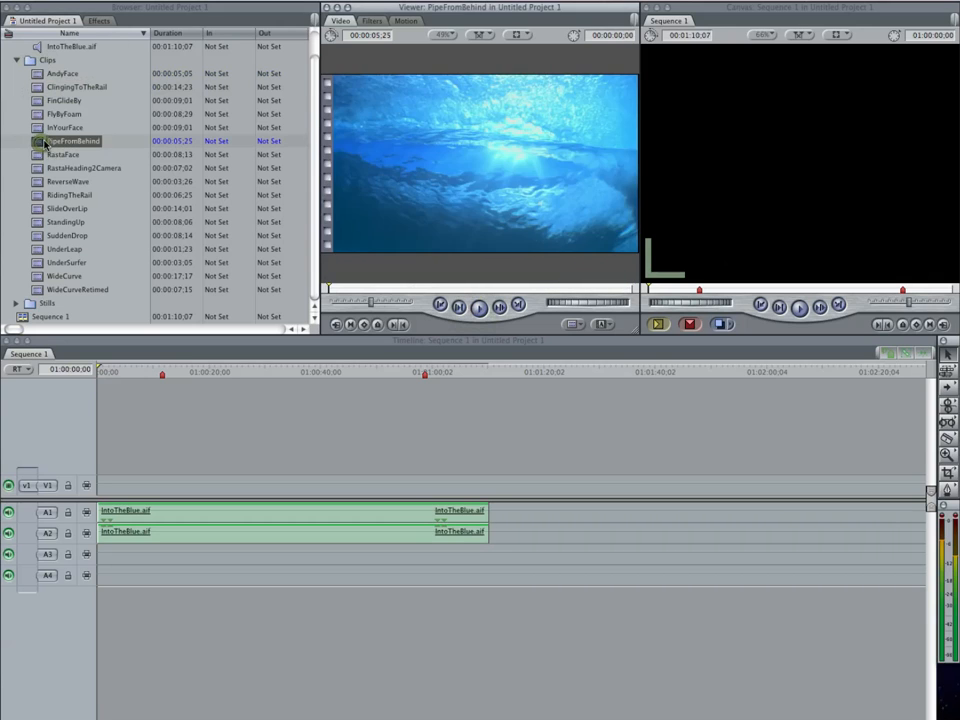
pyautogui.doubleClick(40, 155)
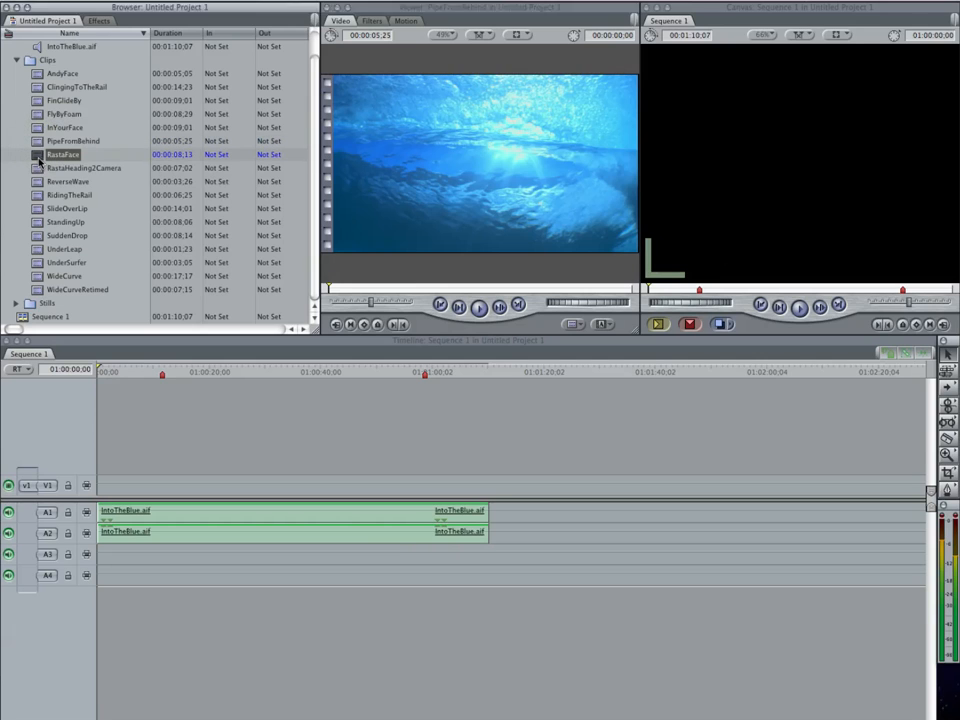
pyautogui.click(479, 309)
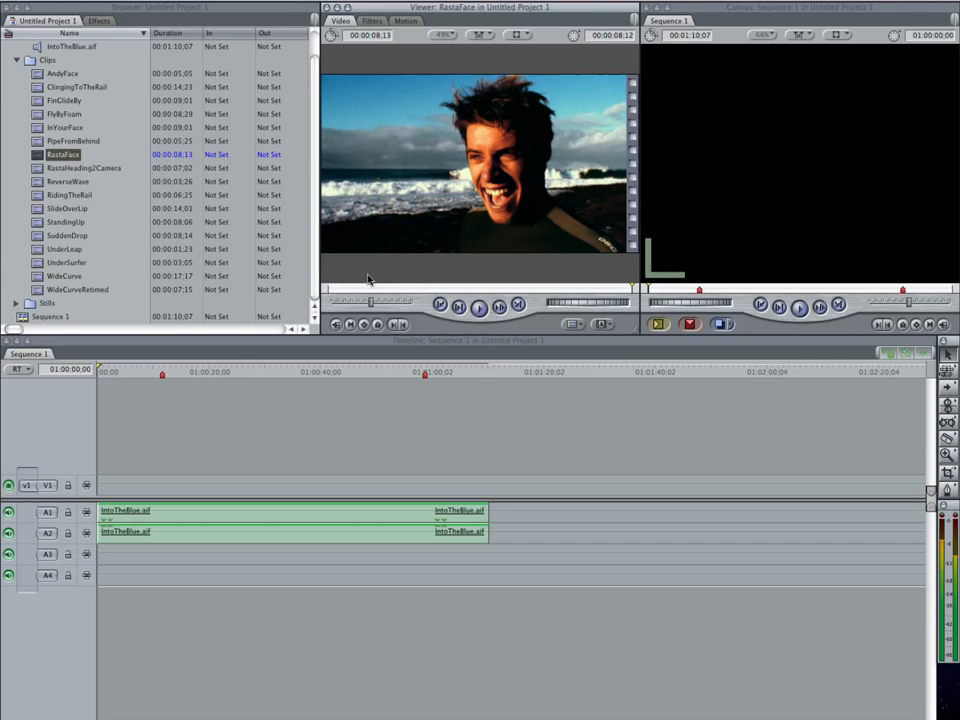
pyautogui.moveTo(416, 163)
pyautogui.mouseDown()
pyautogui.moveTo(424, 163)
pyautogui.moveTo(221, 407)
pyautogui.moveTo(351, 280)
pyautogui.moveTo(411, 146)
pyautogui.mouseUp()
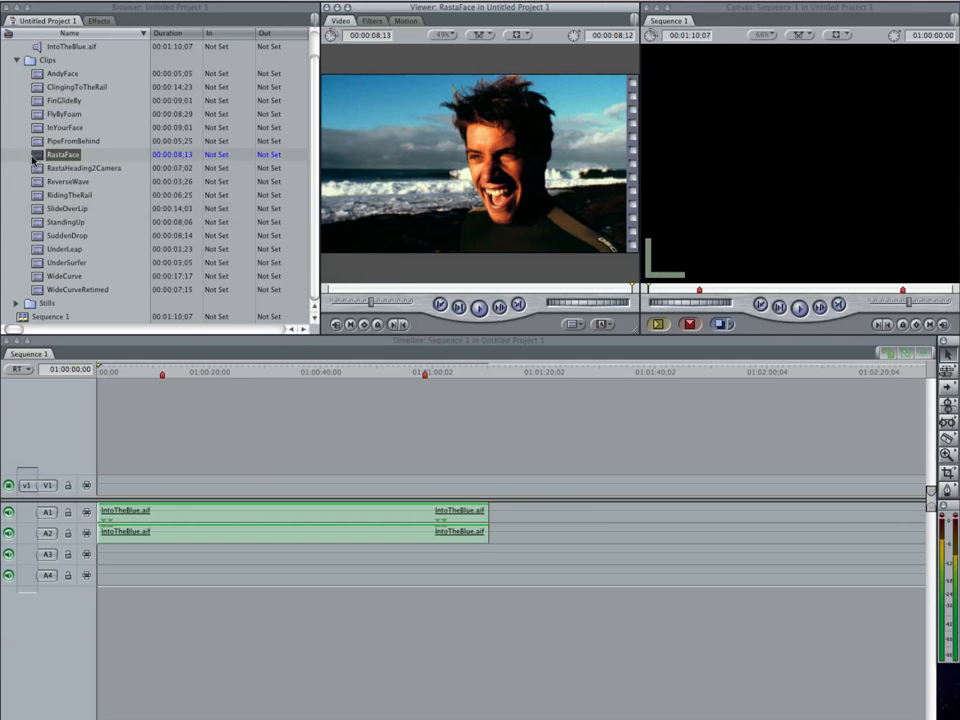
# Place the RastaFace clip on track V1 so it ends at the first marker, and return the playhead to the sequence start.
pyautogui.moveTo(35, 158); pyautogui.dragTo(134, 487)
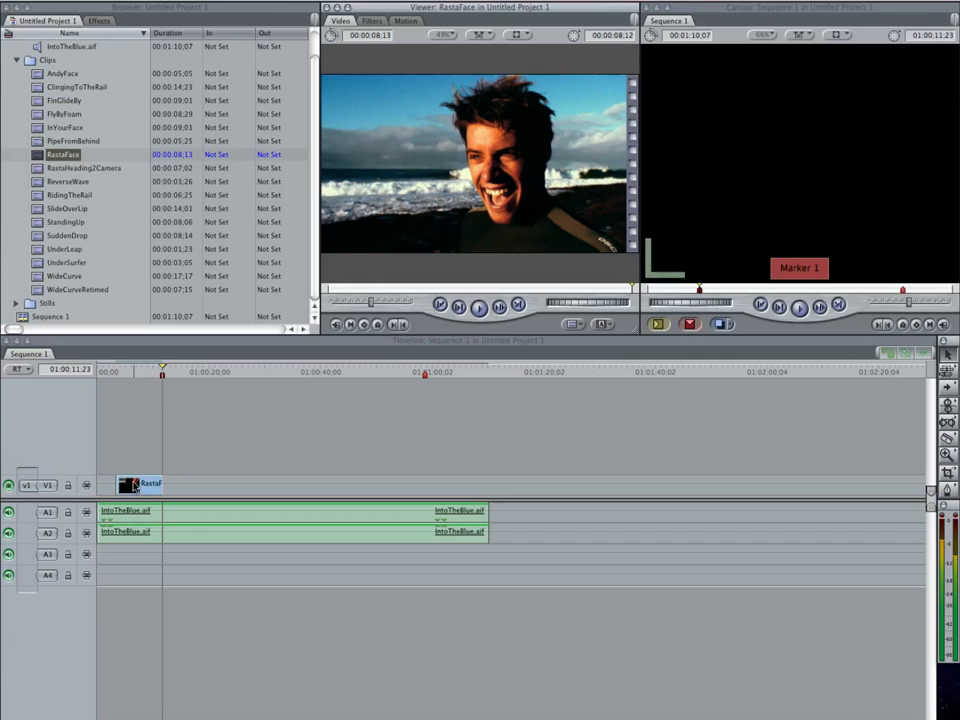
pyautogui.click(141, 379)
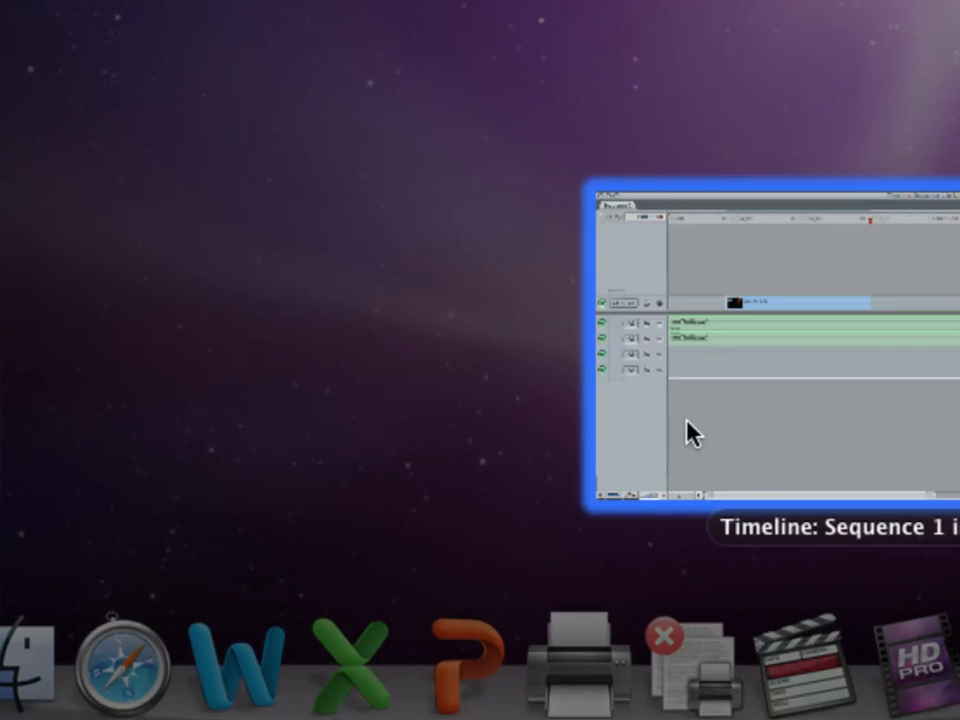
pyautogui.click(686, 424)
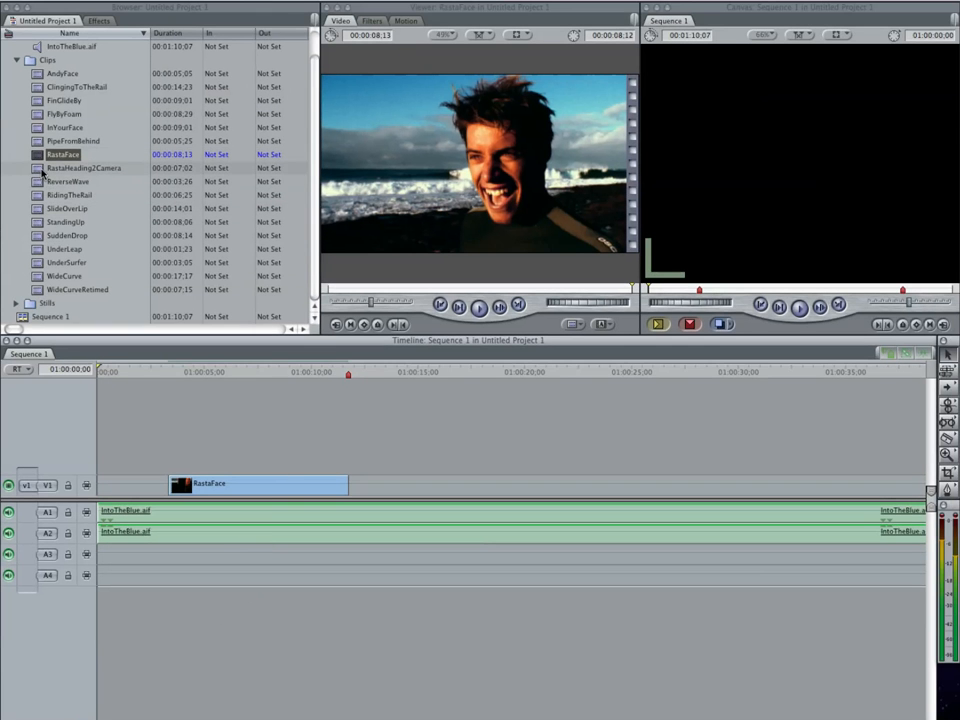
# Load AndyFace into the Viewer and select RastaFace in the Clips bin to compare their durations.
pyautogui.doubleClick(37, 74)
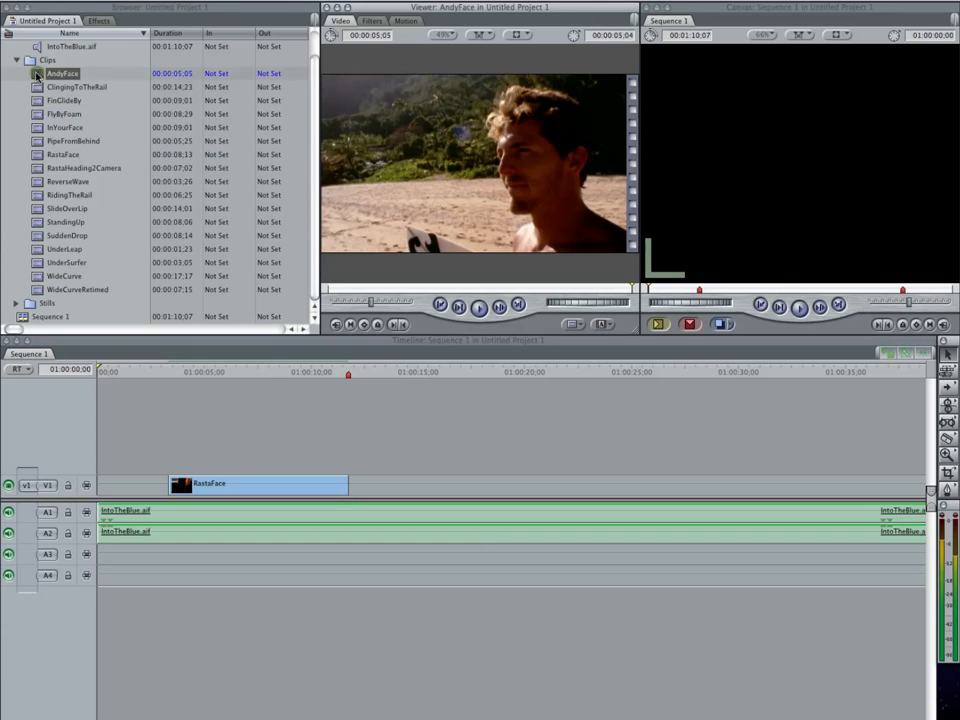
pyautogui.click(184, 155)
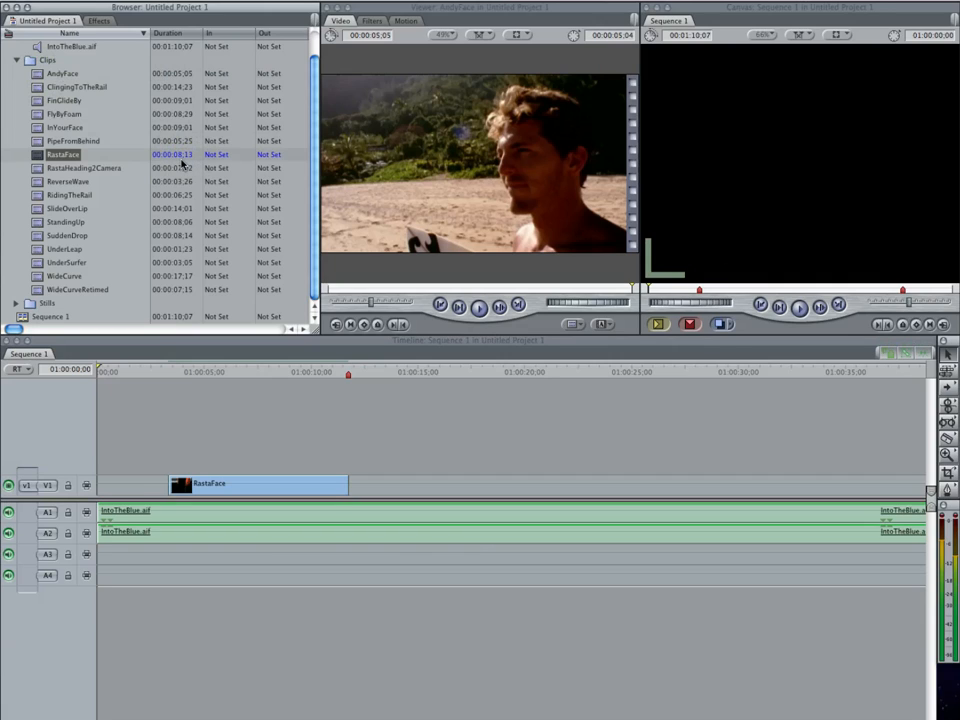
# Review the end of AndyFace in the Viewer and scrub Sequence 1 across the first seconds of the RastaFace clip.
pyautogui.click(180, 74)
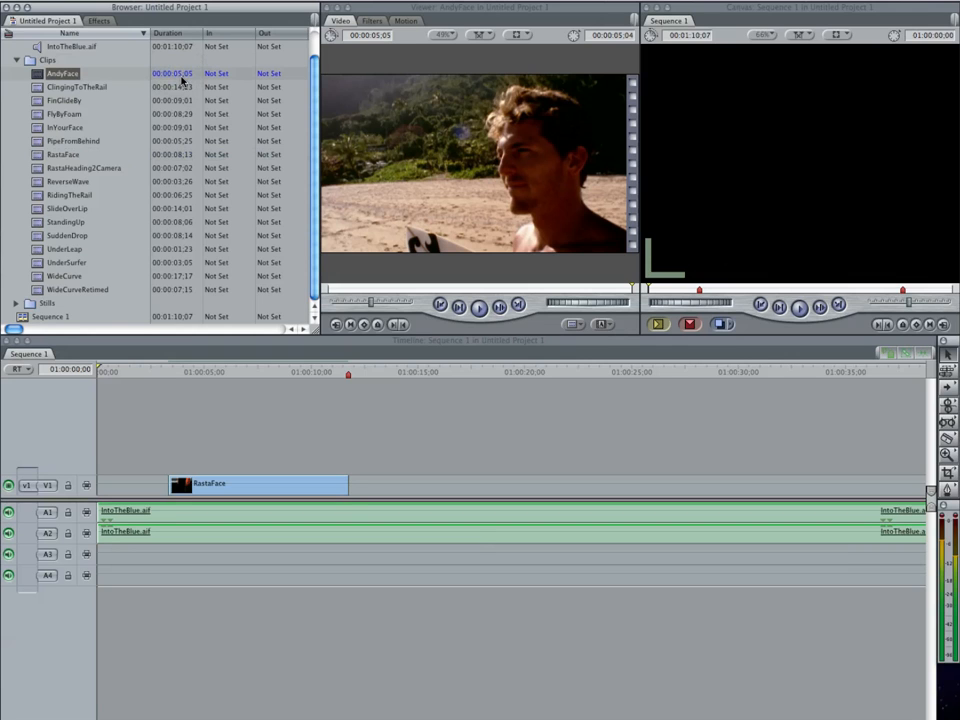
pyautogui.moveTo(454, 290); pyautogui.dragTo(476, 297)
pyautogui.click(479, 307)
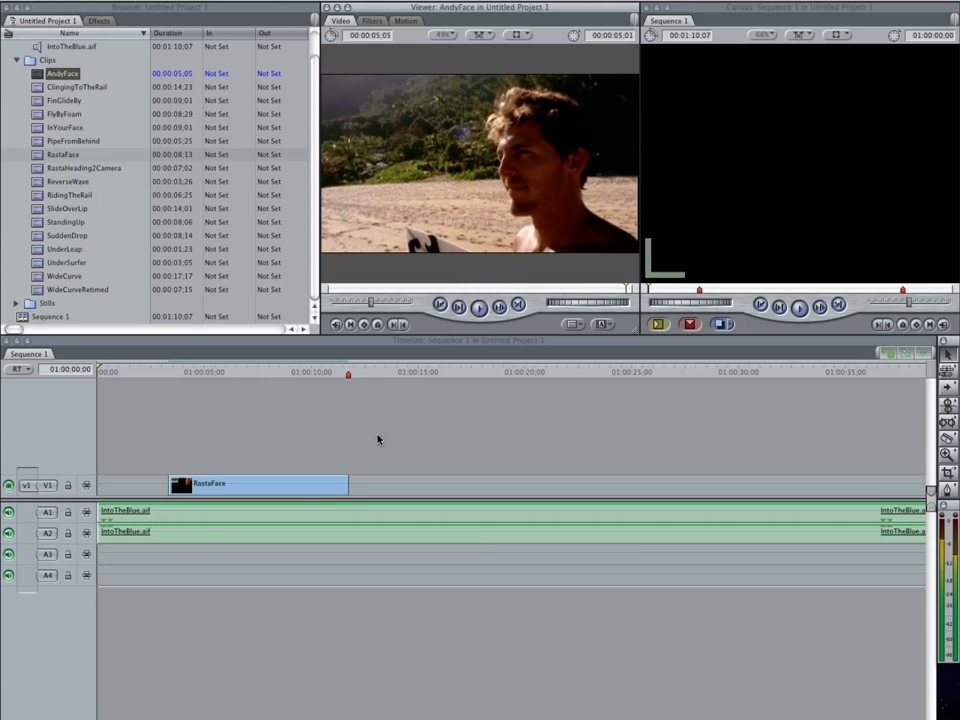
pyautogui.moveTo(197, 372); pyautogui.dragTo(167, 373)
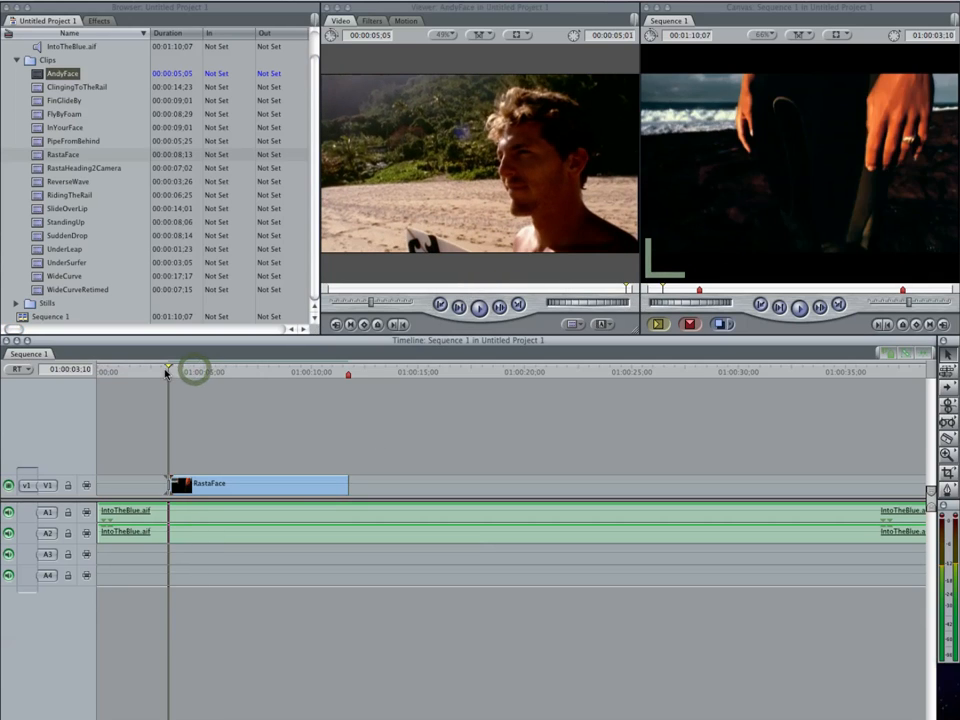
pyautogui.moveTo(167, 373); pyautogui.dragTo(235, 373)
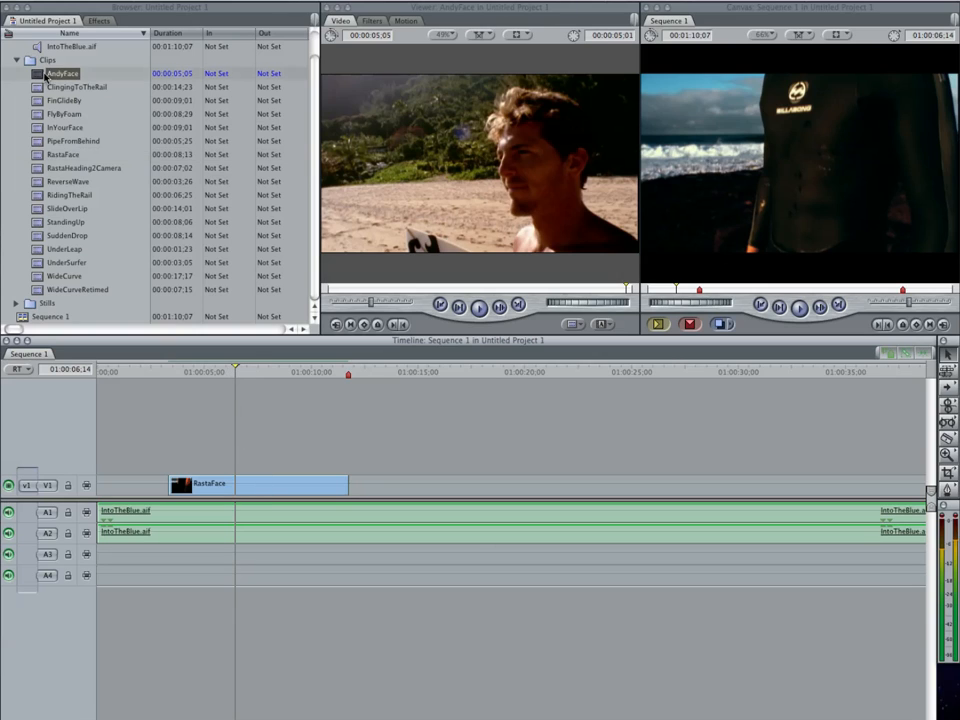
# Delete RastaFace from track V1, place AndyFace at the sequence start, and park the playhead at AndyFace's end.
pyautogui.click(317, 483)
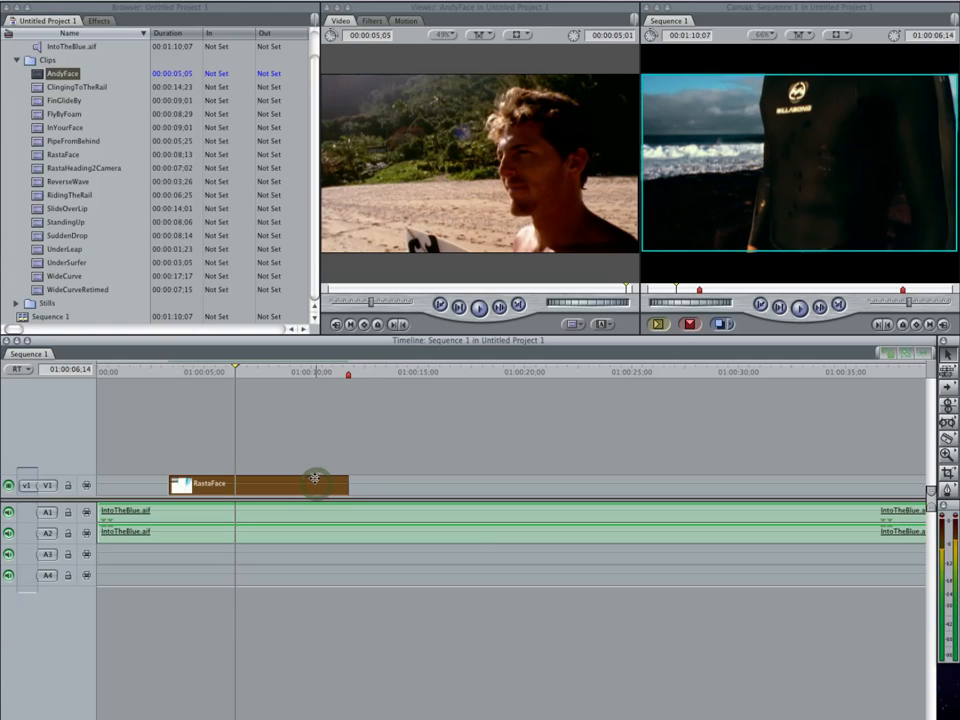
pyautogui.press('Delete')
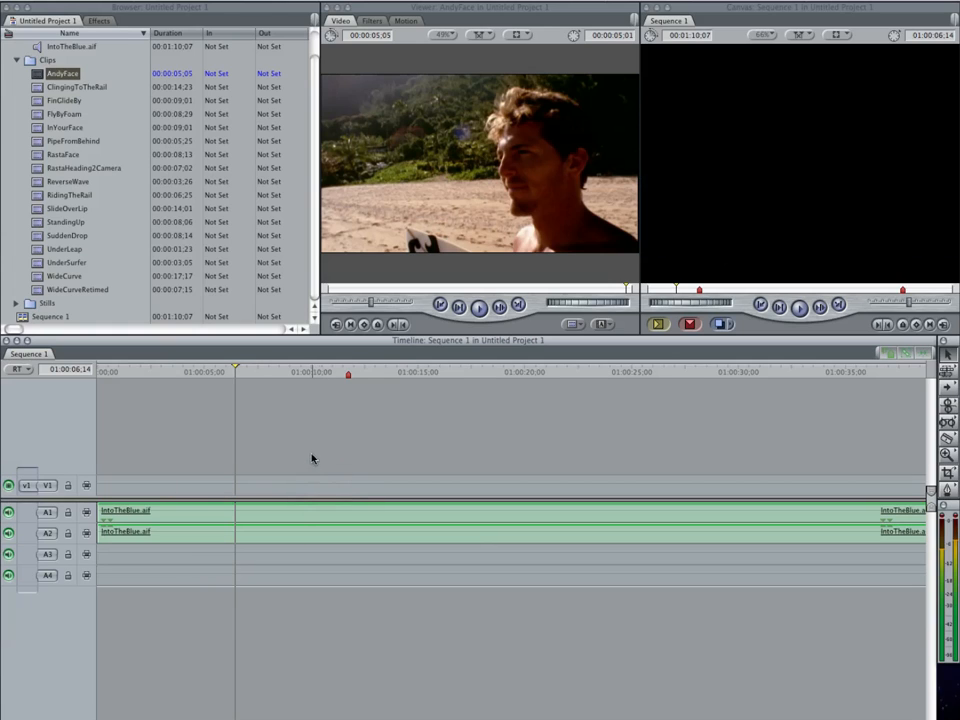
pyautogui.moveTo(47, 78); pyautogui.dragTo(108, 486)
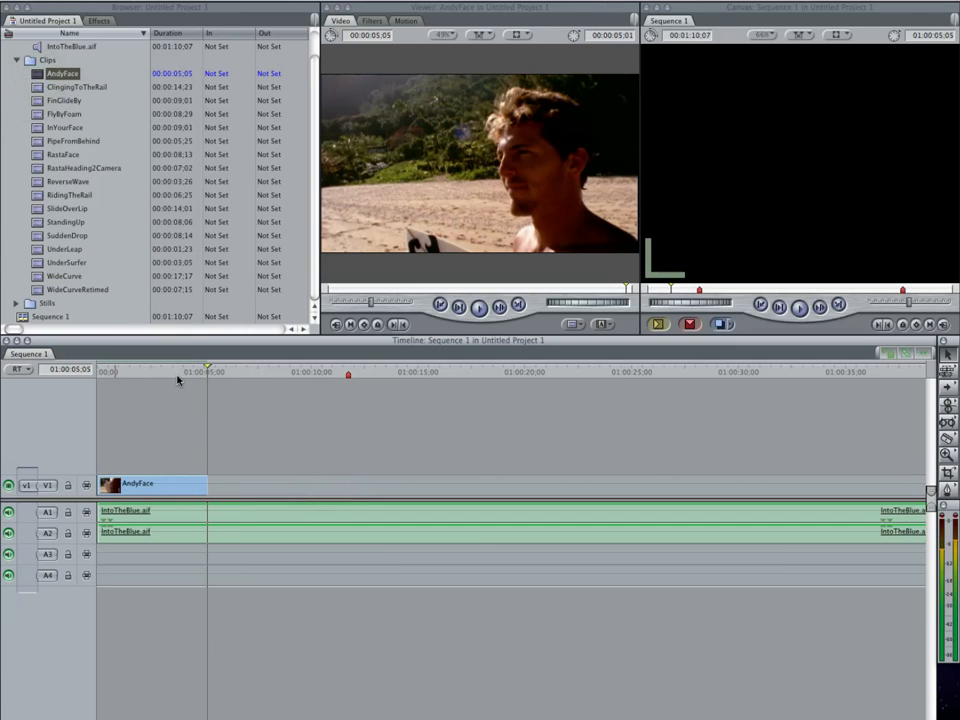
pyautogui.moveTo(183, 375); pyautogui.dragTo(206, 378)
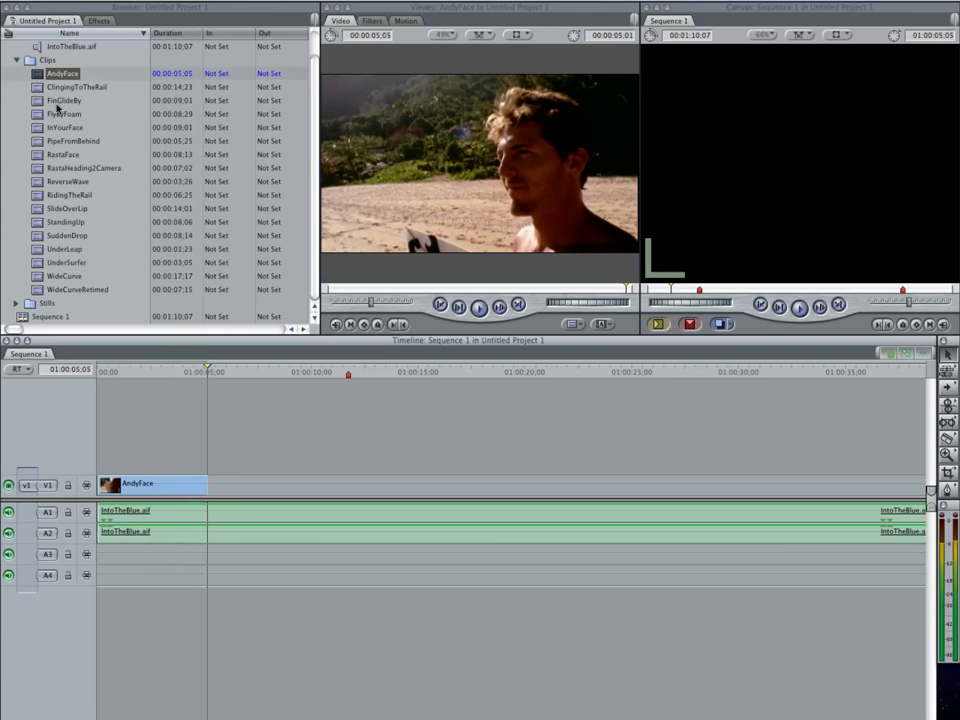
# Open RastaFace in the Viewer and mark its In point at 00:00:02;26 and its Out point at the last frame, 00:00:08;12.
pyautogui.doubleClick(45, 154)
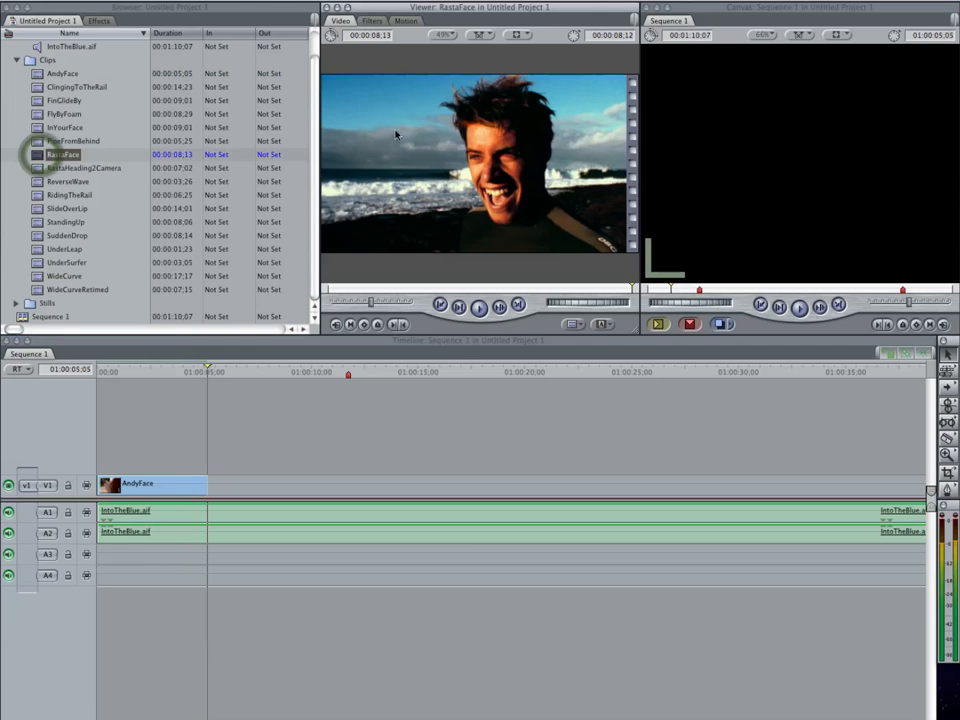
pyautogui.moveTo(340, 289); pyautogui.dragTo(432, 297)
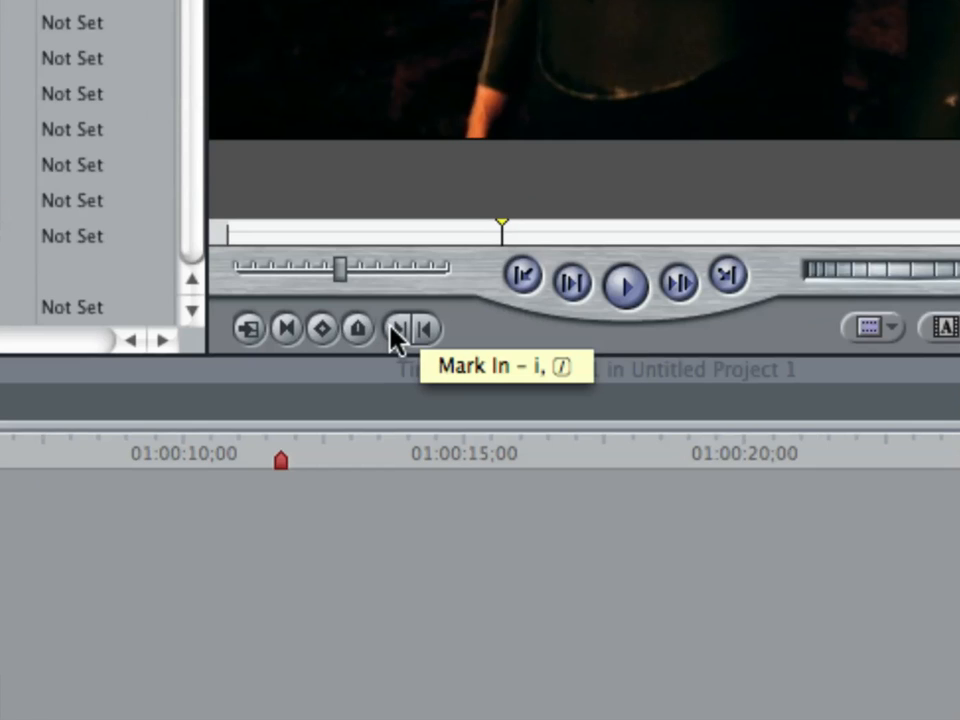
pyautogui.click(395, 335)
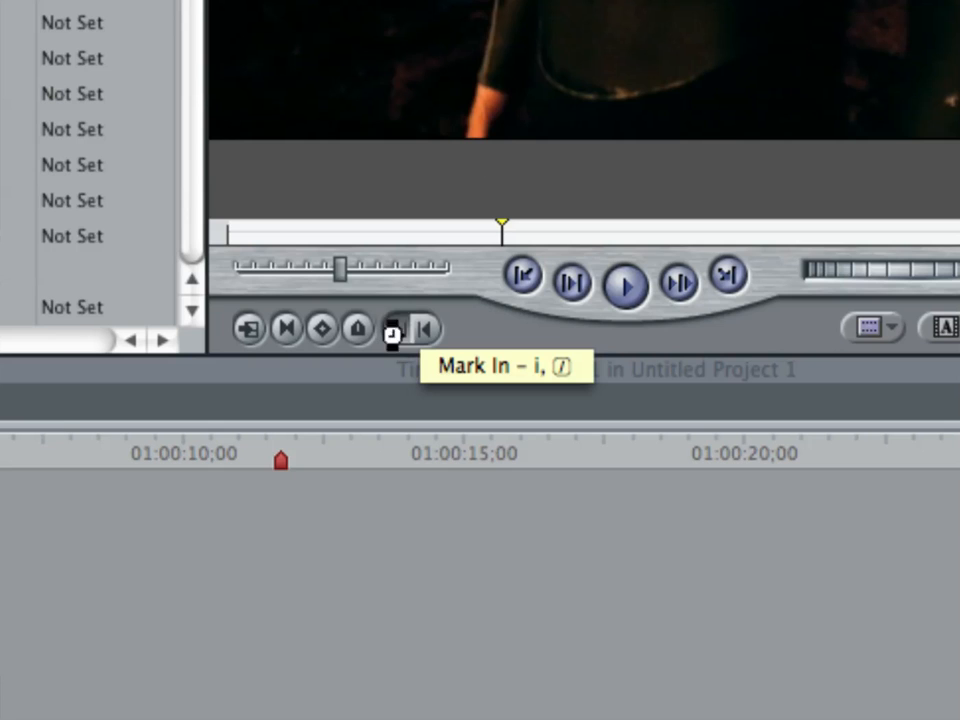
pyautogui.click(545, 232)
pyautogui.moveTo(548, 232); pyautogui.dragTo(553, 232)
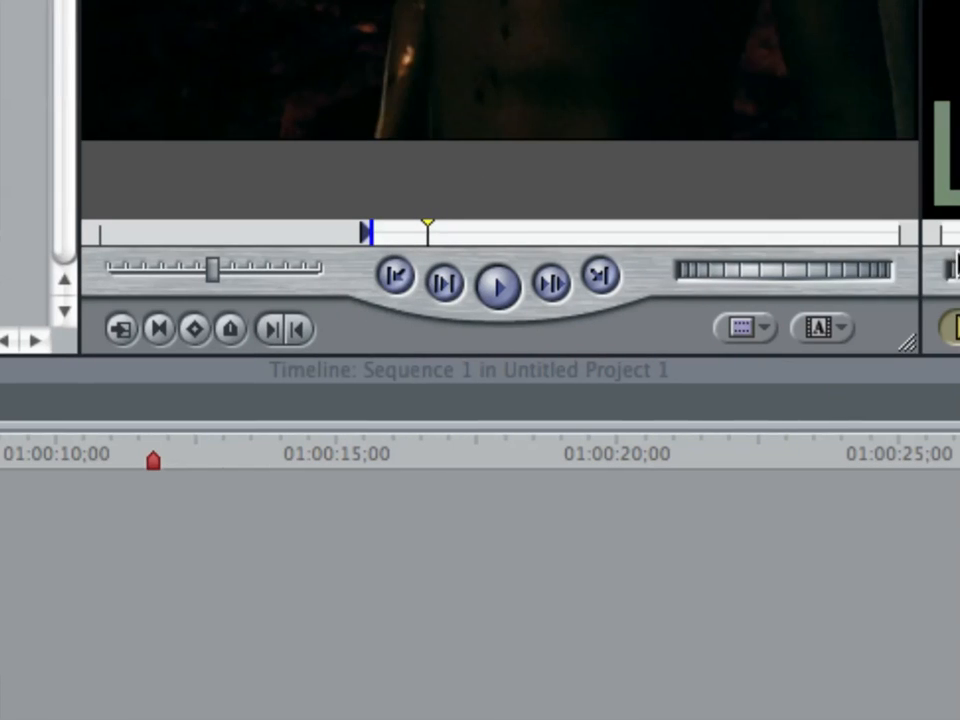
pyautogui.moveTo(825, 232); pyautogui.dragTo(900, 234)
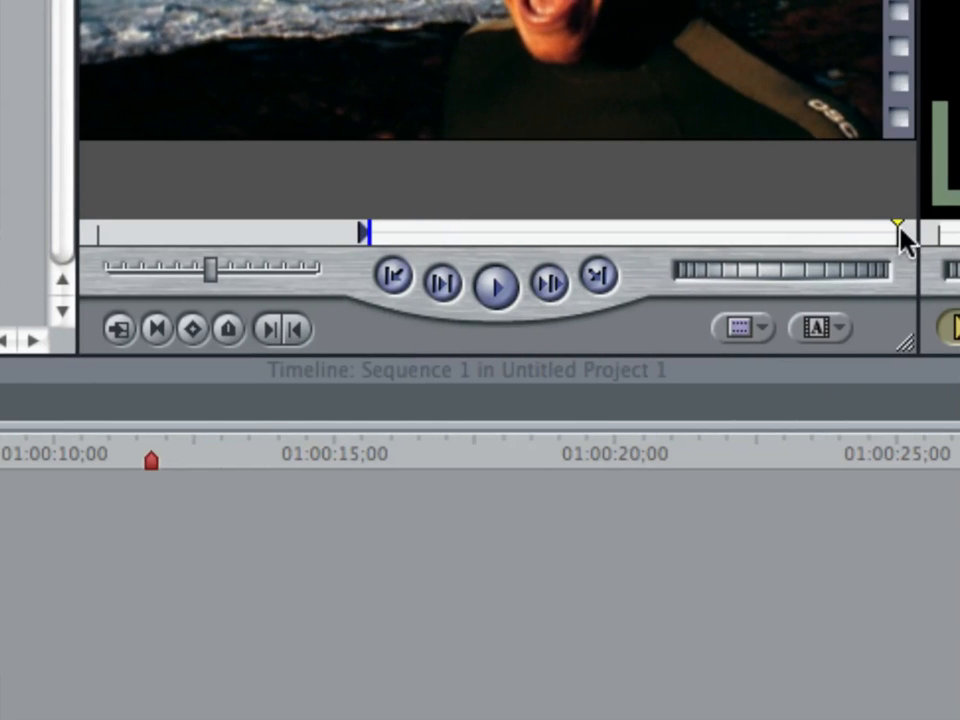
pyautogui.click(300, 338)
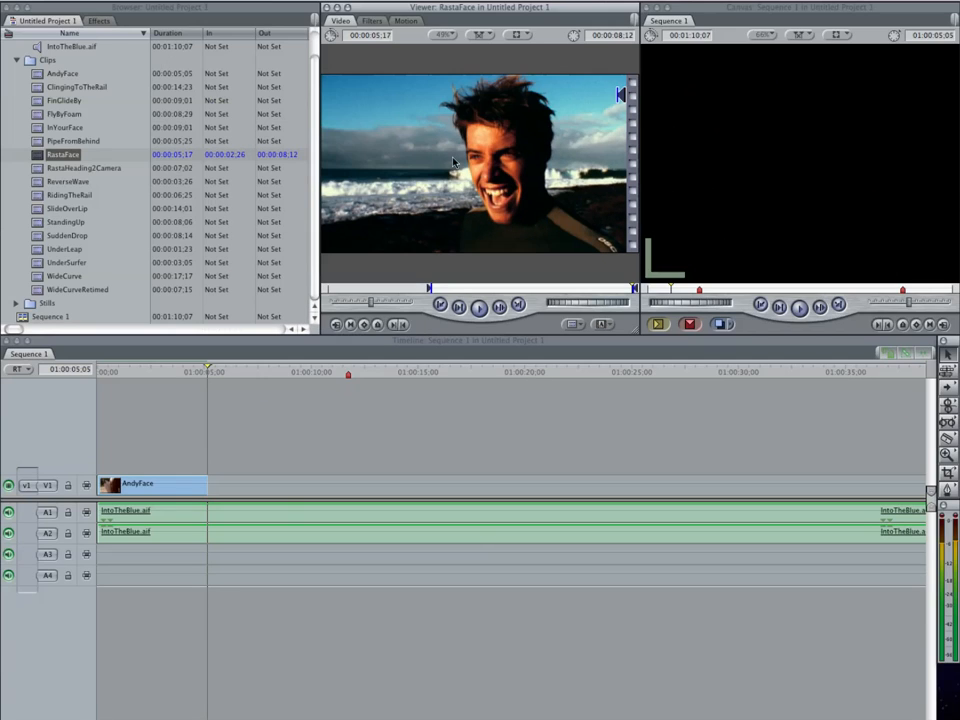
# Place the marked RastaFace portion on track V1 so it ends at the first marker, and play the sequence from the start.
pyautogui.moveTo(452, 161)
pyautogui.mouseDown()
pyautogui.moveTo(321, 390)
pyautogui.moveTo(251, 484)
pyautogui.moveTo(226, 485)
pyautogui.moveTo(255, 484)
pyautogui.mouseUp()
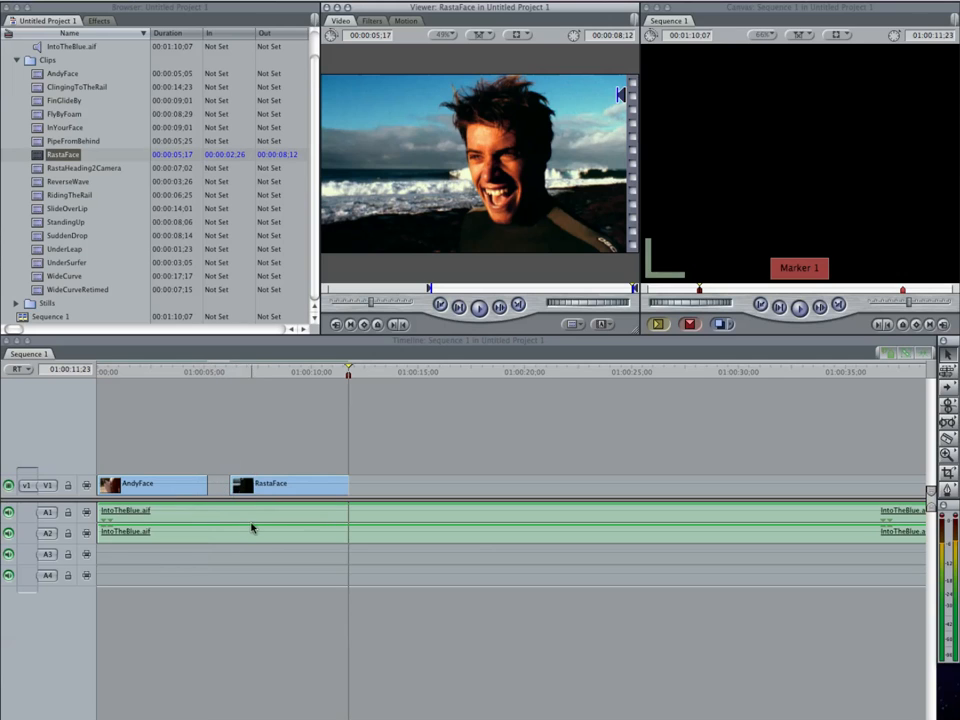
pyautogui.press('Home')
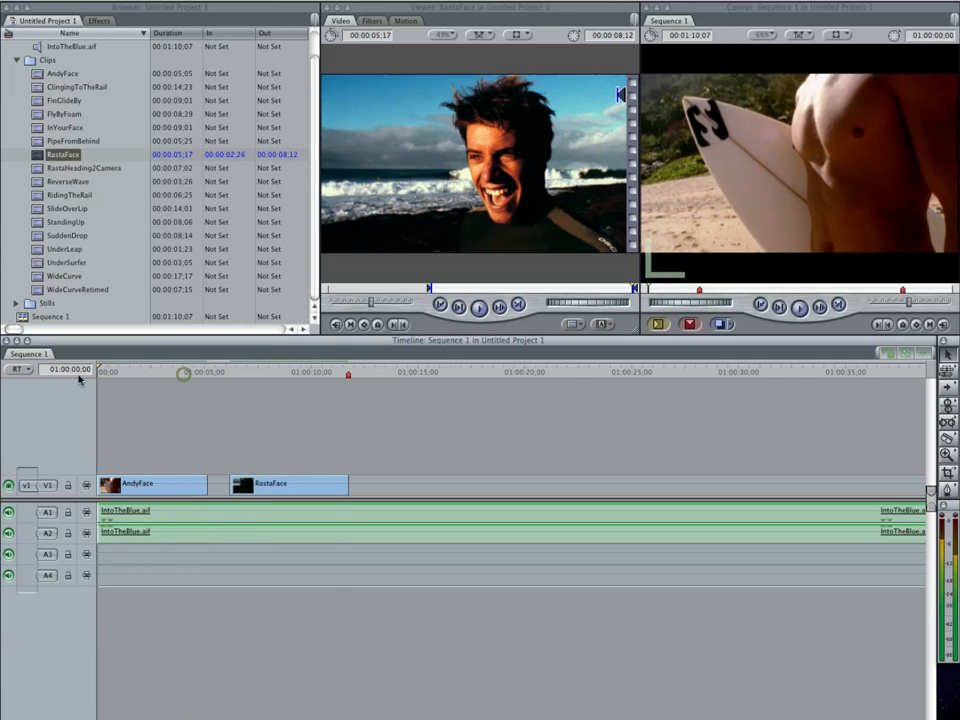
pyautogui.press('space')
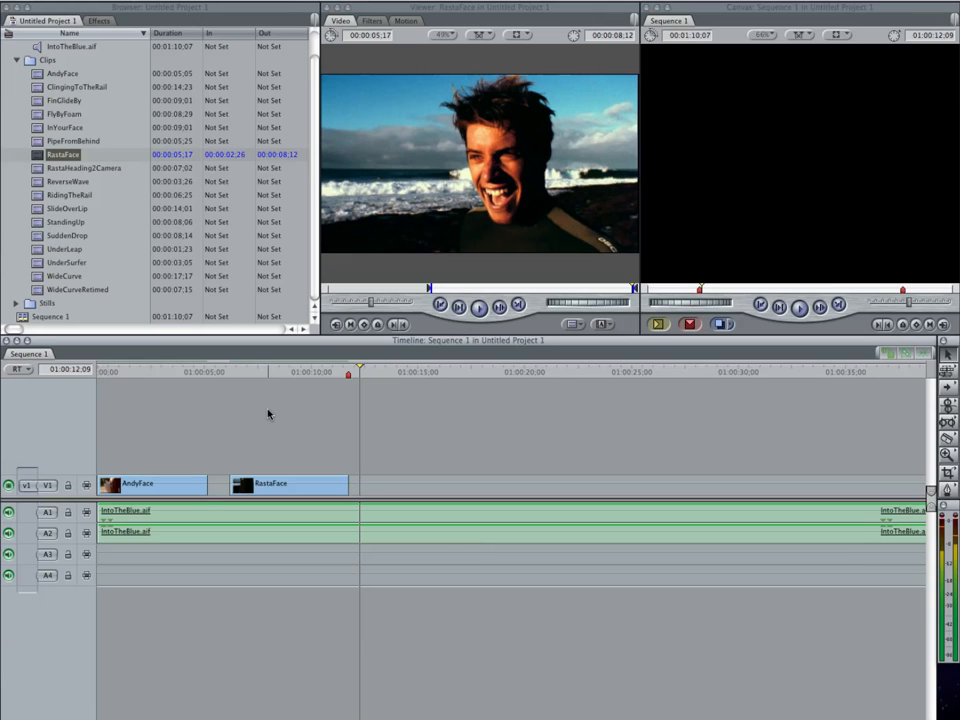
# Turn on Show Audio Waveforms in the Timeline Options of Sequence 1's settings.
pyautogui.click(38, 316)
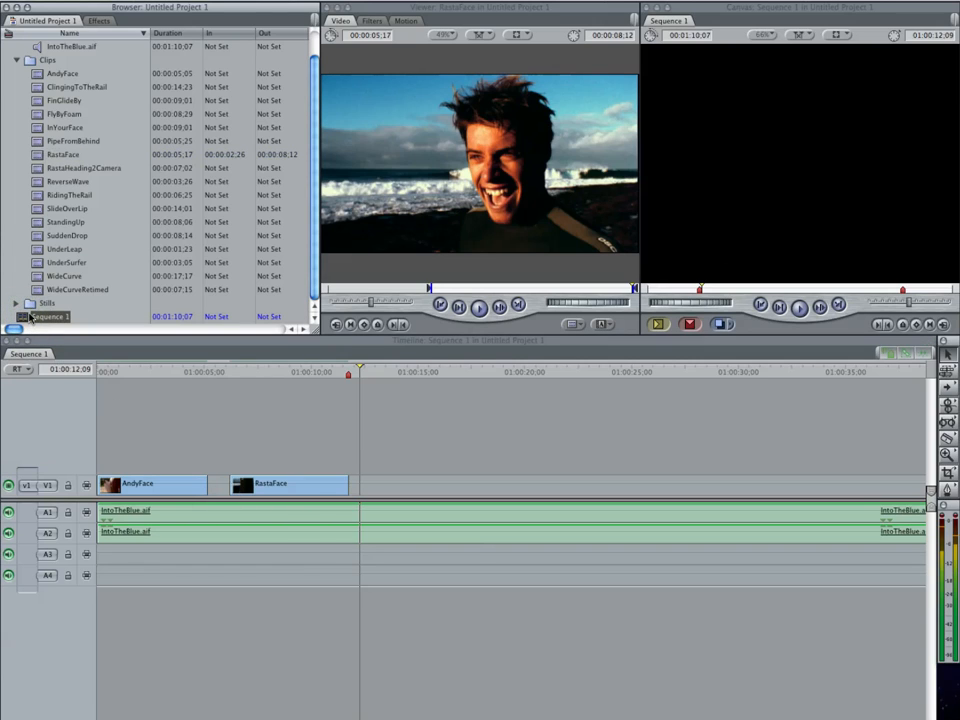
pyautogui.rightClick(21, 322)
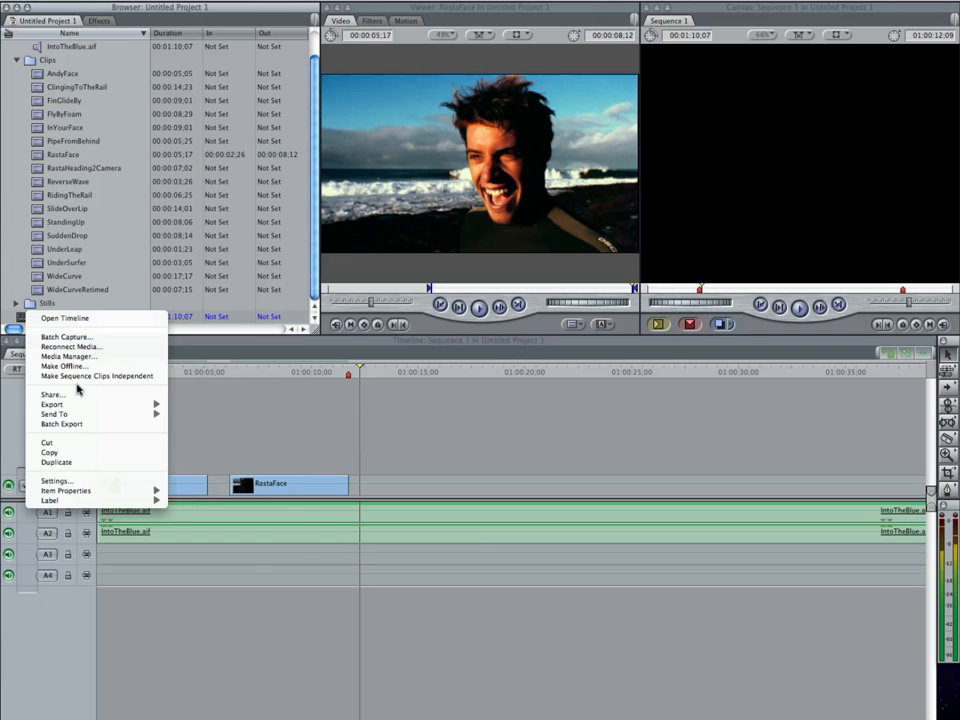
pyautogui.click(87, 485)
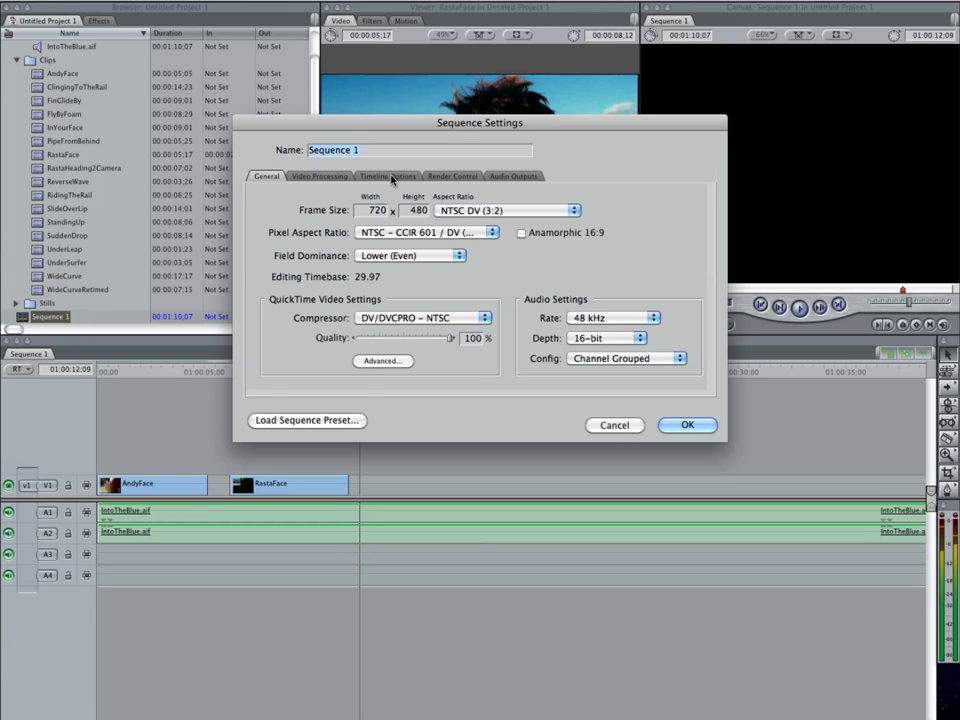
pyautogui.click(391, 176)
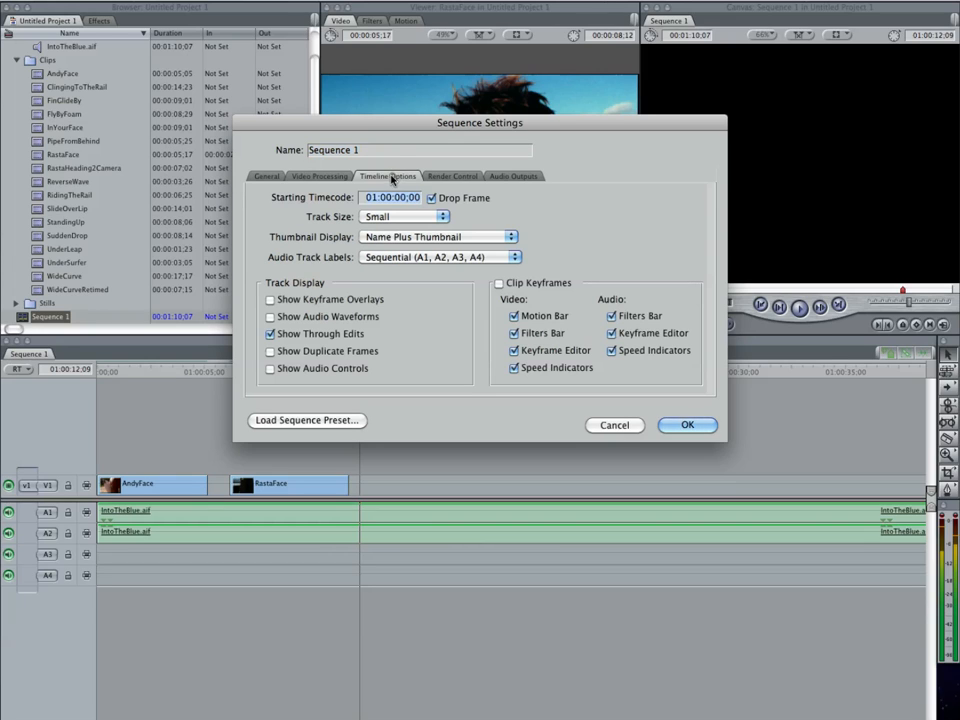
pyautogui.click(291, 319)
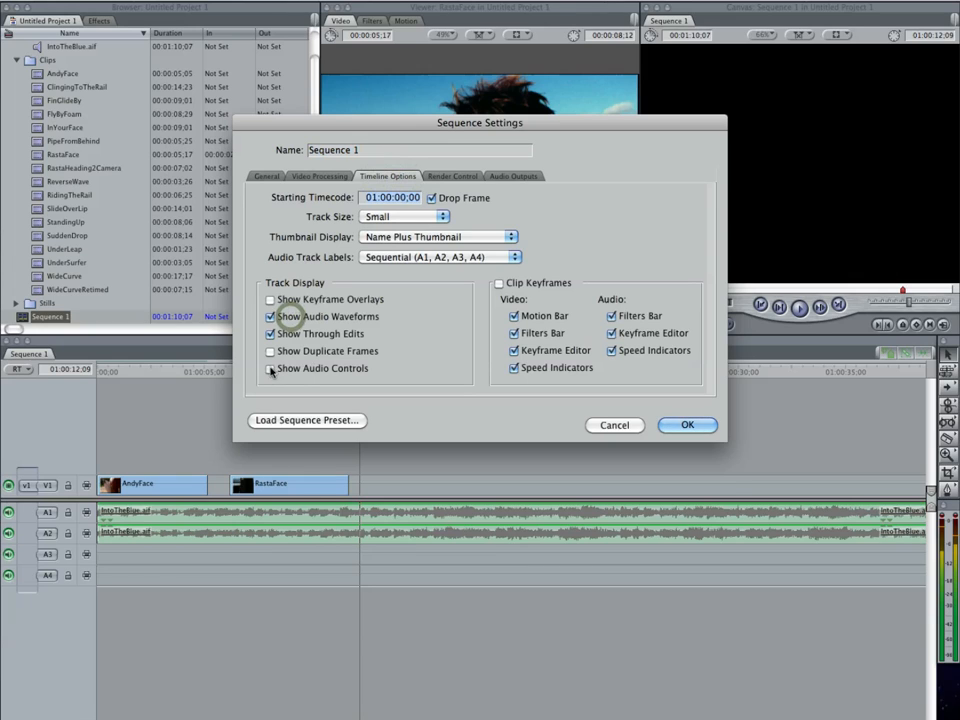
pyautogui.click(683, 425)
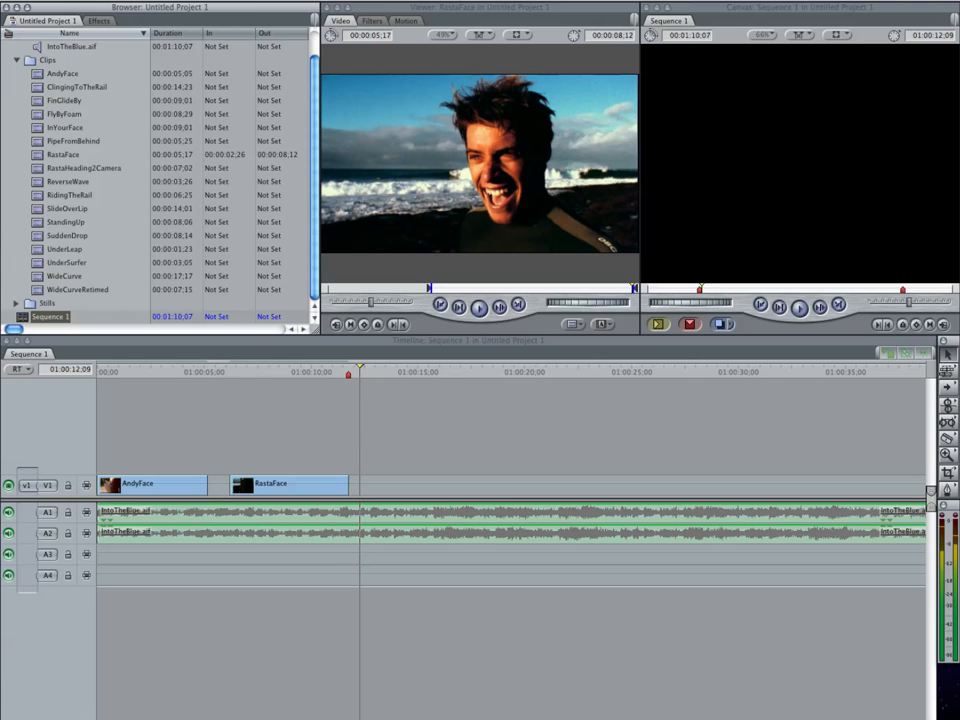
# Examine the music waveform around the first marker and play that passage twice to locate the beat.
pyautogui.hotkey('alt', '=')
pyautogui.hotkey('alt', '=')
pyautogui.hotkey('alt', '=')
pyautogui.hotkey('alt', '=')
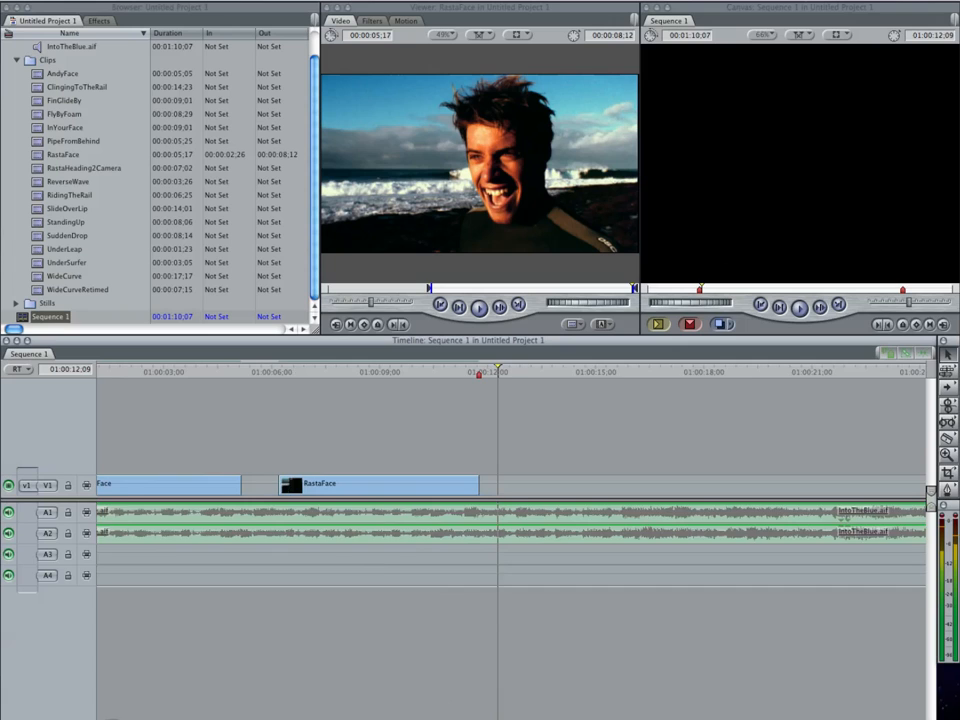
pyautogui.moveTo(478, 378); pyautogui.dragTo(429, 372)
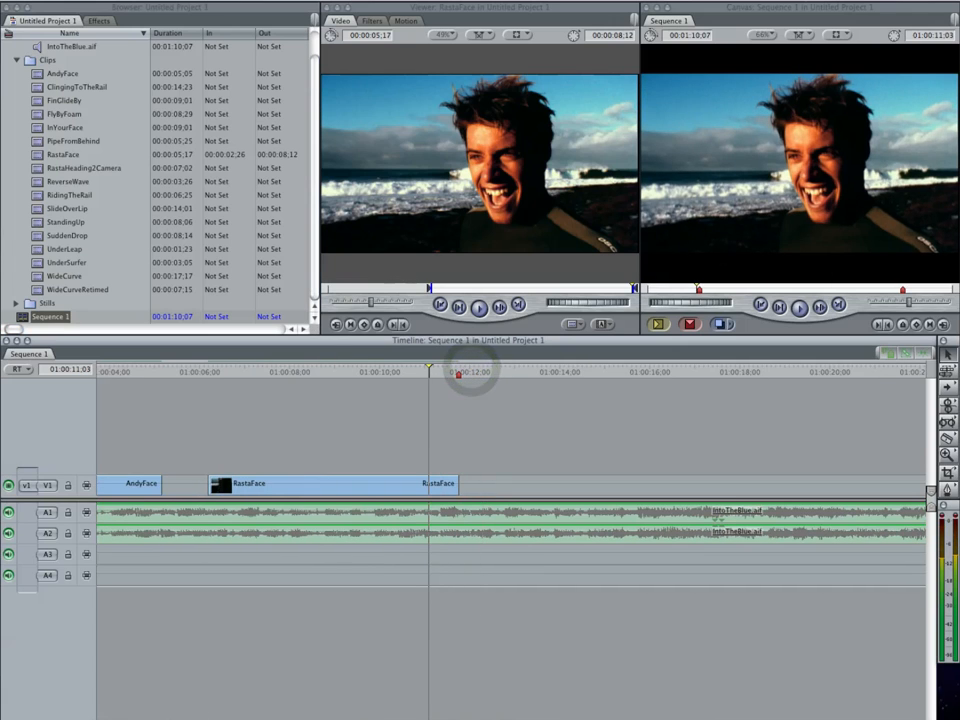
pyautogui.hotkey('alt', '=')
pyautogui.hotkey('alt', '=')
pyautogui.hotkey('alt', '=')
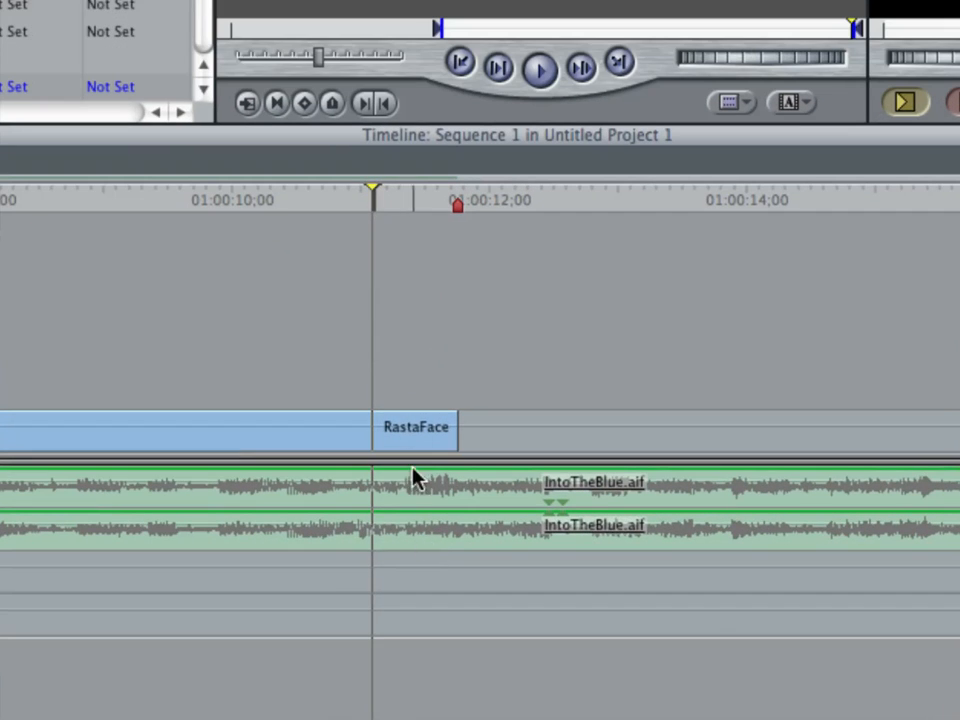
pyautogui.moveTo(365, 210); pyautogui.dragTo(318, 247)
pyautogui.press('space')
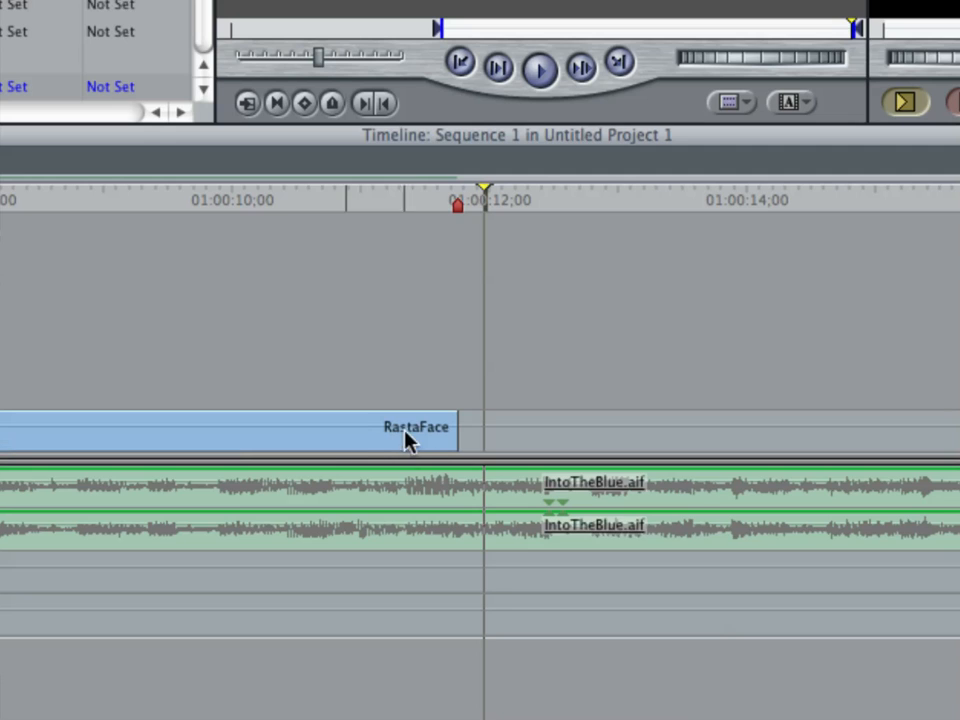
pyautogui.click(240, 207)
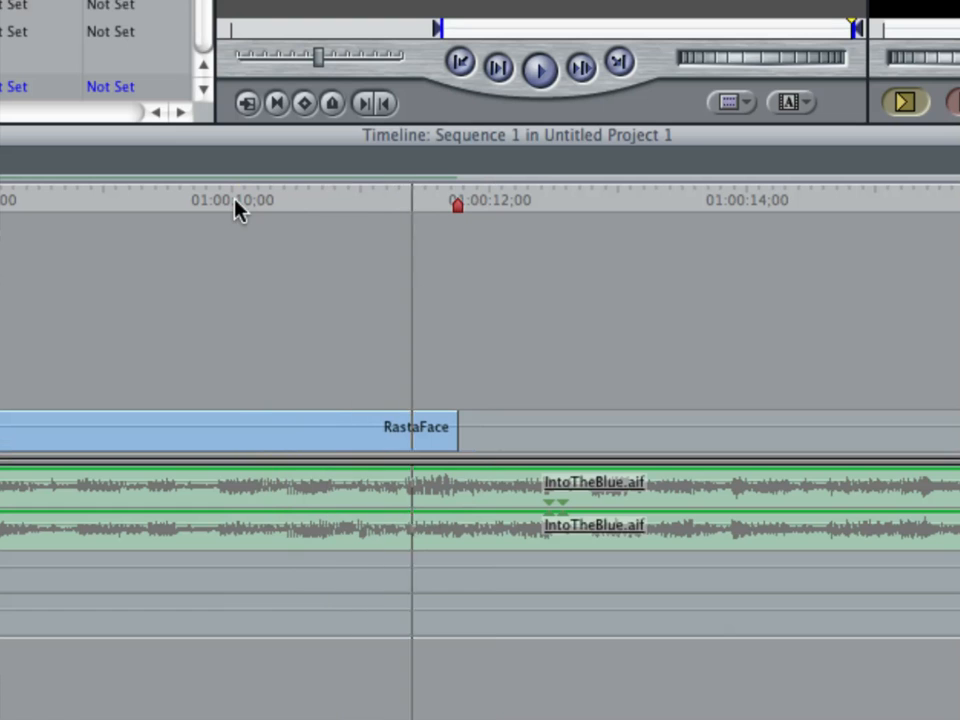
pyautogui.press('space')
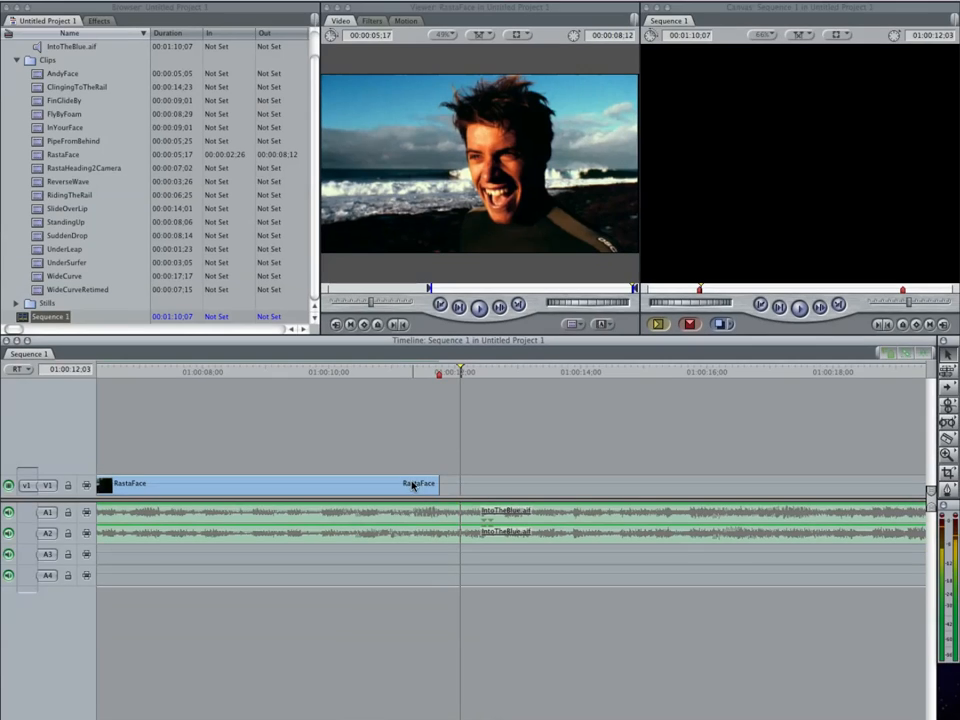
# Play the passage leading up to the first marker twice to locate the beat near the end of RastaFace.
pyautogui.hscroll(-10, 390, 595)
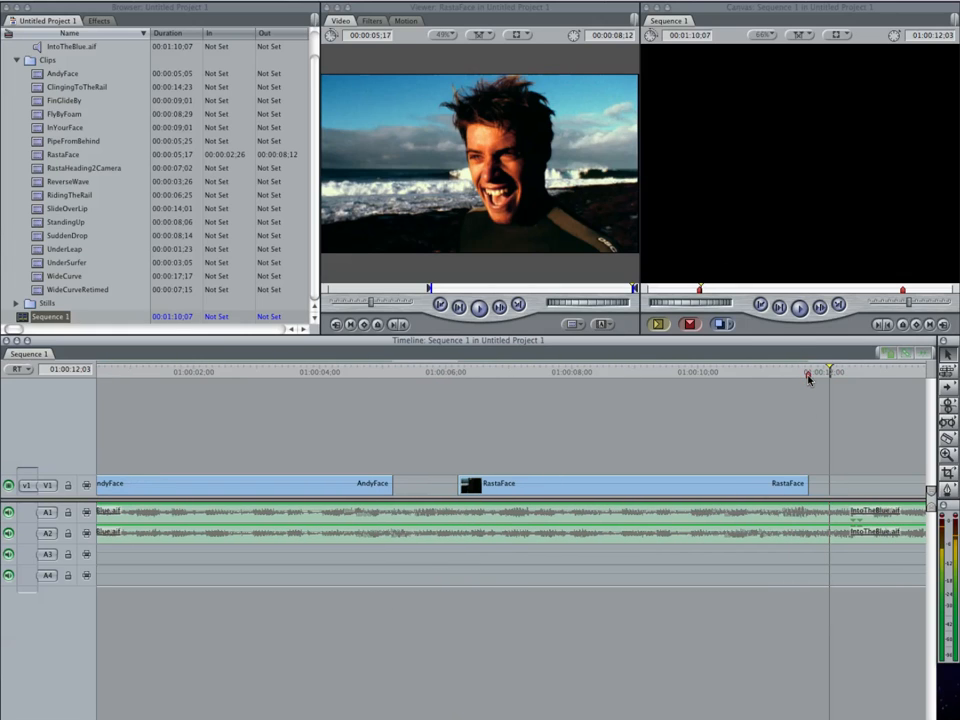
pyautogui.moveTo(807, 377); pyautogui.dragTo(784, 383)
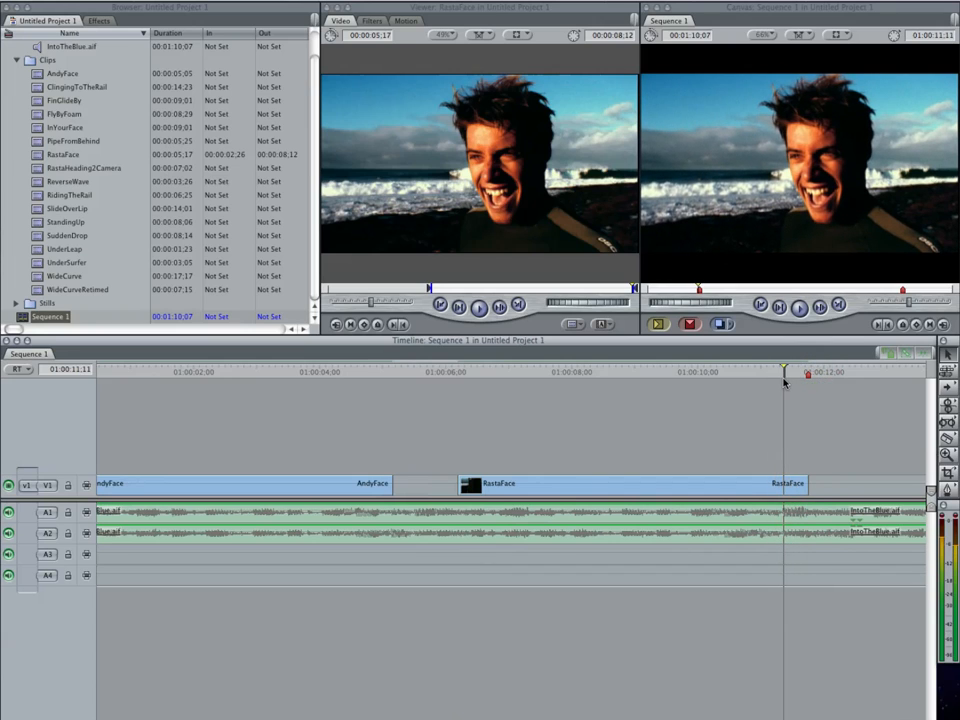
pyautogui.moveTo(742, 376); pyautogui.dragTo(577, 377)
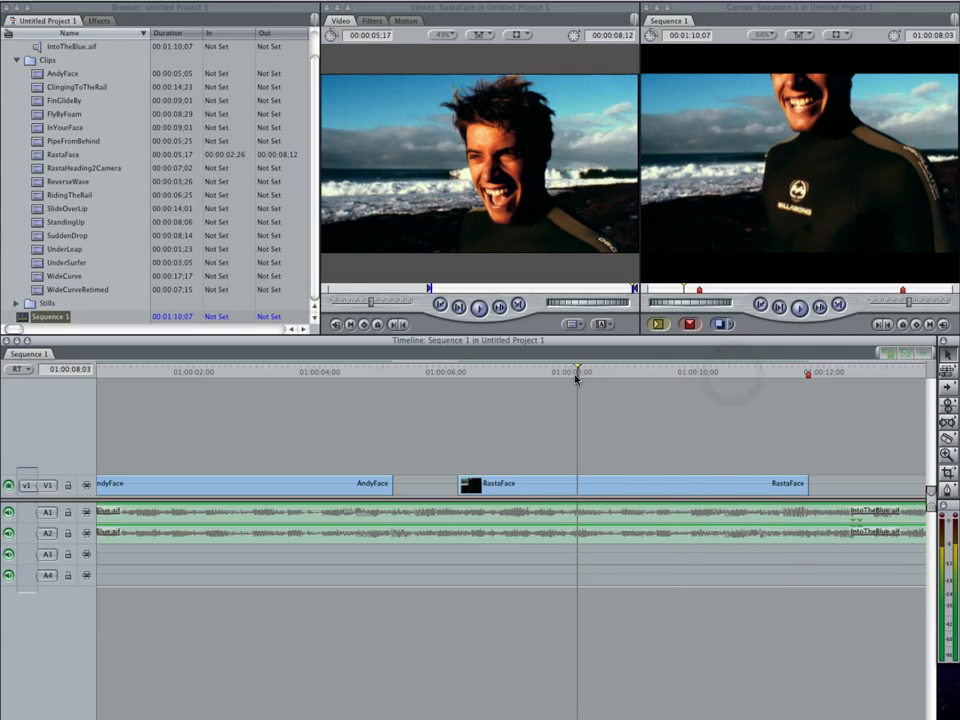
pyautogui.press('space')
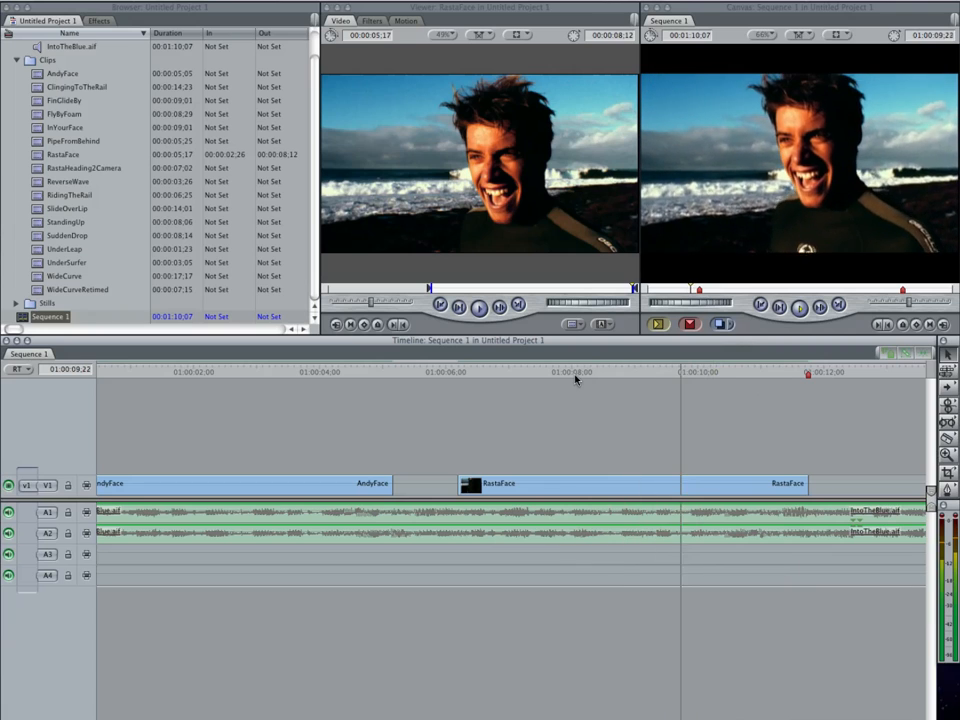
pyautogui.press('space')
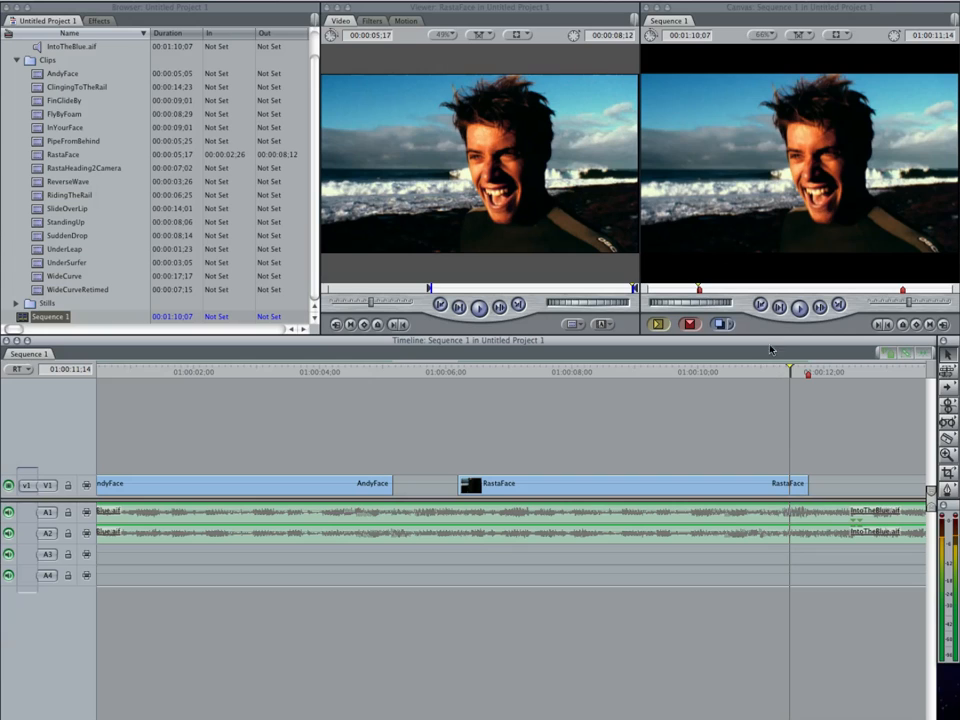
pyautogui.click(718, 375)
pyautogui.press('space')
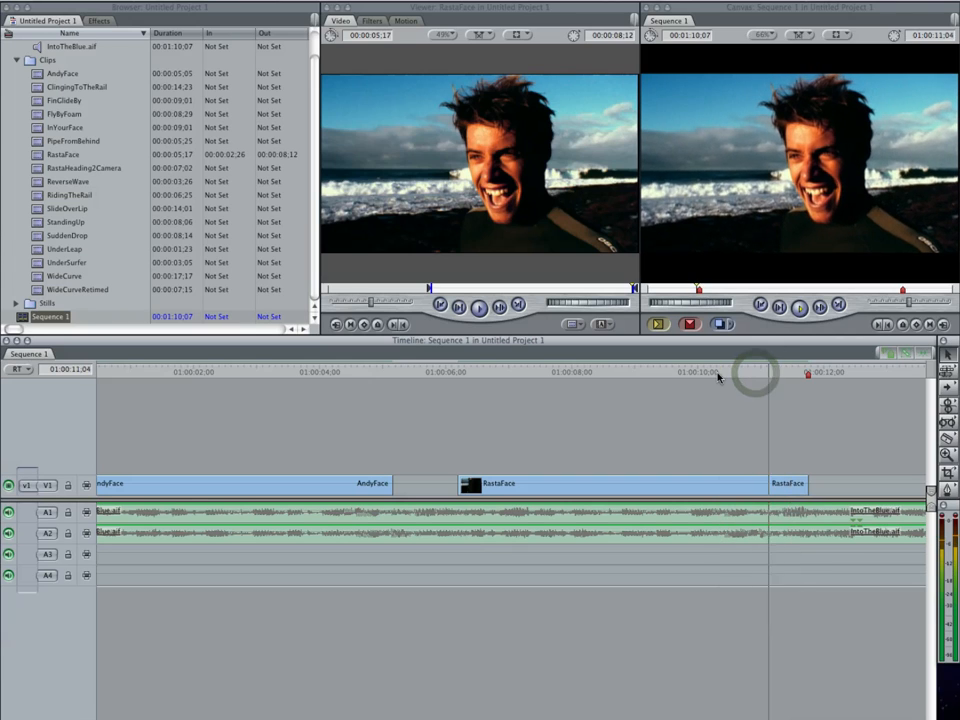
# Move RastaFace earlier on track V1 so that it ends at 01:00:11;08, just before the first marker.
pyautogui.moveTo(768, 487); pyautogui.dragTo(738, 484)
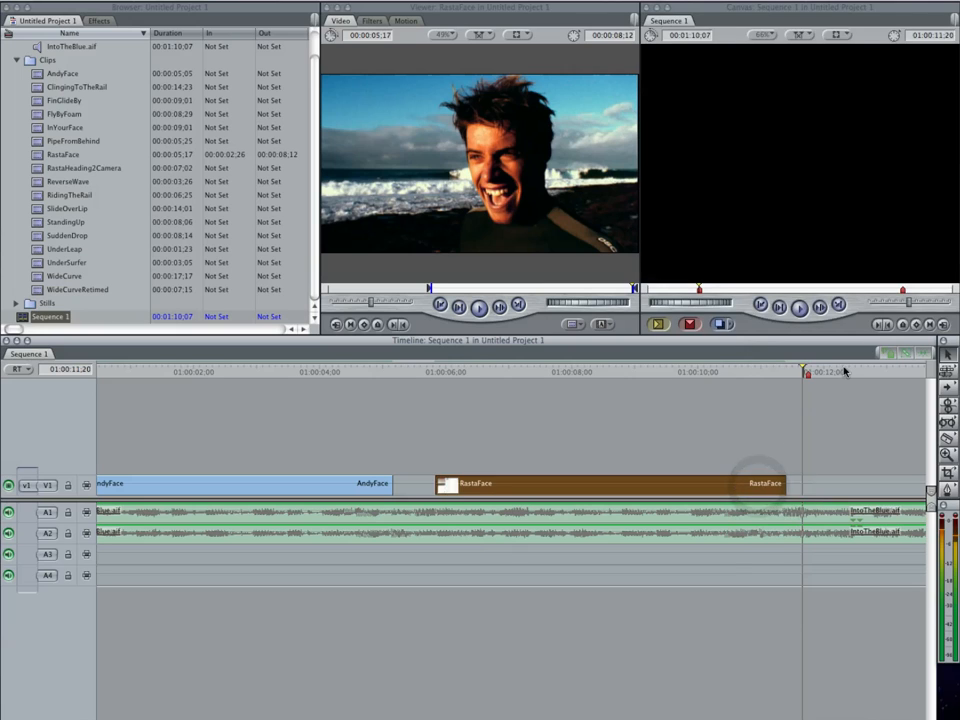
pyautogui.moveTo(791, 373); pyautogui.dragTo(770, 372)
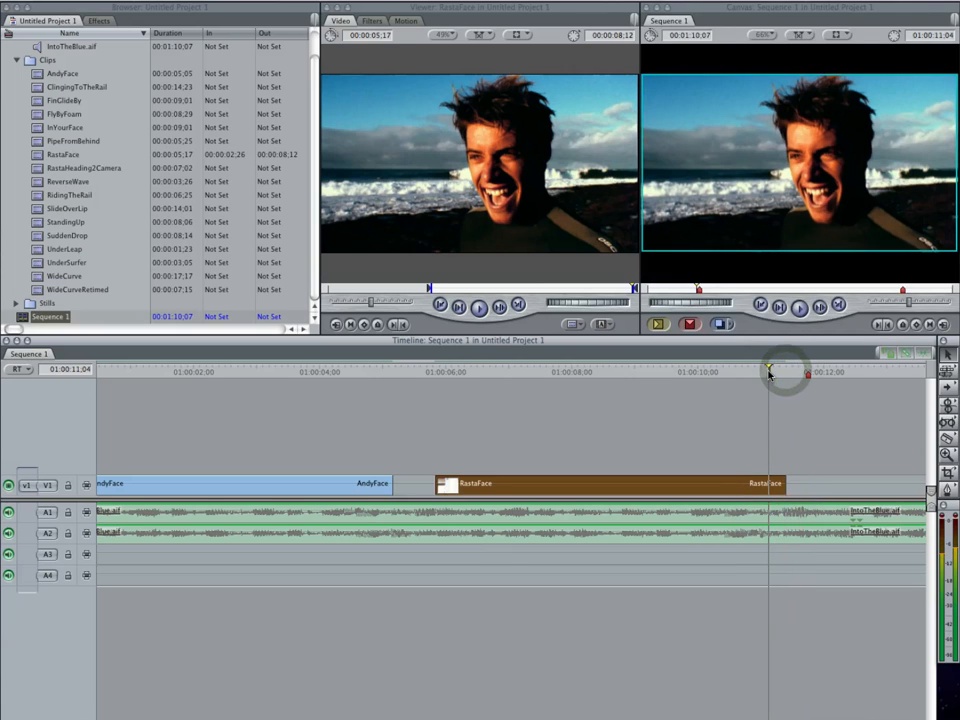
pyautogui.moveTo(712, 487); pyautogui.dragTo(695, 487)
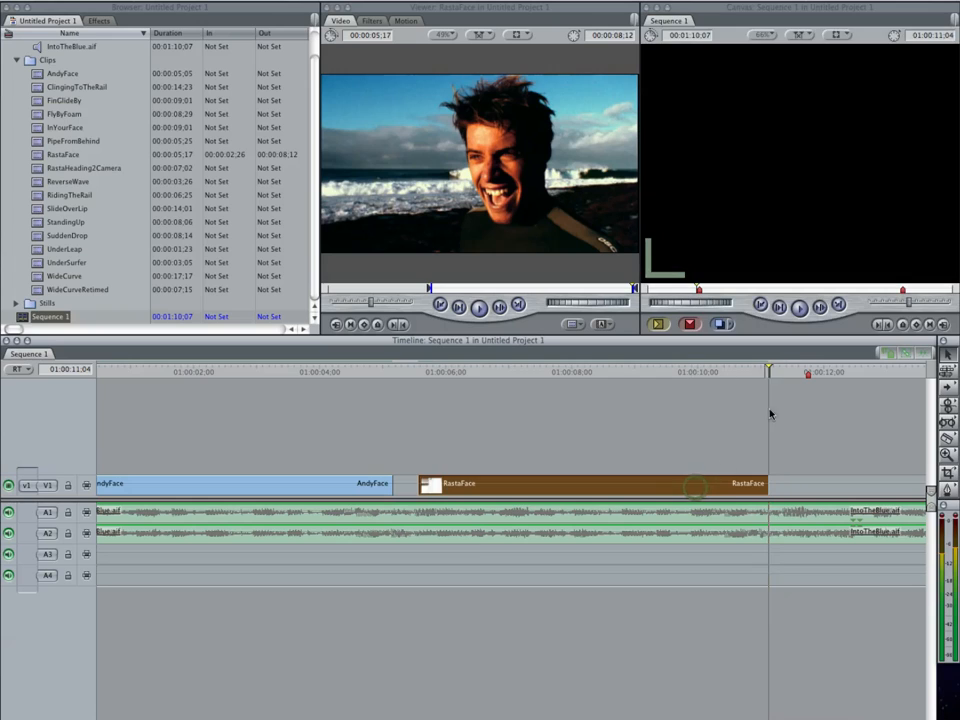
pyautogui.click(769, 372)
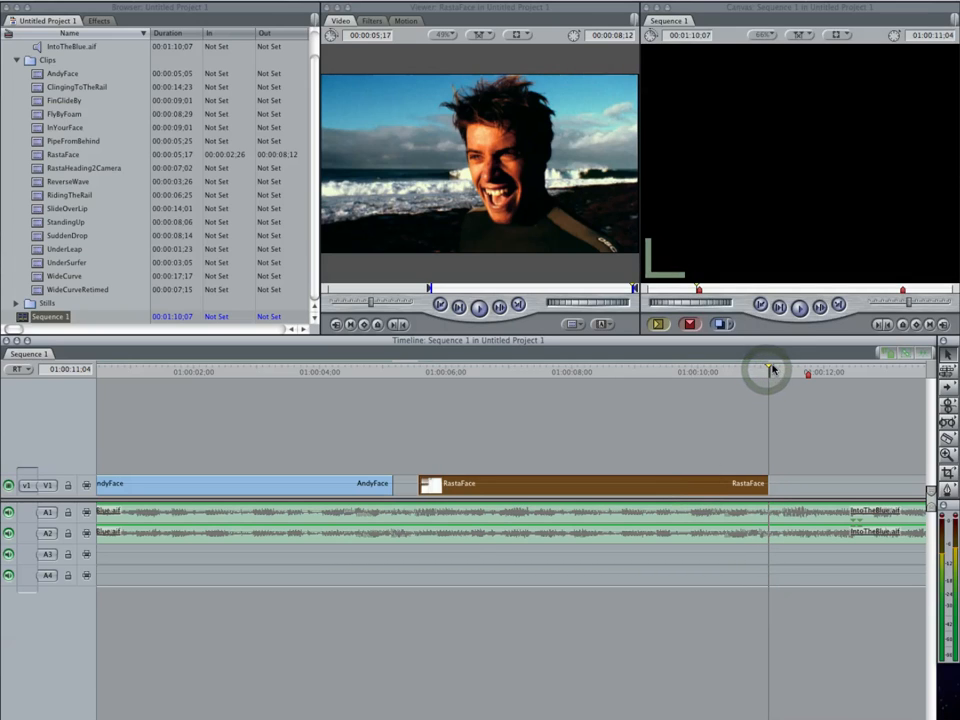
pyautogui.moveTo(769, 371)
pyautogui.mouseDown()
pyautogui.moveTo(750, 366)
pyautogui.moveTo(806, 372)
pyautogui.moveTo(788, 372)
pyautogui.mouseUp()
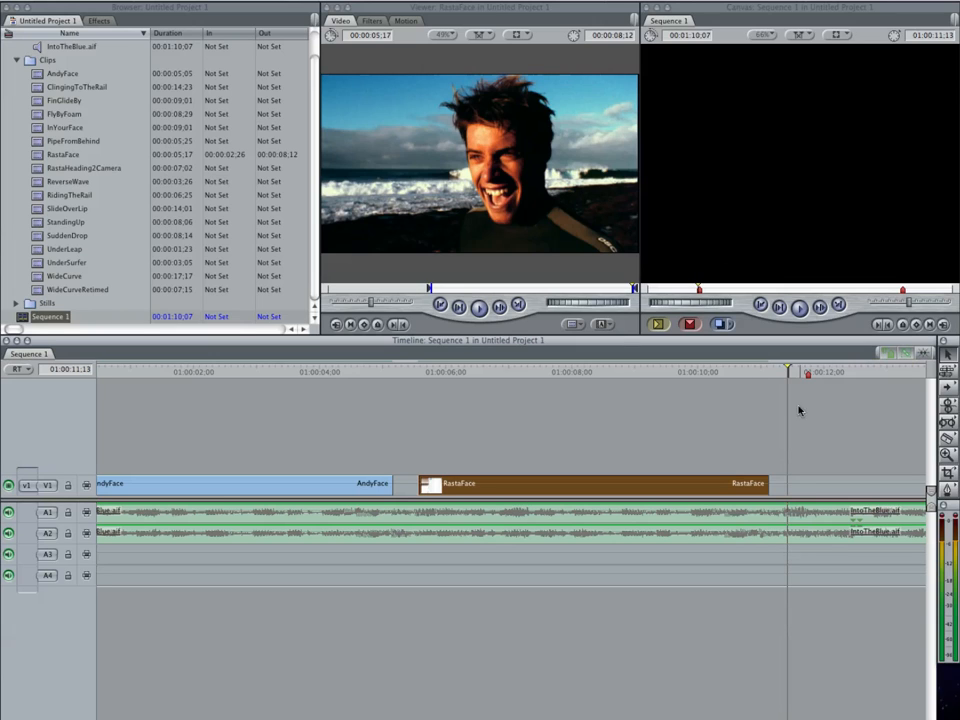
pyautogui.moveTo(782, 368)
pyautogui.mouseDown()
pyautogui.moveTo(751, 373)
pyautogui.moveTo(771, 380)
pyautogui.moveTo(780, 375)
pyautogui.moveTo(735, 376)
pyautogui.moveTo(797, 375)
pyautogui.moveTo(777, 375)
pyautogui.mouseUp()
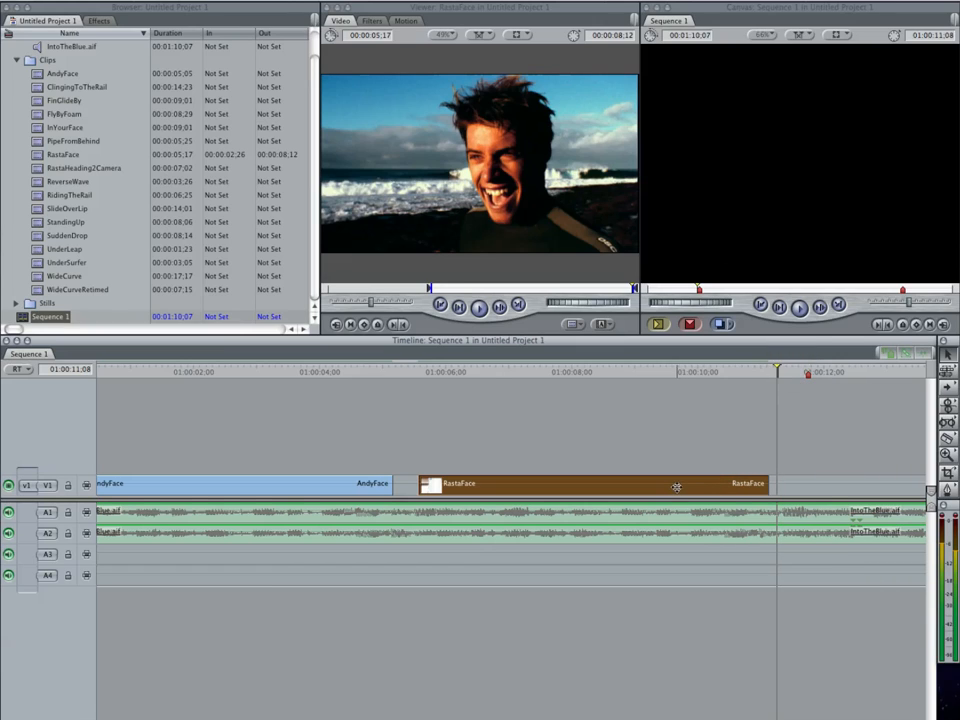
pyautogui.moveTo(676, 487); pyautogui.dragTo(677, 485)
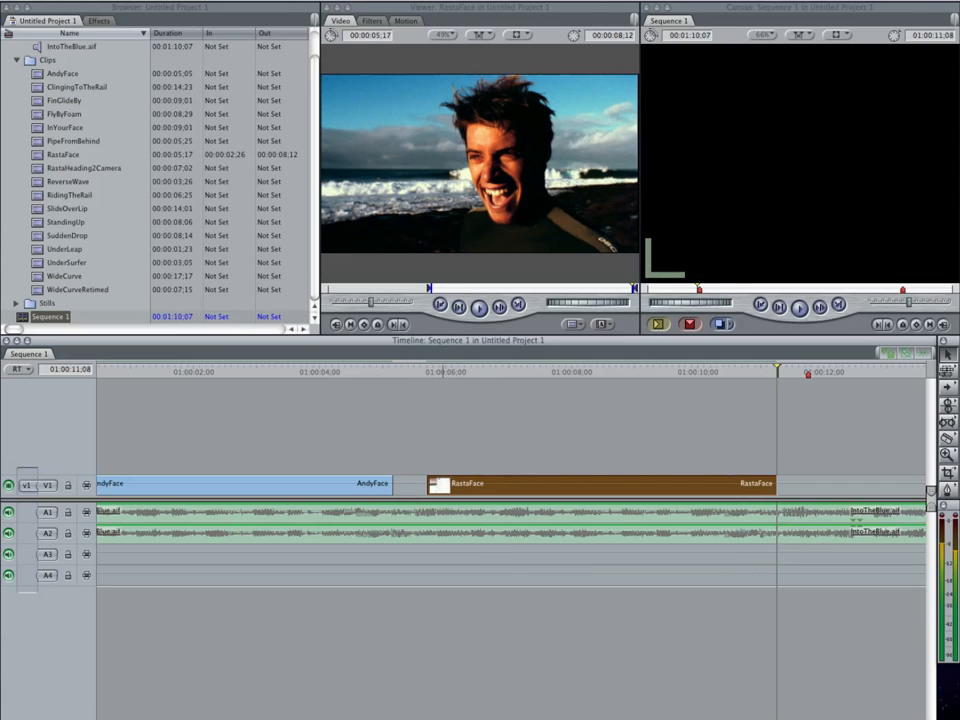
# Play the sequence from the start to review RastaFace's new position against the music.
pyautogui.moveTo(238, 718); pyautogui.dragTo(284, 718)
pyautogui.moveTo(300, 372); pyautogui.dragTo(100, 366)
pyautogui.press('space')
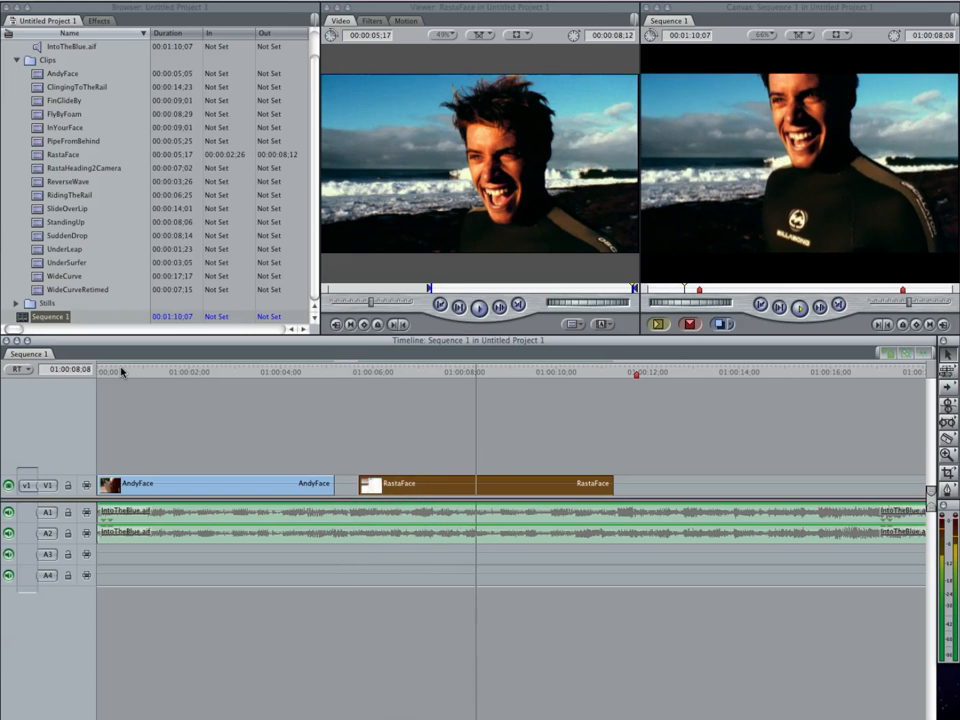
pyautogui.press('space')
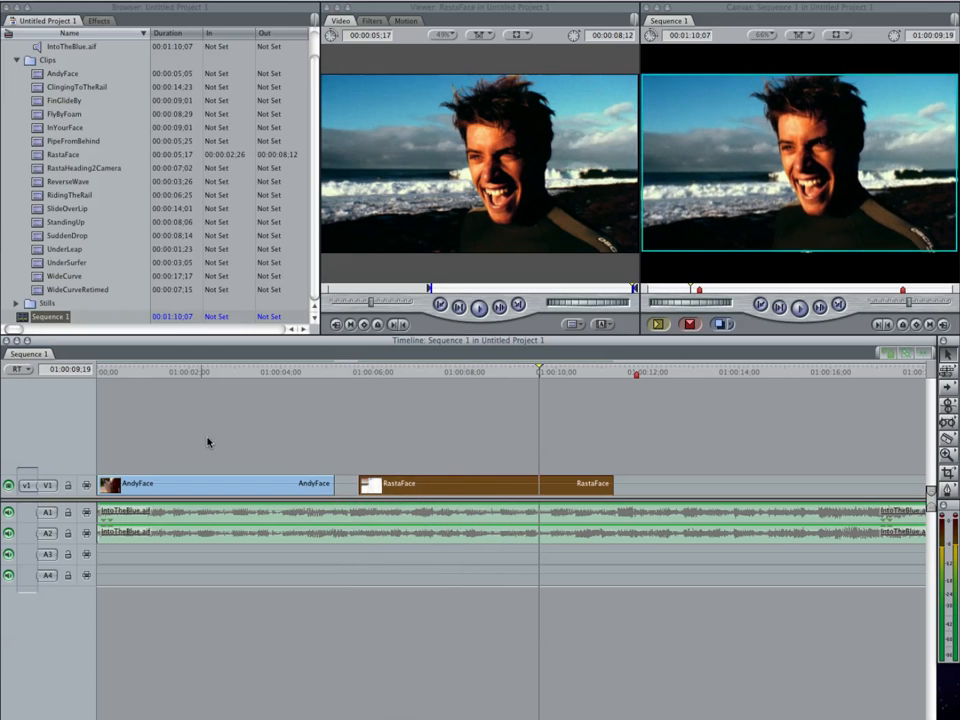
# Examine the waveform around RastaFace's start and play the passage across the gap after AndyFace to find the beat.
pyautogui.moveTo(348, 377); pyautogui.dragTo(358, 370)
pyautogui.press('super+equal')
pyautogui.press('super+equal')
pyautogui.press('super+equal')
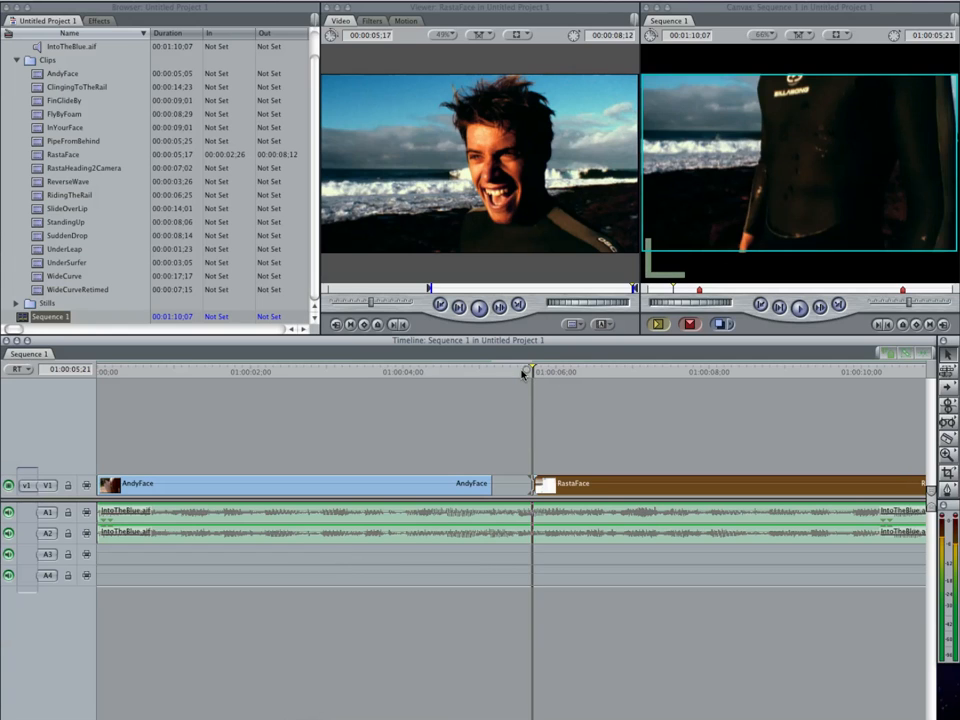
pyautogui.click(515, 372)
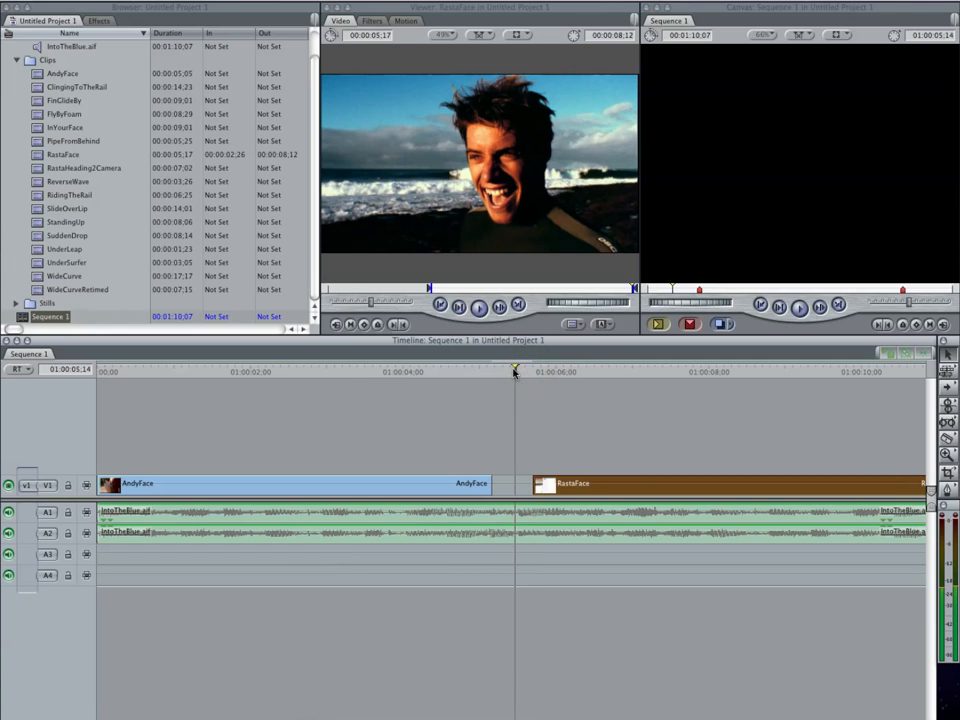
pyautogui.press('space')
pyautogui.press('space')
pyautogui.click(413, 371)
pyautogui.press('space')
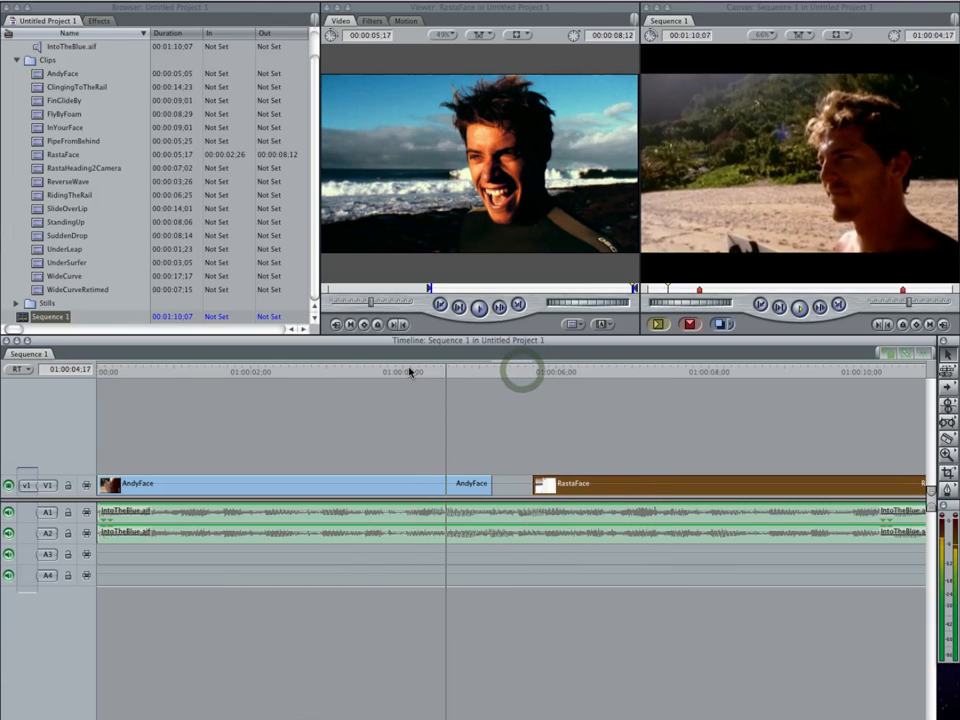
pyautogui.press('space')
# Trim the start of RastaFace on track V1 to 01:00:05;28, keeping its end in place.
pyautogui.click(548, 372)
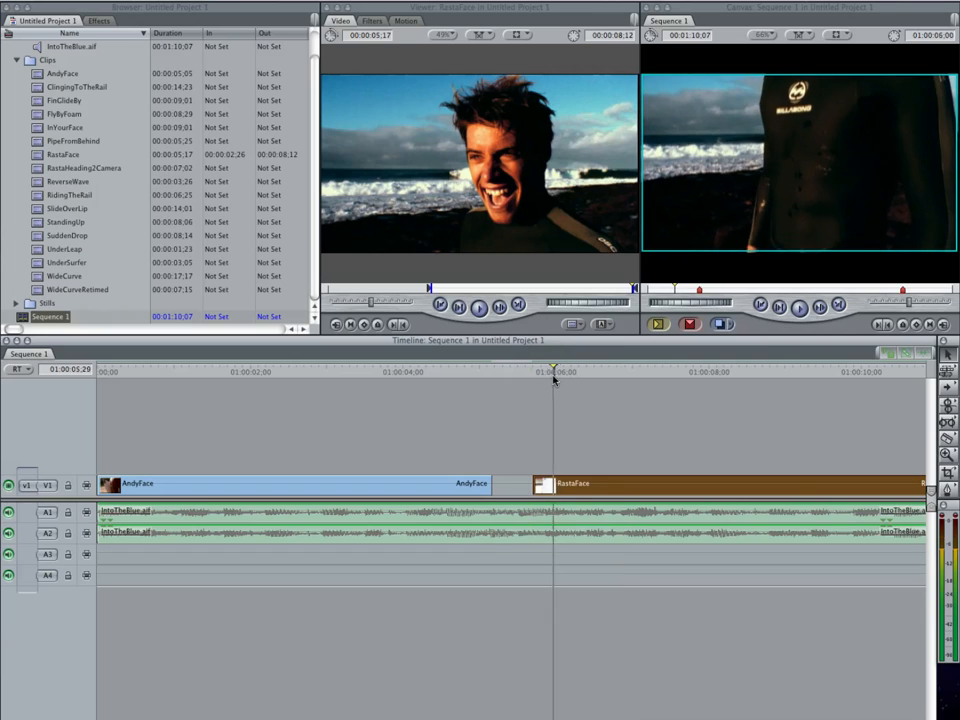
pyautogui.moveTo(548, 378)
pyautogui.mouseDown()
pyautogui.moveTo(567, 378)
pyautogui.moveTo(551, 379)
pyautogui.mouseUp()
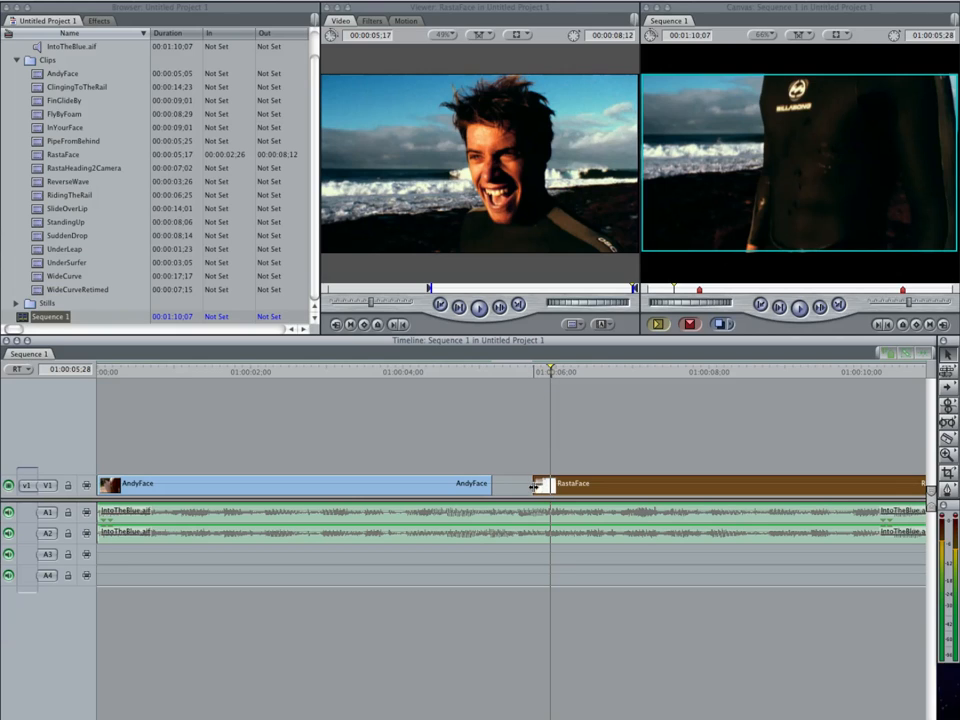
pyautogui.moveTo(536, 487); pyautogui.dragTo(550, 489)
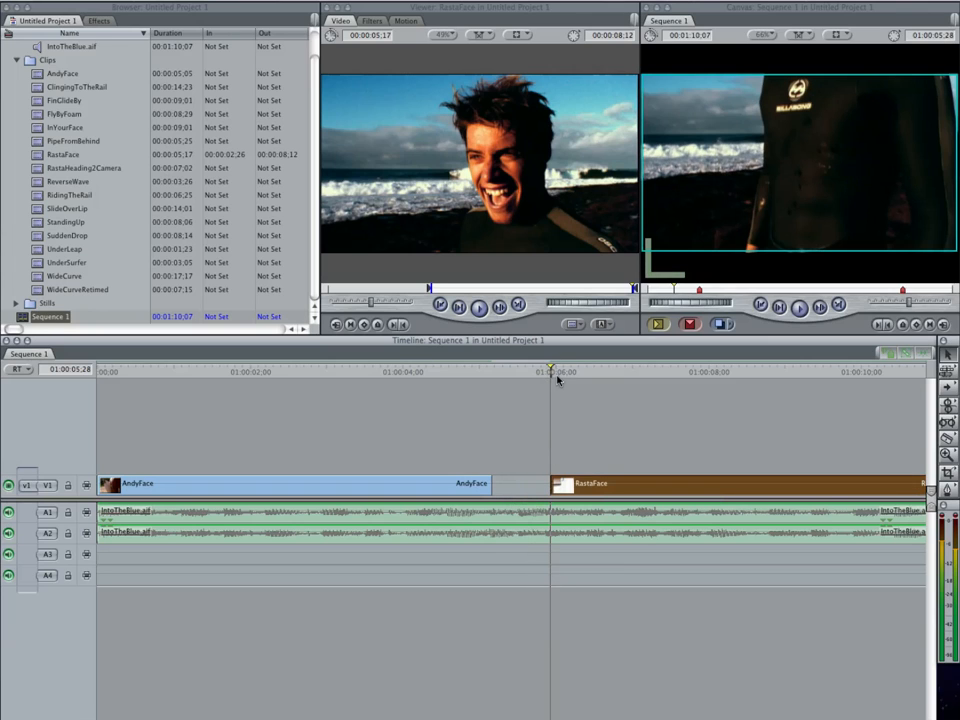
# Play the sequence from 01:00:03;26 across the gap into RastaFace to check the trimmed start against the beat.
pyautogui.moveTo(535, 373); pyautogui.dragTo(402, 373)
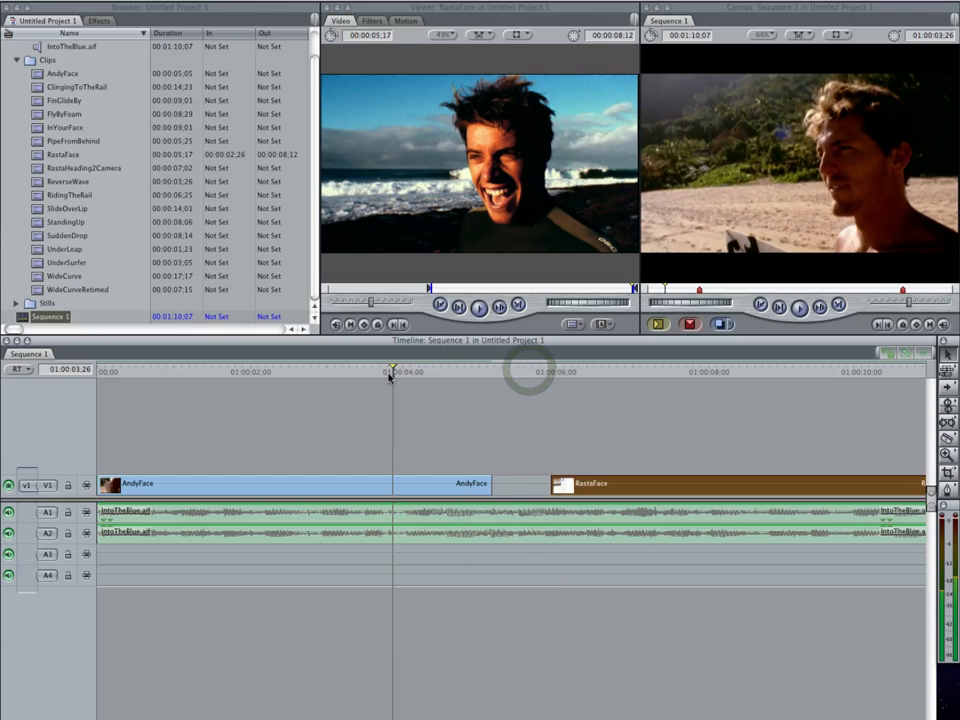
pyautogui.press('space')
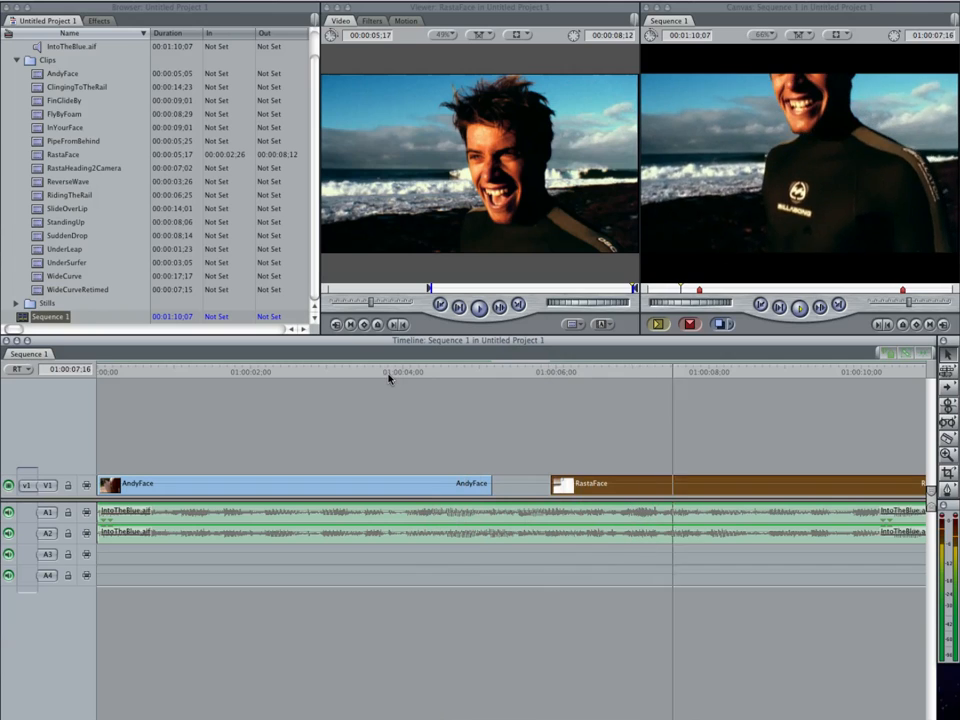
pyautogui.press('space')
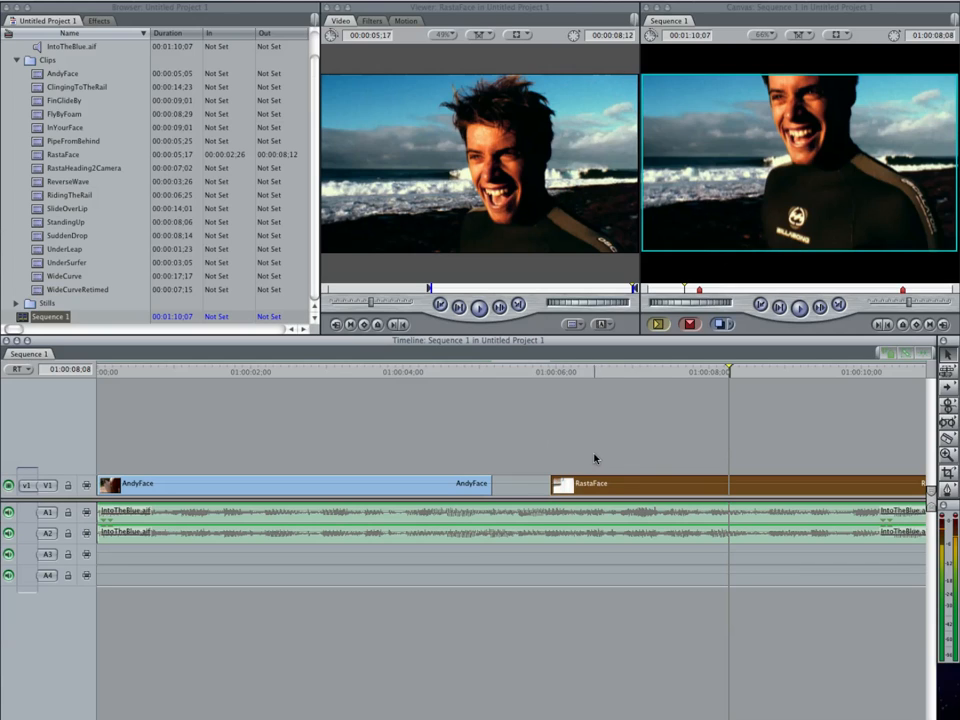
pyautogui.moveTo(429, 372); pyautogui.dragTo(466, 372)
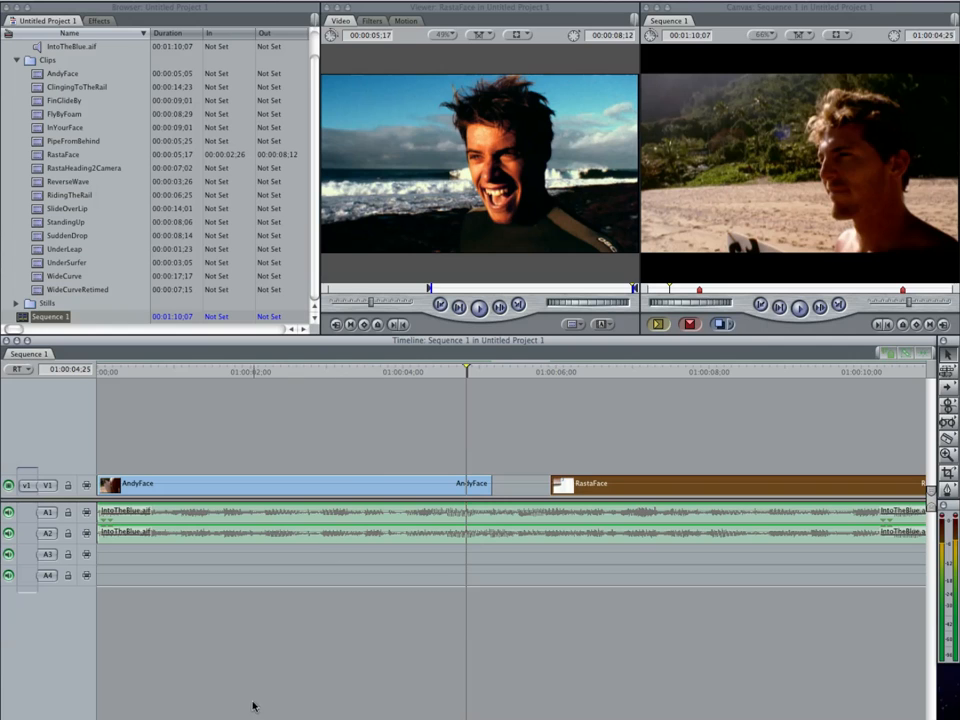
pyautogui.moveTo(221, 718); pyautogui.dragTo(248, 718)
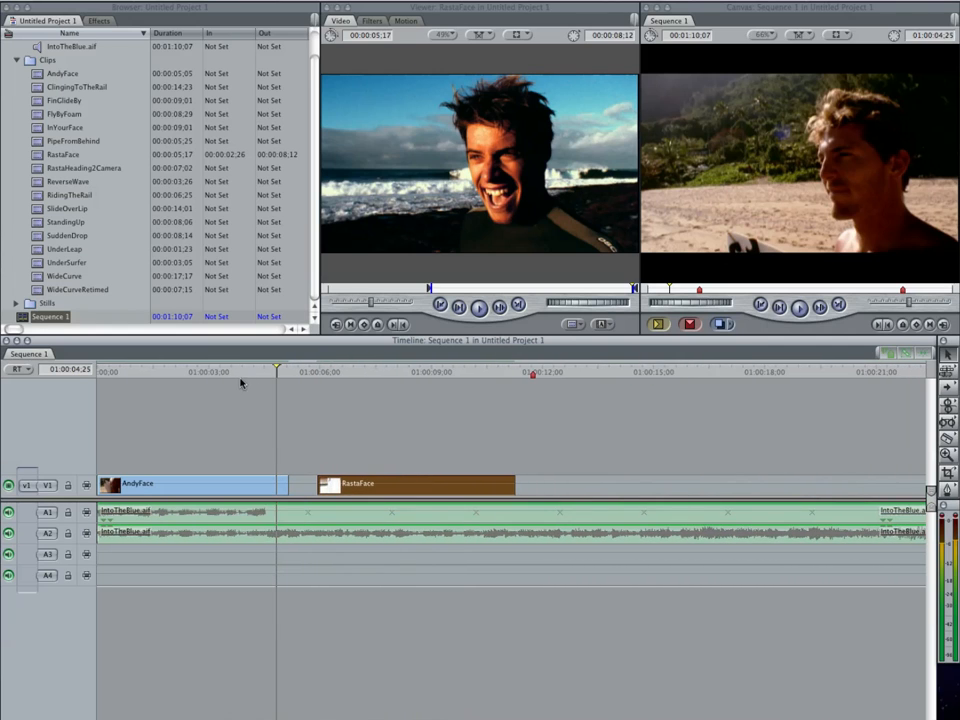
pyautogui.press('space')
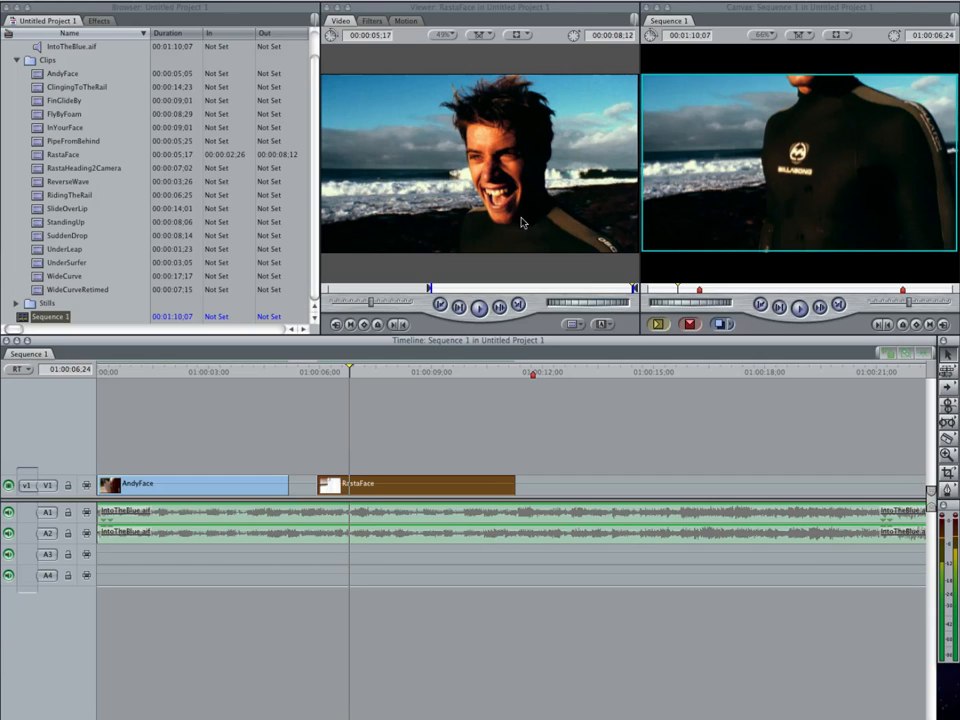
# Turn on Anamorphic 16:9 in the General settings of Sequence 1.
pyautogui.click(283, 278)
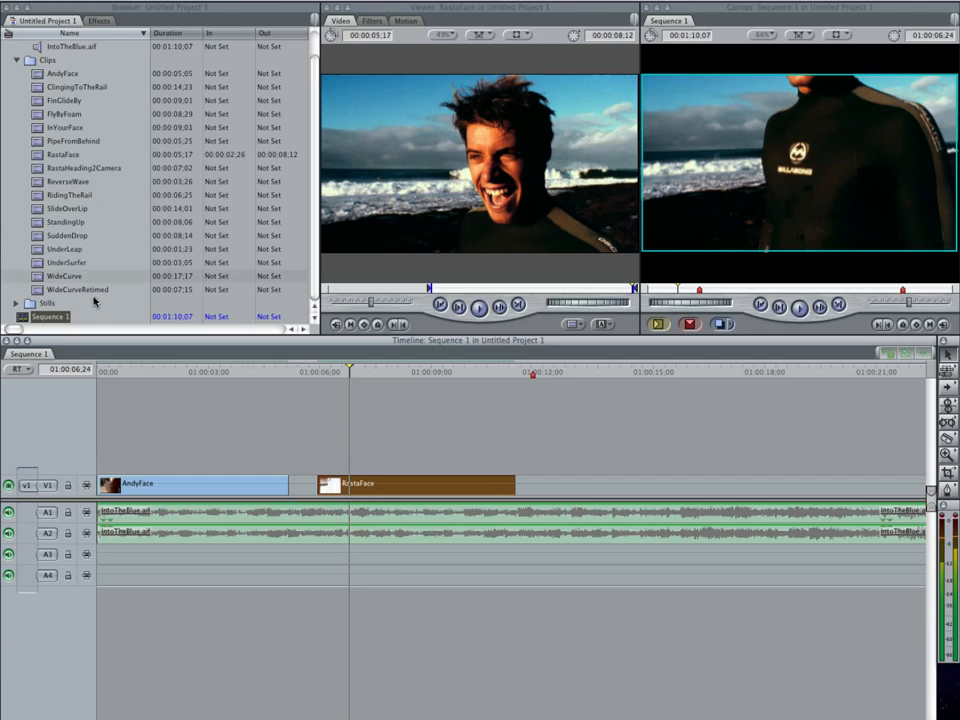
pyautogui.rightClick(21, 322)
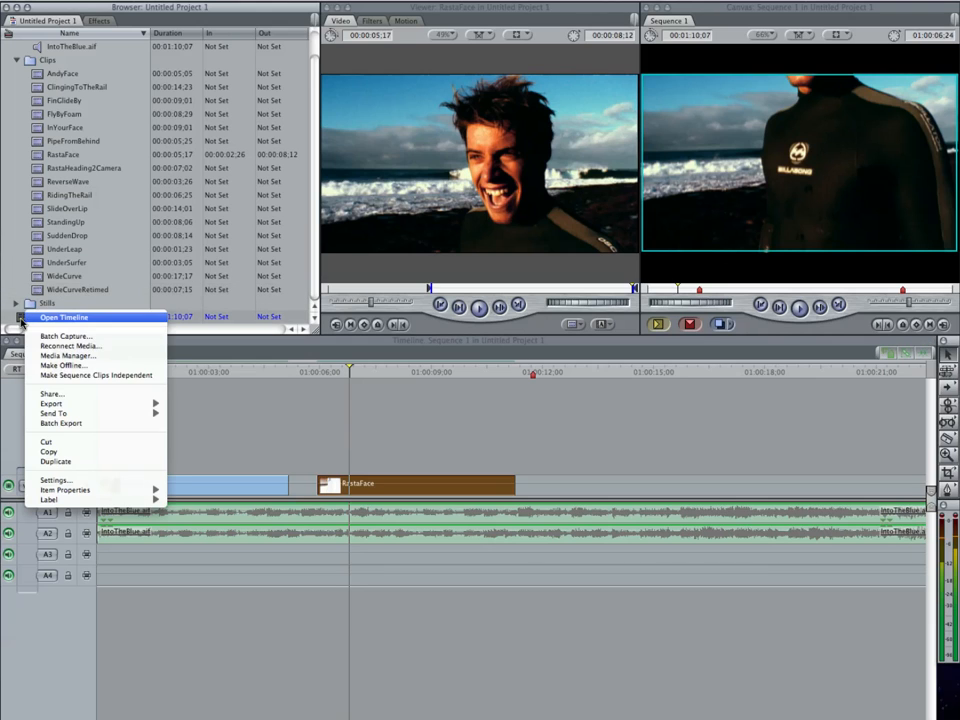
pyautogui.click(69, 481)
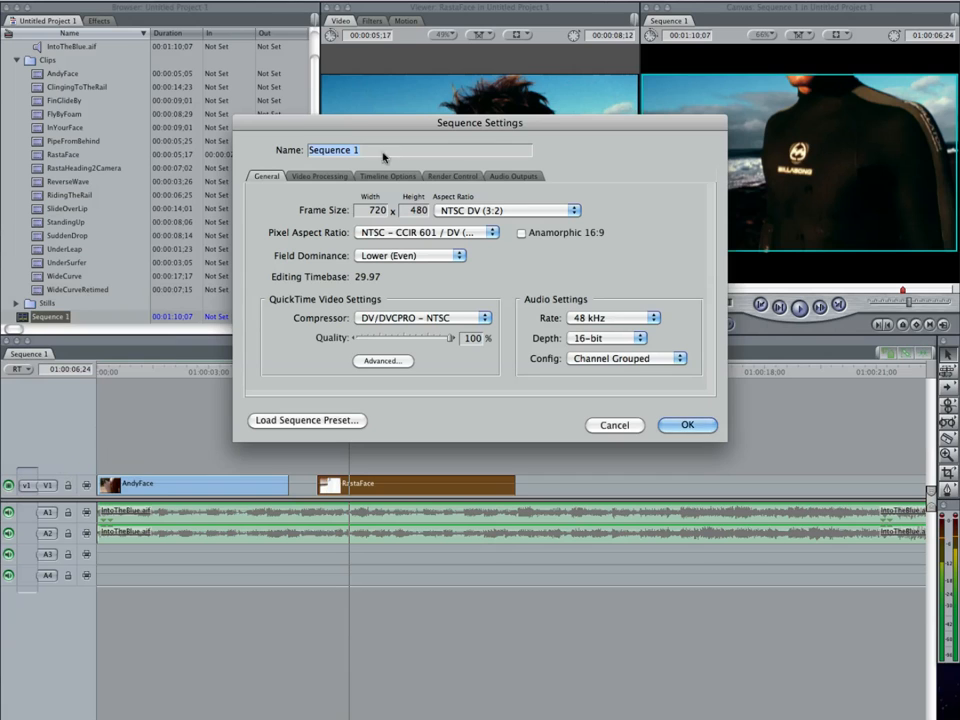
pyautogui.moveTo(508, 128); pyautogui.dragTo(406, 238)
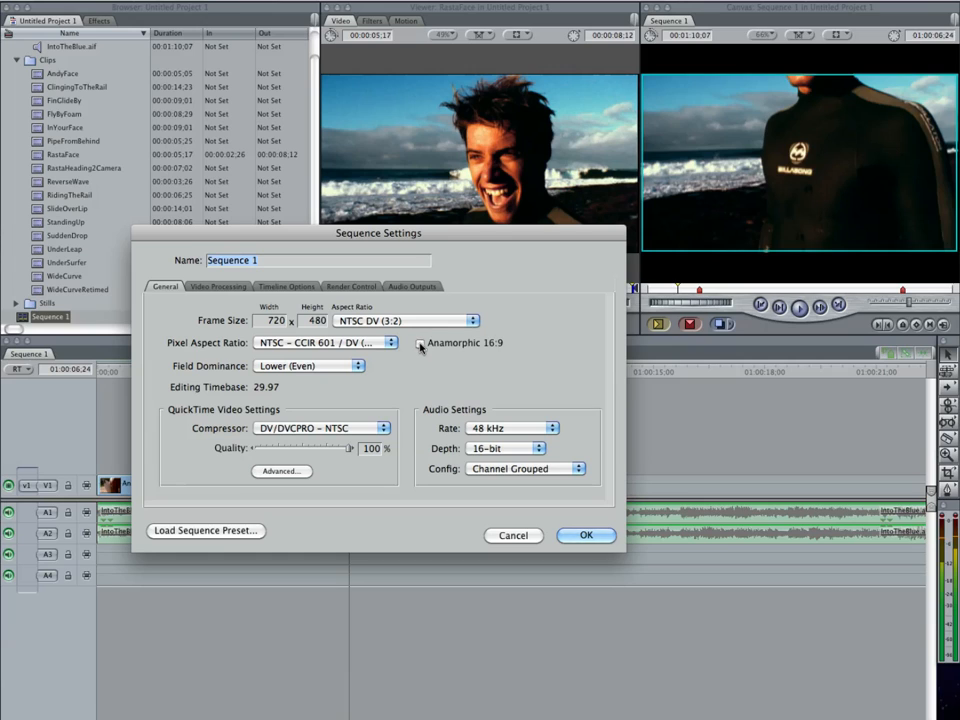
pyautogui.click(420, 344)
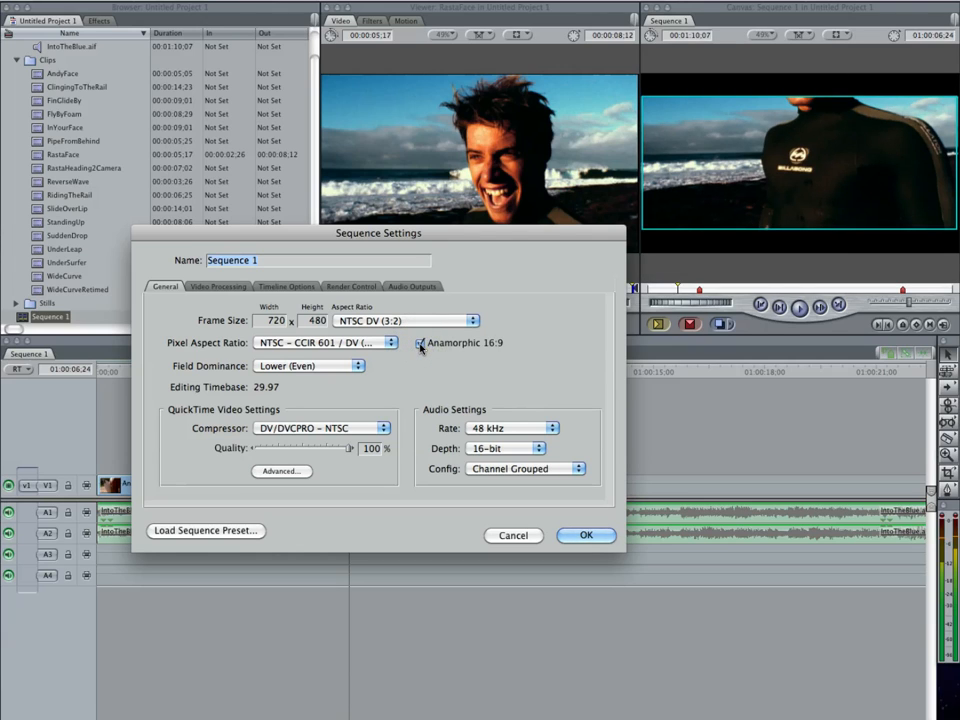
pyautogui.click(585, 535)
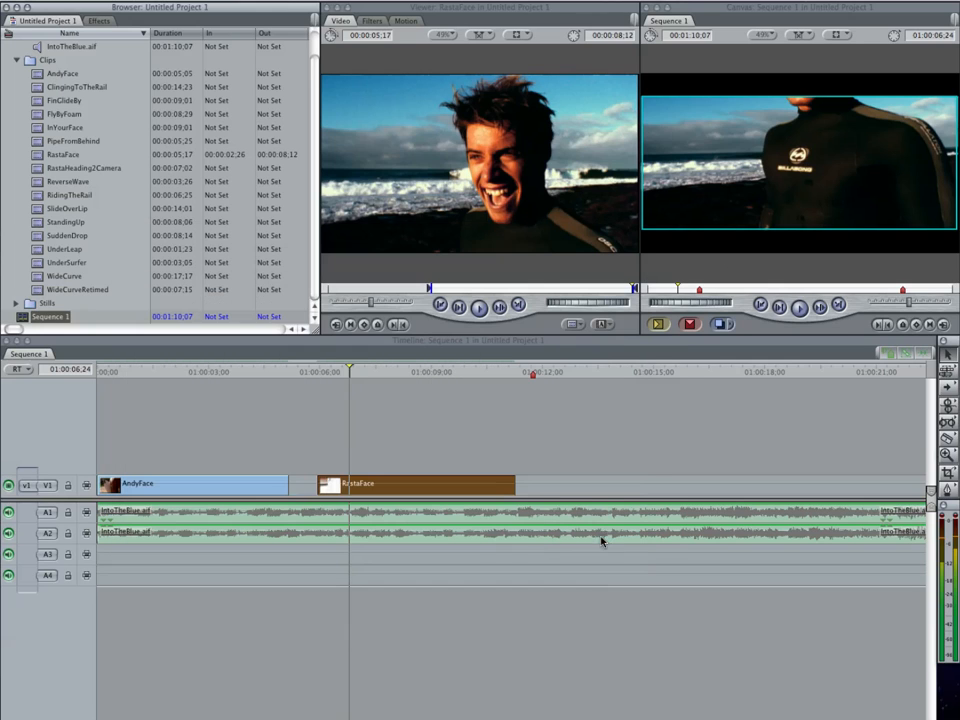
# Play part of RastaFace in the sequence to check its picture in the widescreen format.
pyautogui.scroll(1, 366, 372)
pyautogui.hscroll(5, 434, 394)
pyautogui.hscroll(-5, 434, 398)
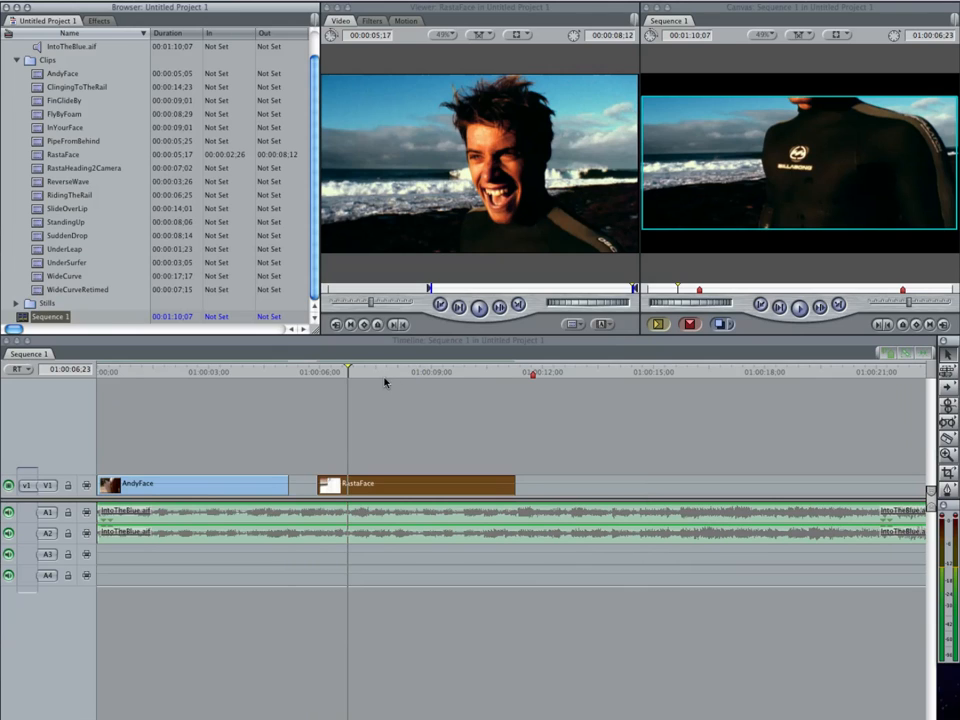
pyautogui.press('space')
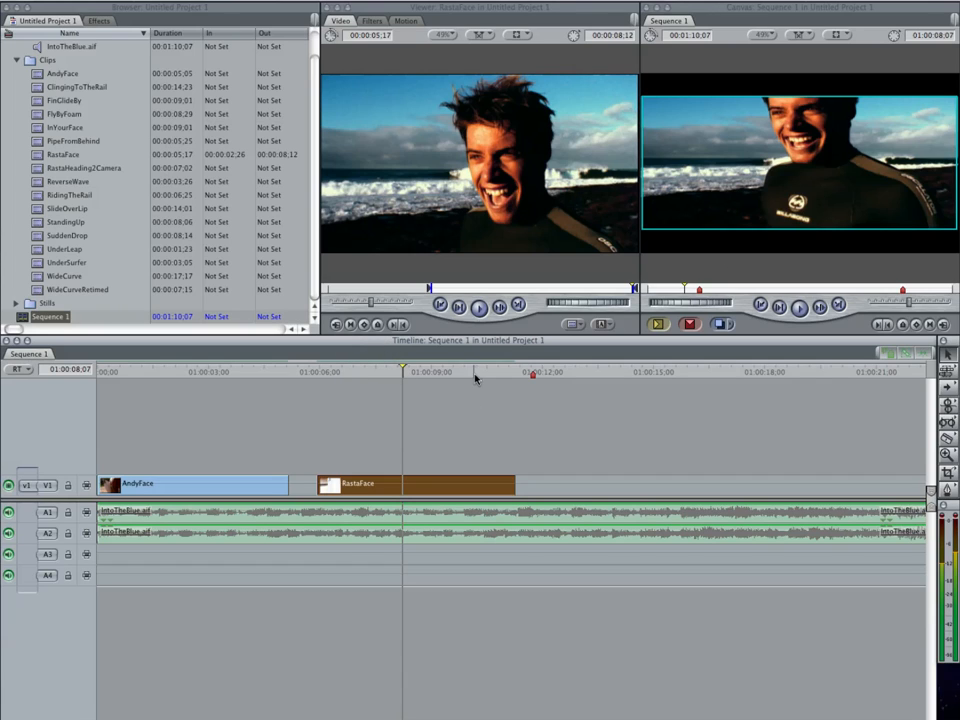
# Reset the Distort aspect ratio of RastaFace on track V1 to 0 so it fills the widescreen frame.
pyautogui.doubleClick(436, 488)
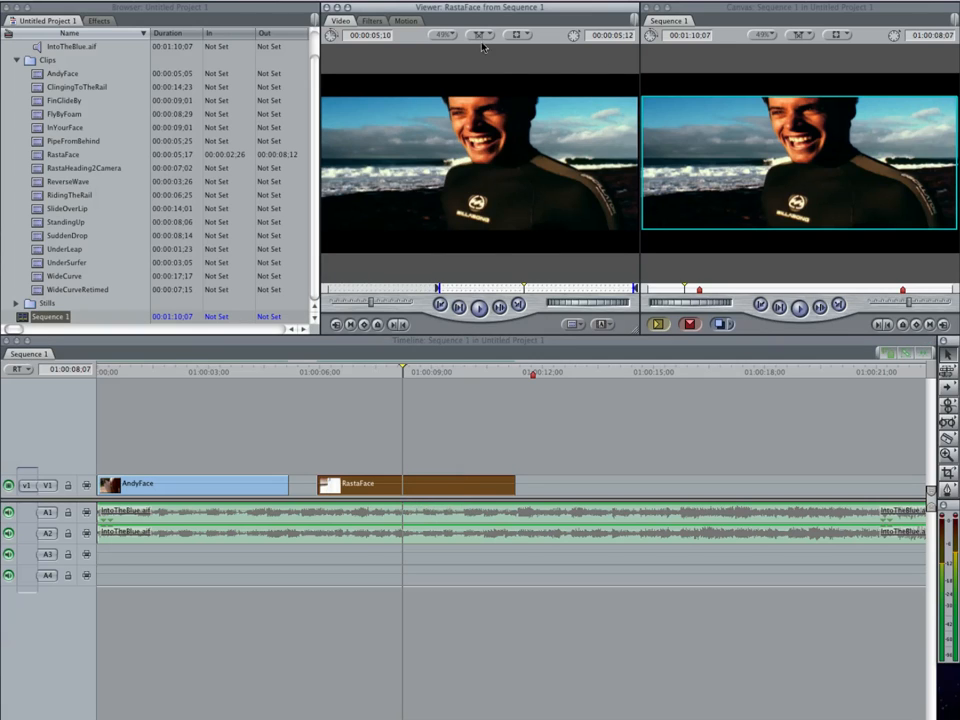
pyautogui.click(403, 22)
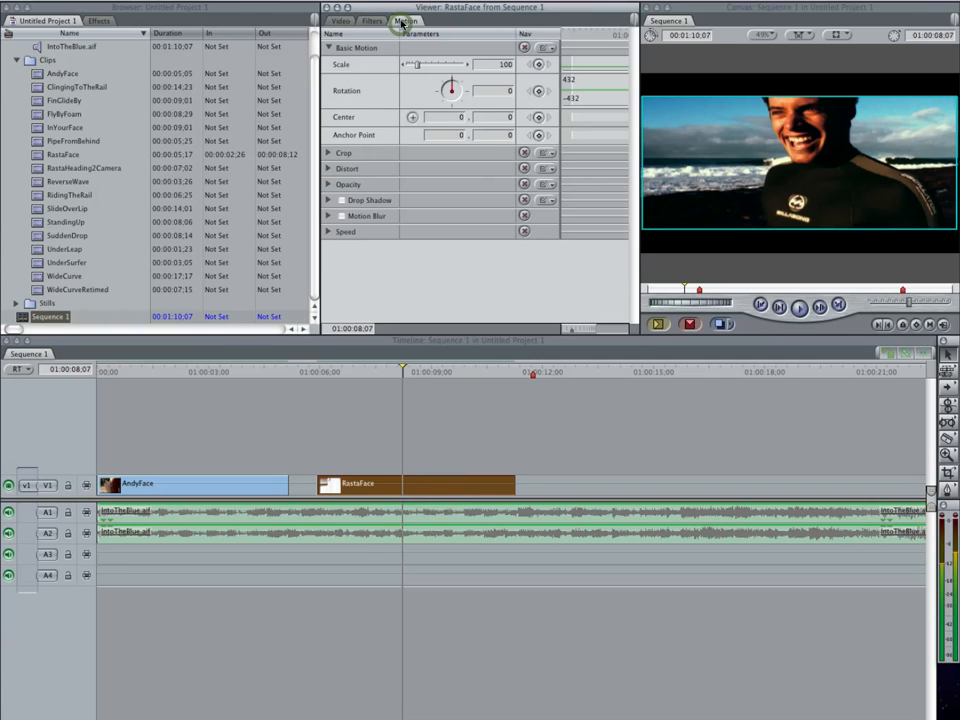
pyautogui.click(328, 168)
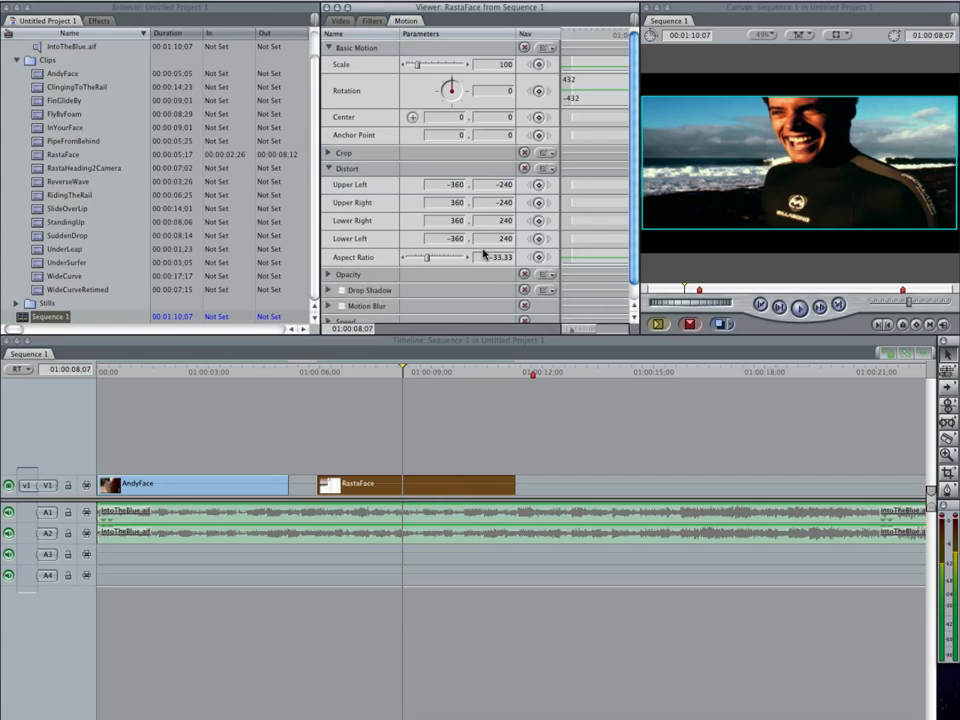
pyautogui.write('0')
pyautogui.press('Return')
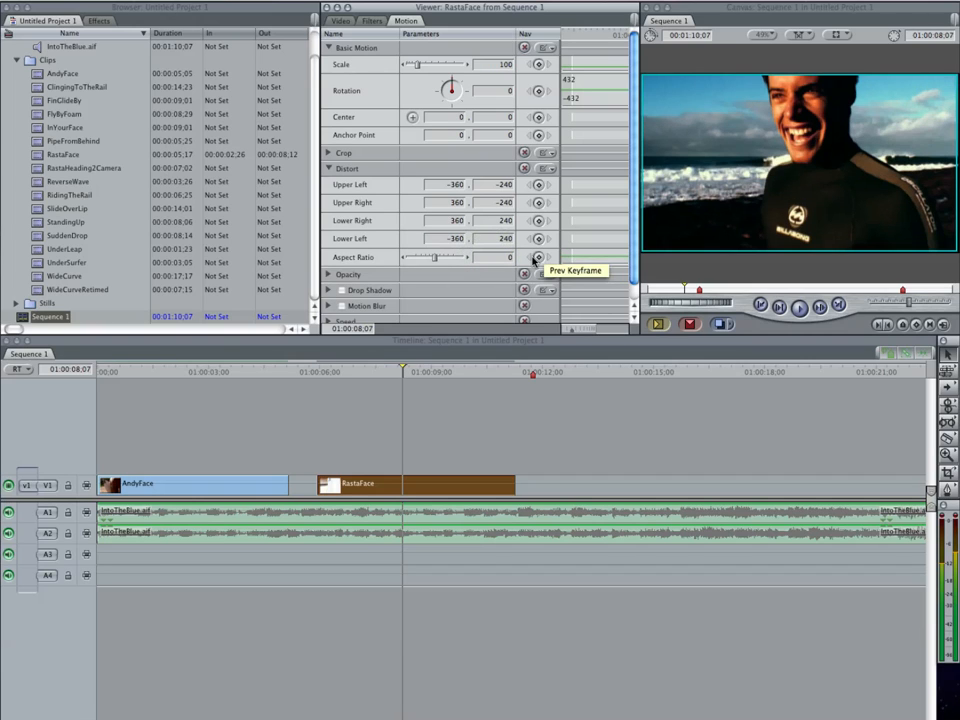
# Set the Distort aspect ratio of AndyFace on track V1 to 0 and return to its video view.
pyautogui.click(229, 371)
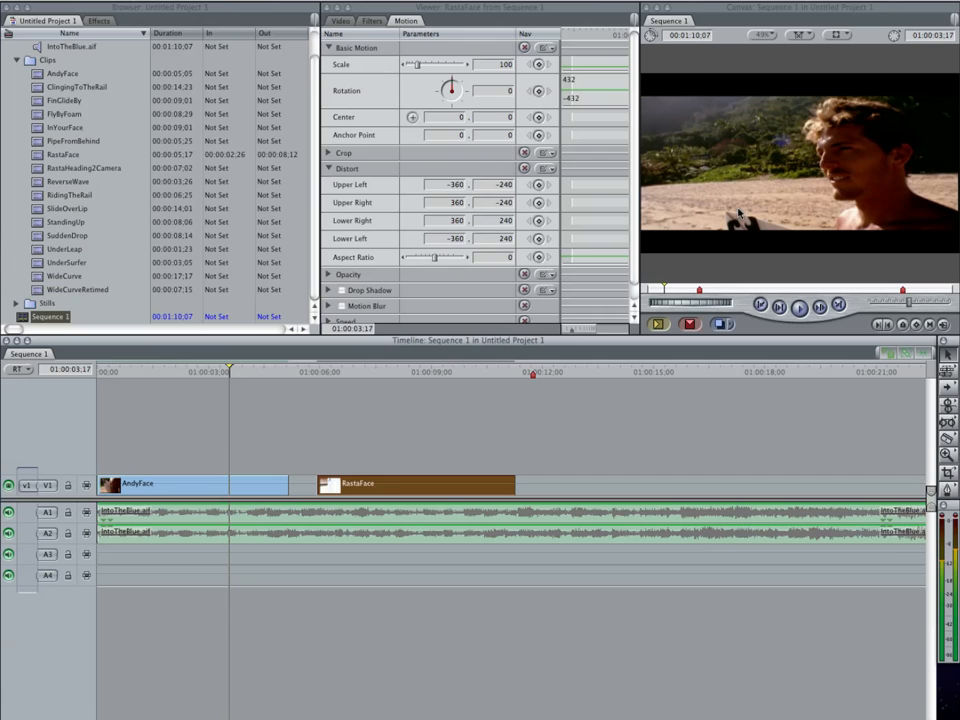
pyautogui.doubleClick(243, 490)
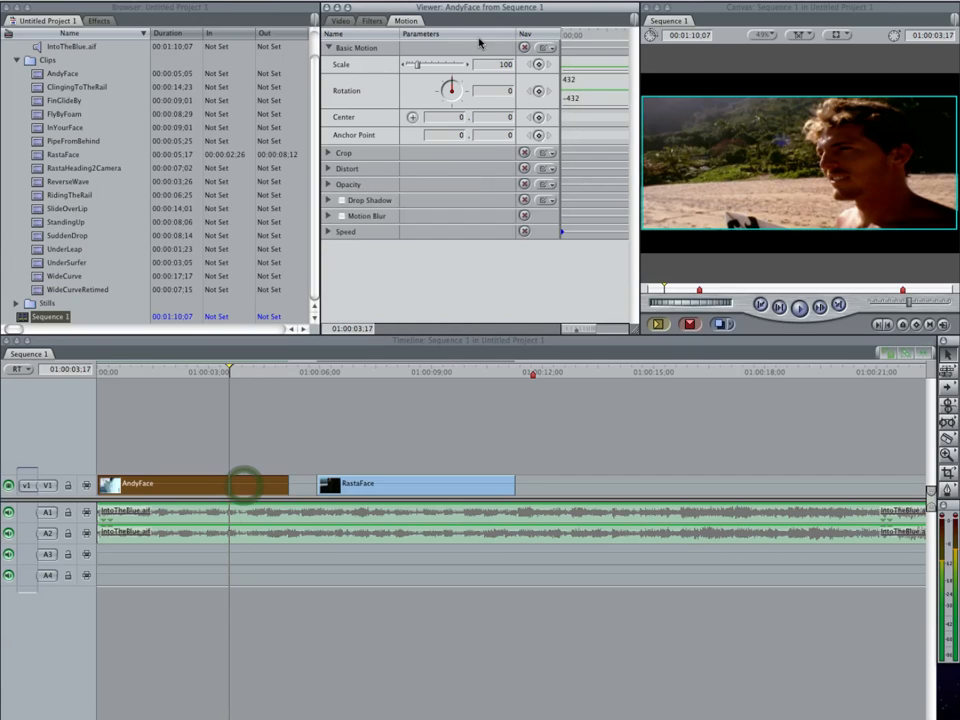
pyautogui.click(328, 169)
pyautogui.click(495, 257)
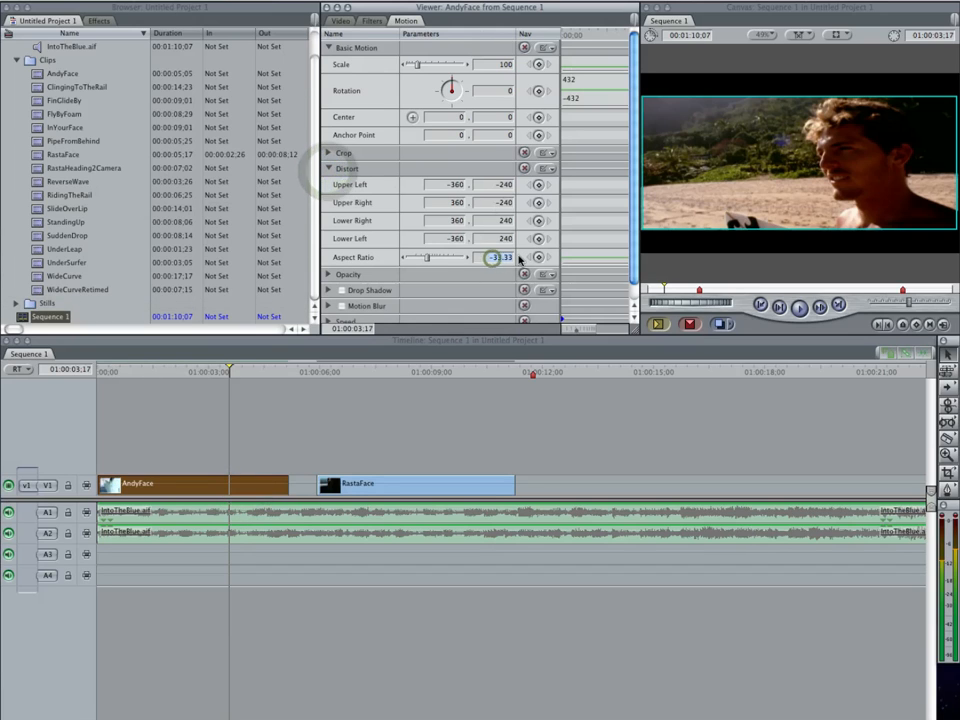
pyautogui.write('0')
pyautogui.press('Return')
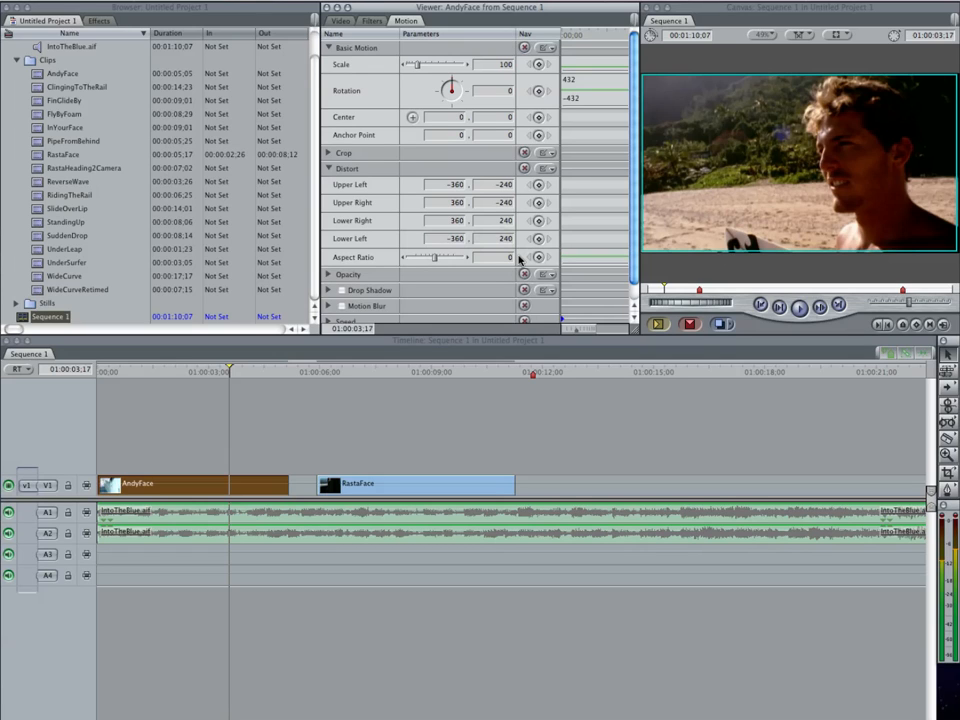
pyautogui.click(340, 22)
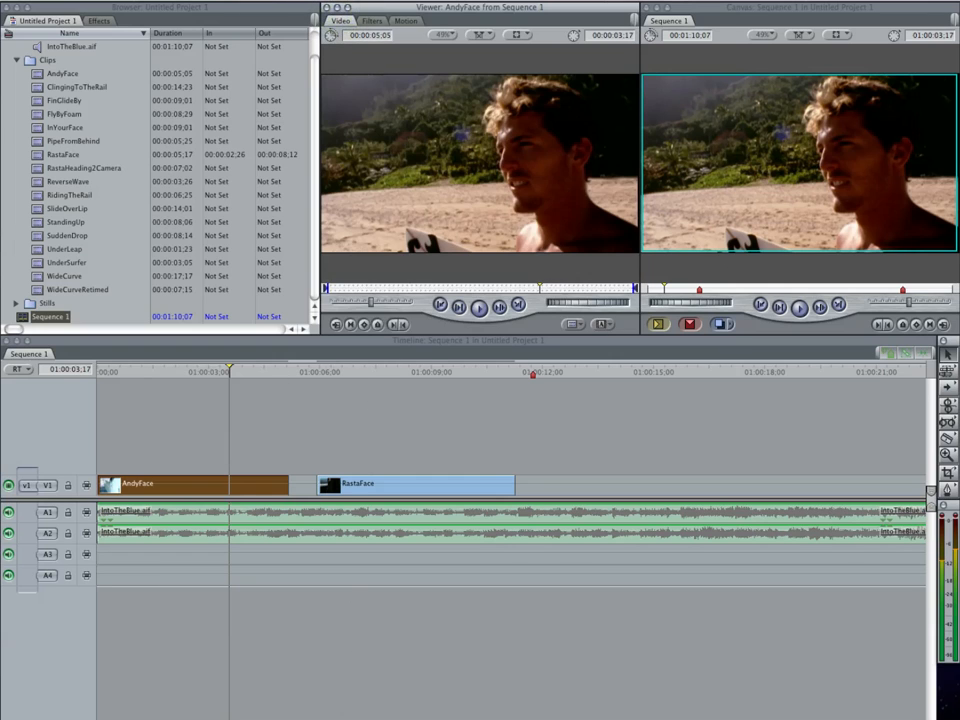
# Play the closing part of IntoTheBlue.aif past the last marker to 01:01:00;21 to hear how the music ends.
pyautogui.press('super+3')
pyautogui.press('super+minus')
pyautogui.press('super+minus')
pyautogui.press('super+minus')
pyautogui.press('super+minus')
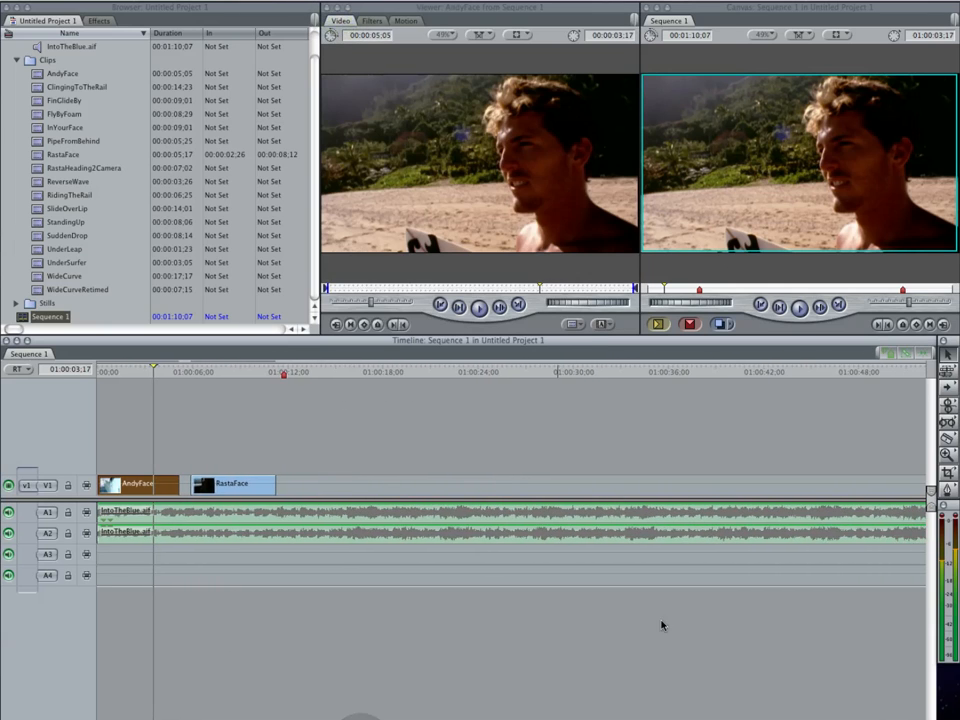
pyautogui.hscroll(10, 510, 520)
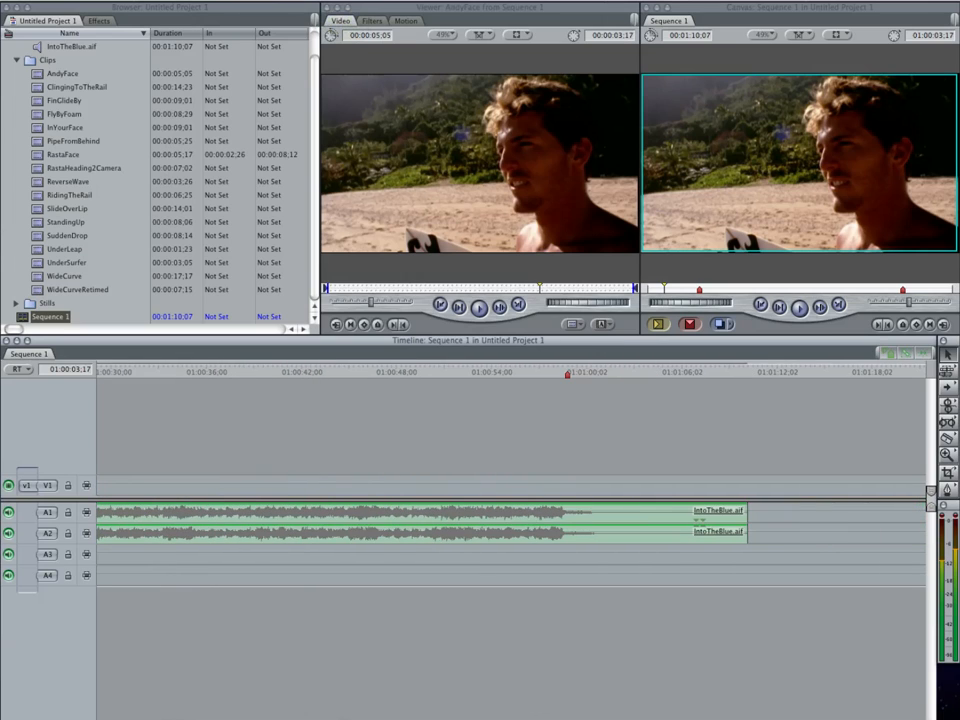
pyautogui.moveTo(548, 374); pyautogui.dragTo(495, 374)
pyautogui.press('space')
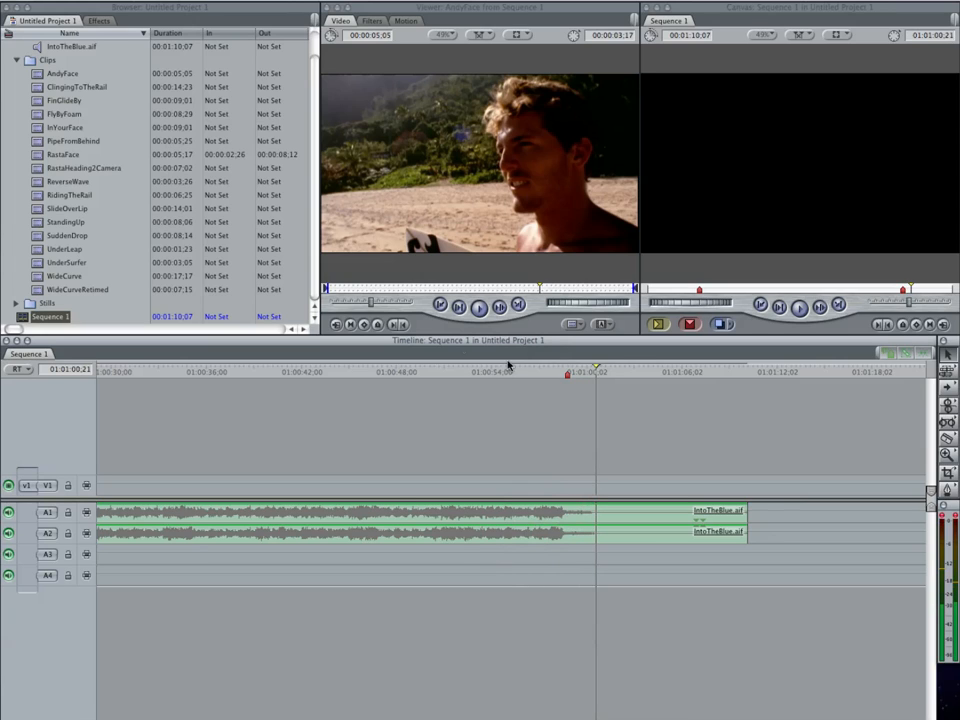
# Scrub through WideCurveRetimed, WideCurve and UnderSurfer to judge them as closing shots.
pyautogui.doubleClick(50, 289)
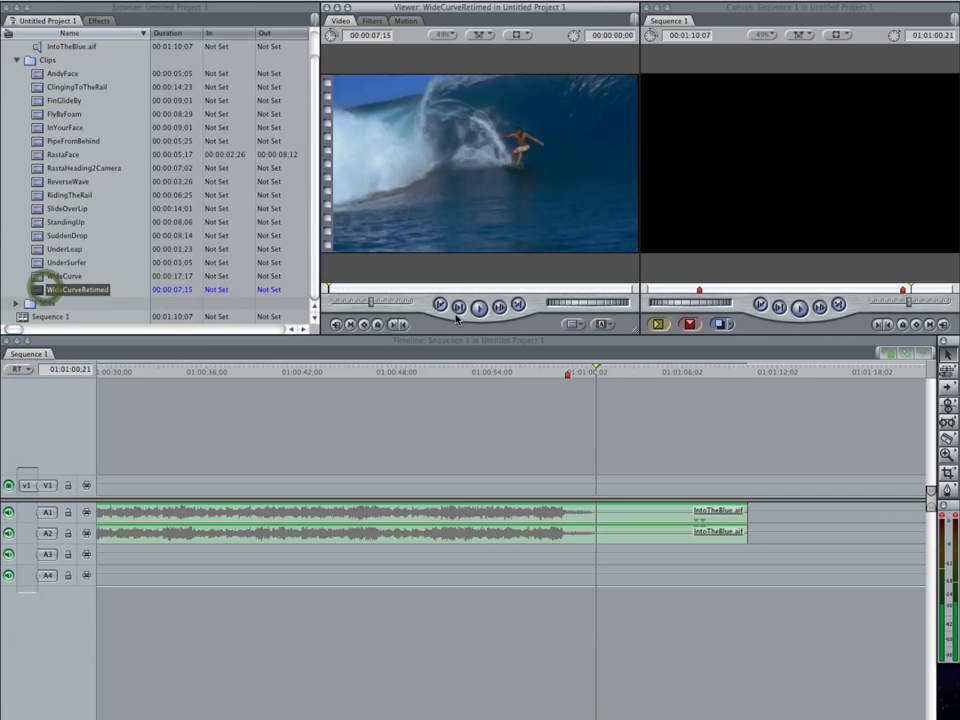
pyautogui.moveTo(340, 286); pyautogui.dragTo(629, 292)
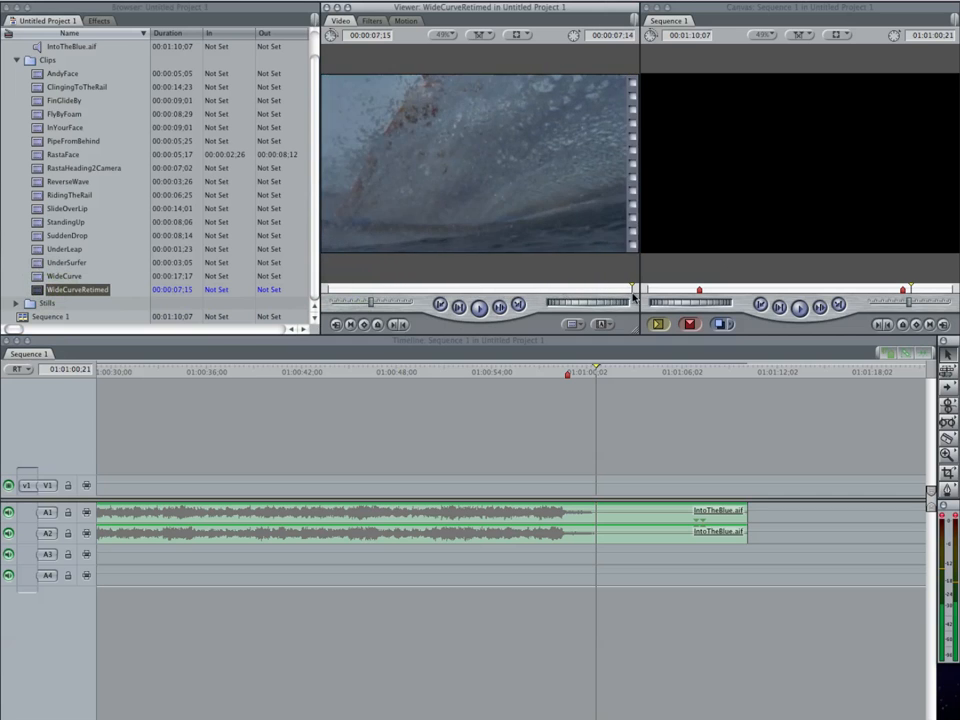
pyautogui.moveTo(473, 290)
pyautogui.mouseDown()
pyautogui.moveTo(631, 293)
pyautogui.moveTo(480, 289)
pyautogui.mouseUp()
pyautogui.doubleClick(36, 275)
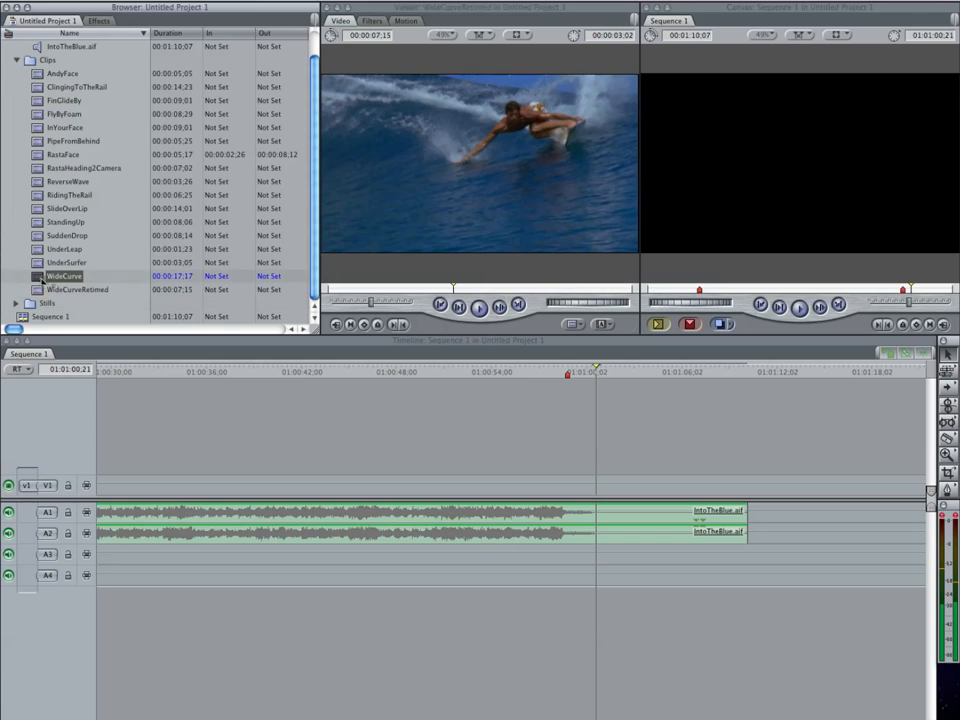
pyautogui.moveTo(337, 295); pyautogui.dragTo(500, 293)
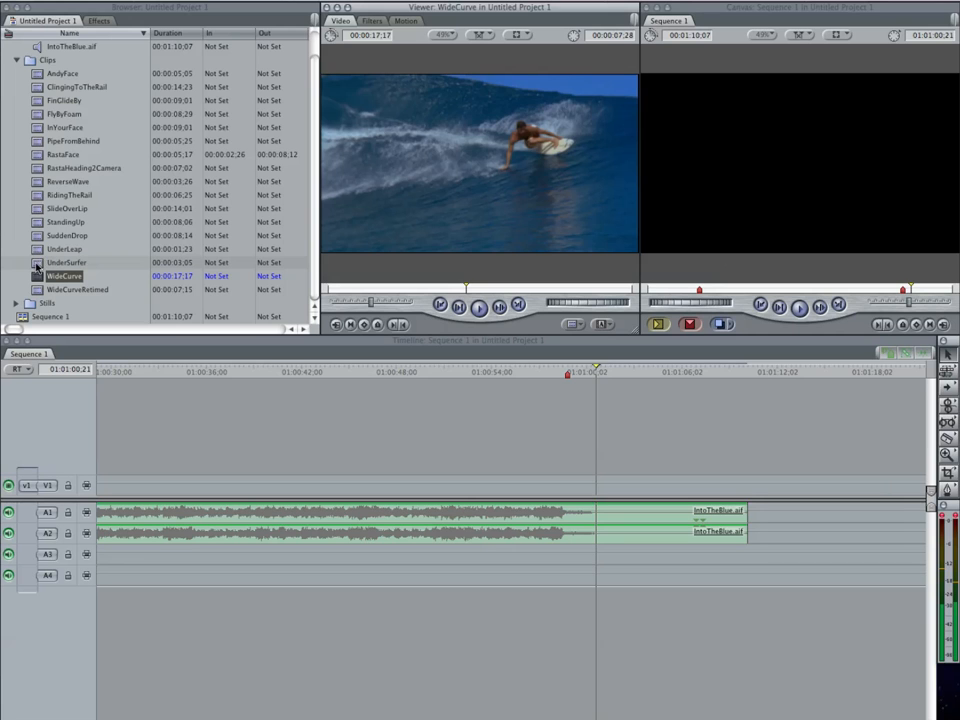
pyautogui.doubleClick(36, 265)
pyautogui.moveTo(413, 289); pyautogui.dragTo(625, 287)
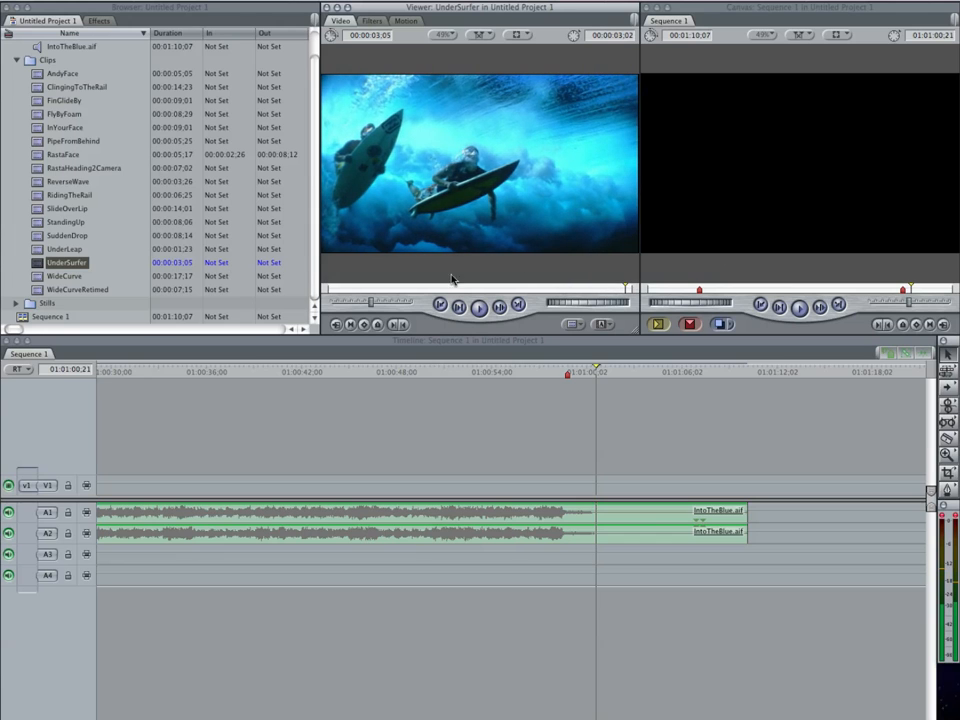
# Preview UnderLeap, SlideOverLip and ReverseWave as candidates for the ending of the video.
pyautogui.doubleClick(36, 248)
pyautogui.moveTo(345, 287)
pyautogui.mouseDown()
pyautogui.moveTo(600, 285)
pyautogui.moveTo(352, 287)
pyautogui.mouseUp()
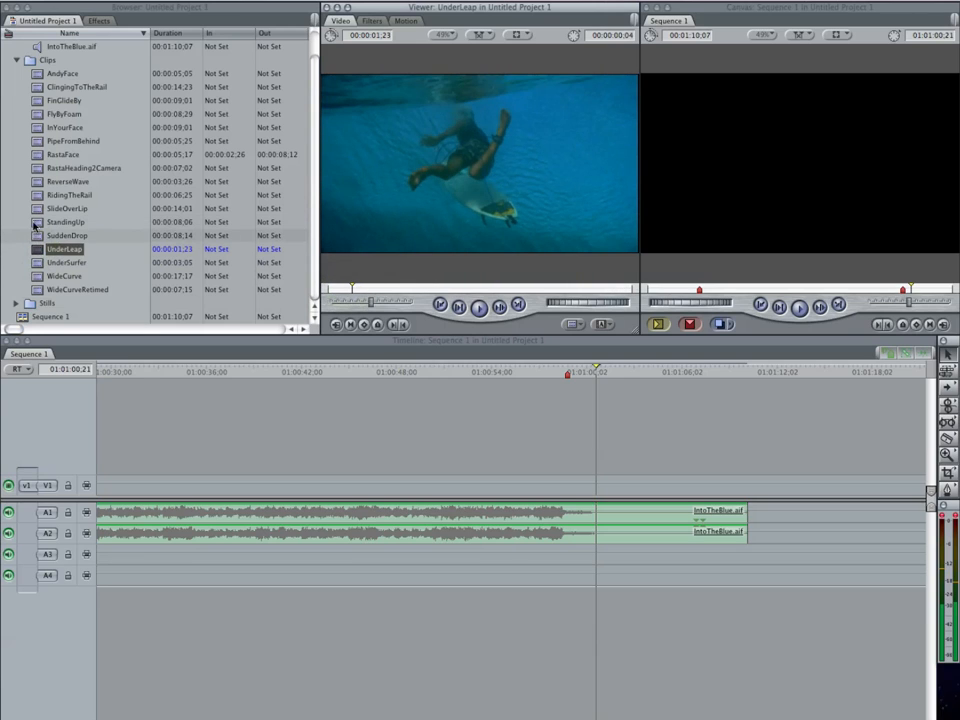
pyautogui.doubleClick(36, 208)
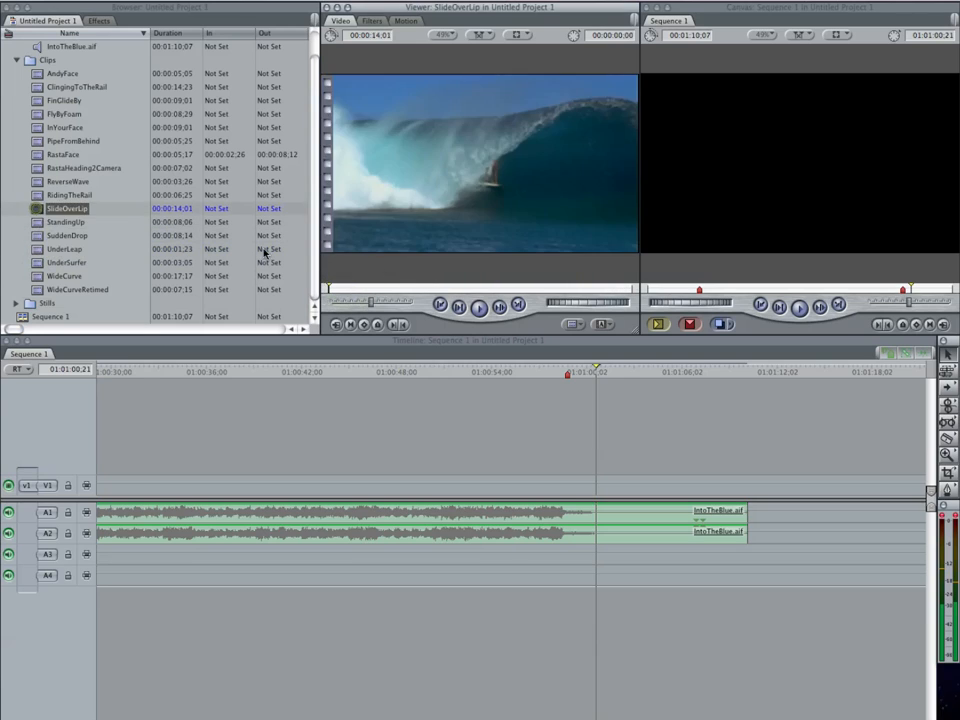
pyautogui.moveTo(352, 285); pyautogui.dragTo(437, 300)
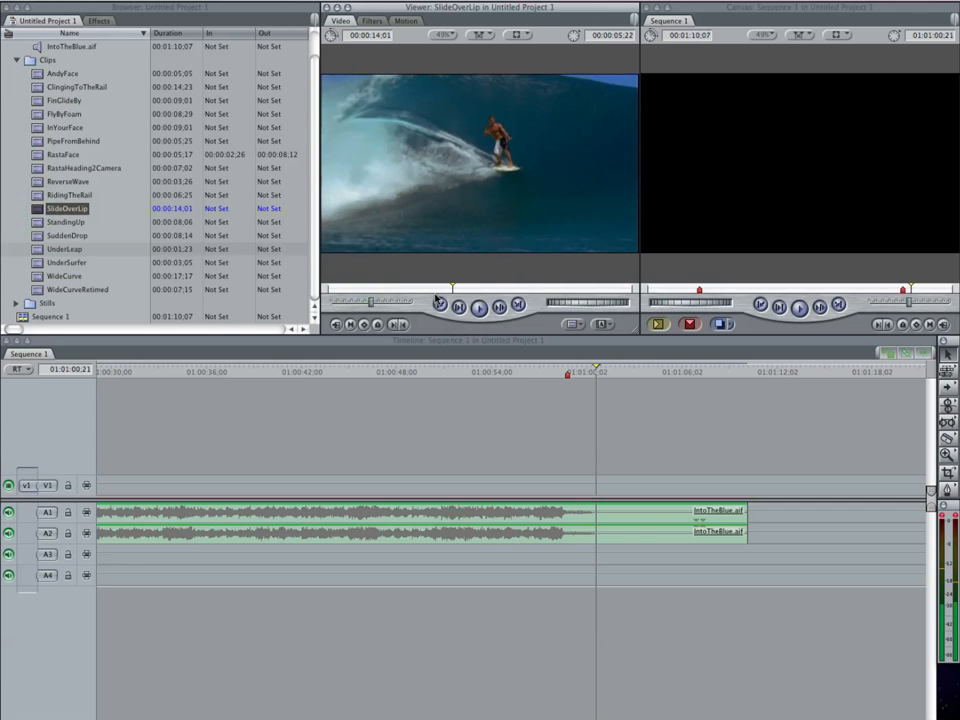
pyautogui.doubleClick(40, 182)
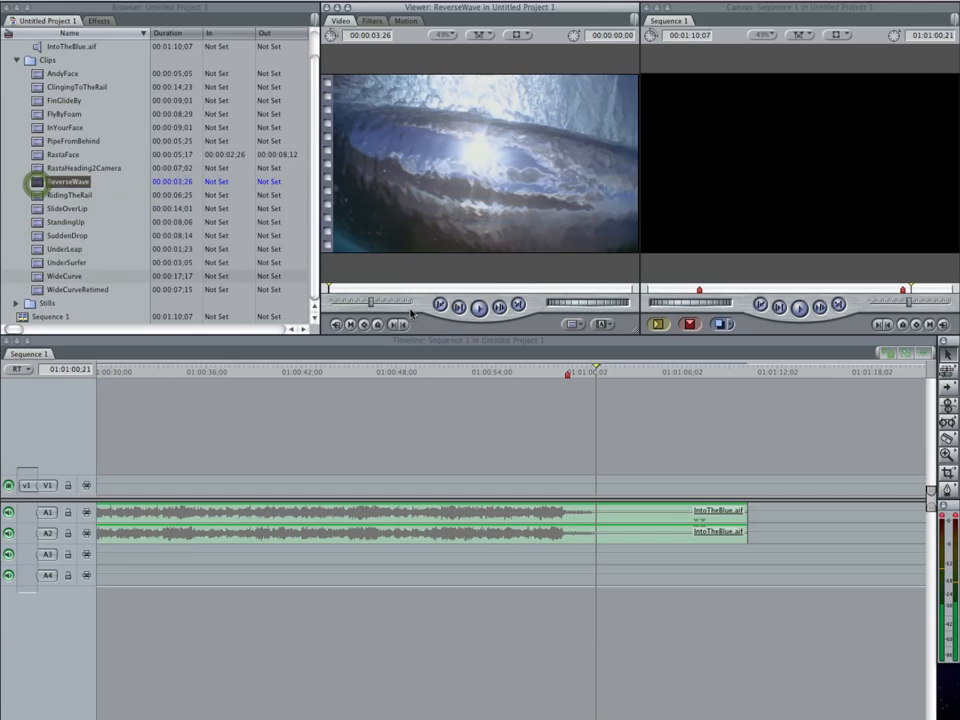
pyautogui.moveTo(335, 289); pyautogui.dragTo(563, 285)
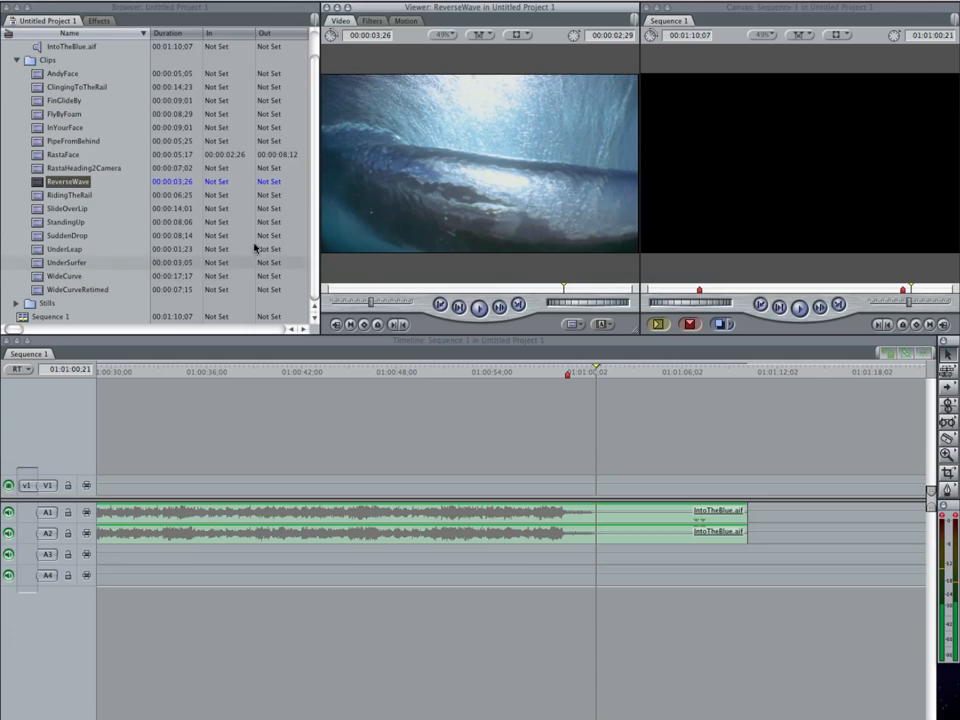
# Compare WideCurveRetimed and ReverseWave again, and look at RidingTheRail and PipeFromBehind as further candidates for the closing shot.
pyautogui.doubleClick(38, 289)
pyautogui.moveTo(355, 288); pyautogui.dragTo(320, 289)
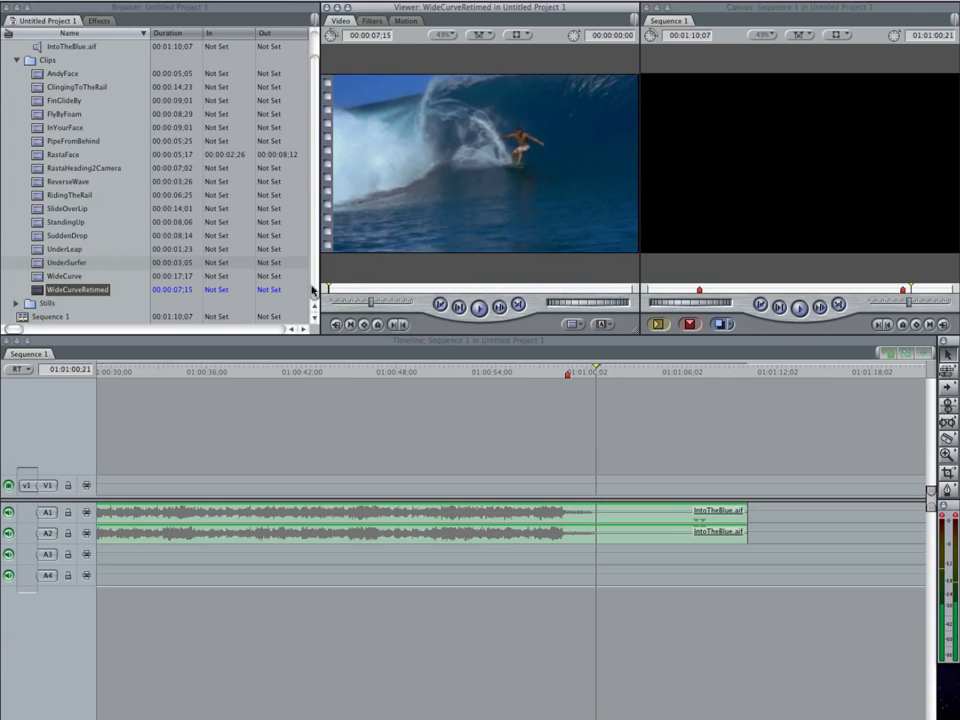
pyautogui.click(40, 183)
pyautogui.moveTo(40, 183); pyautogui.dragTo(406, 203)
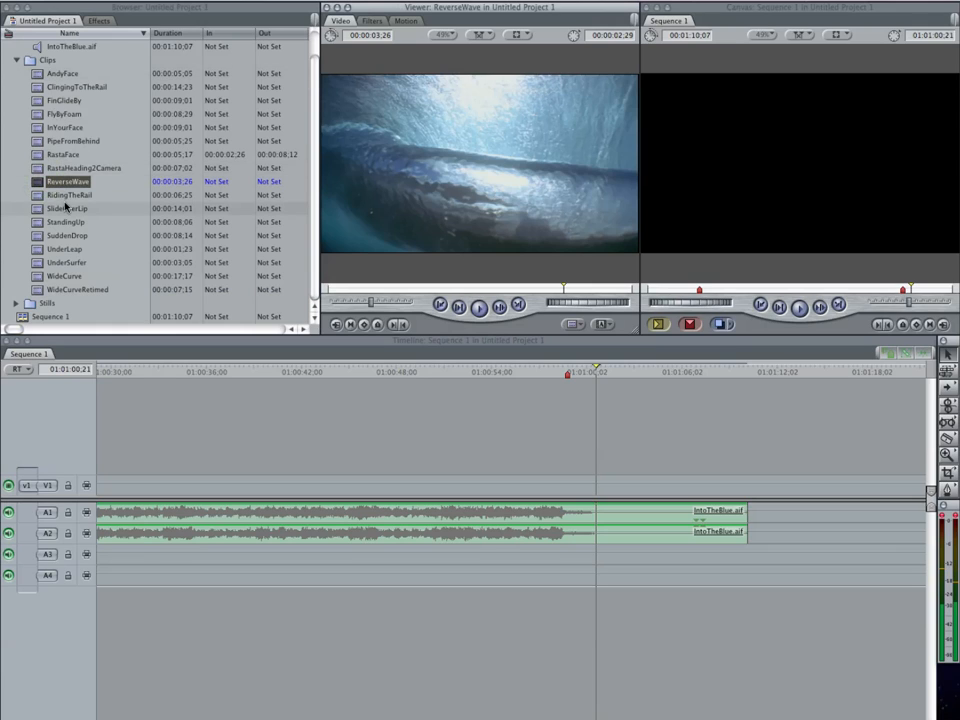
pyautogui.doubleClick(66, 195)
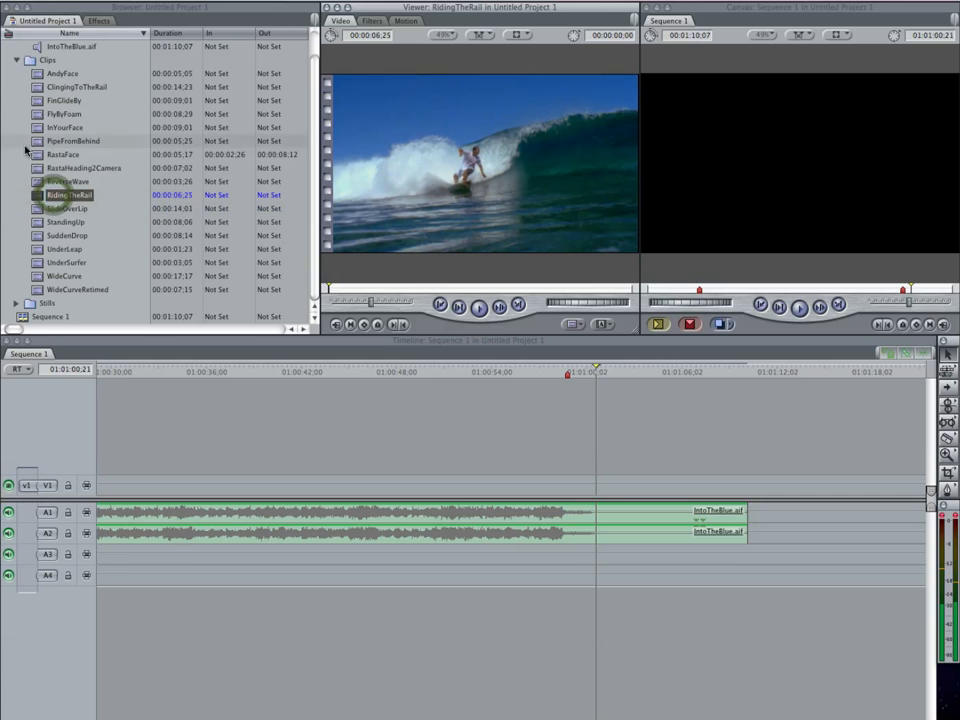
pyautogui.doubleClick(42, 143)
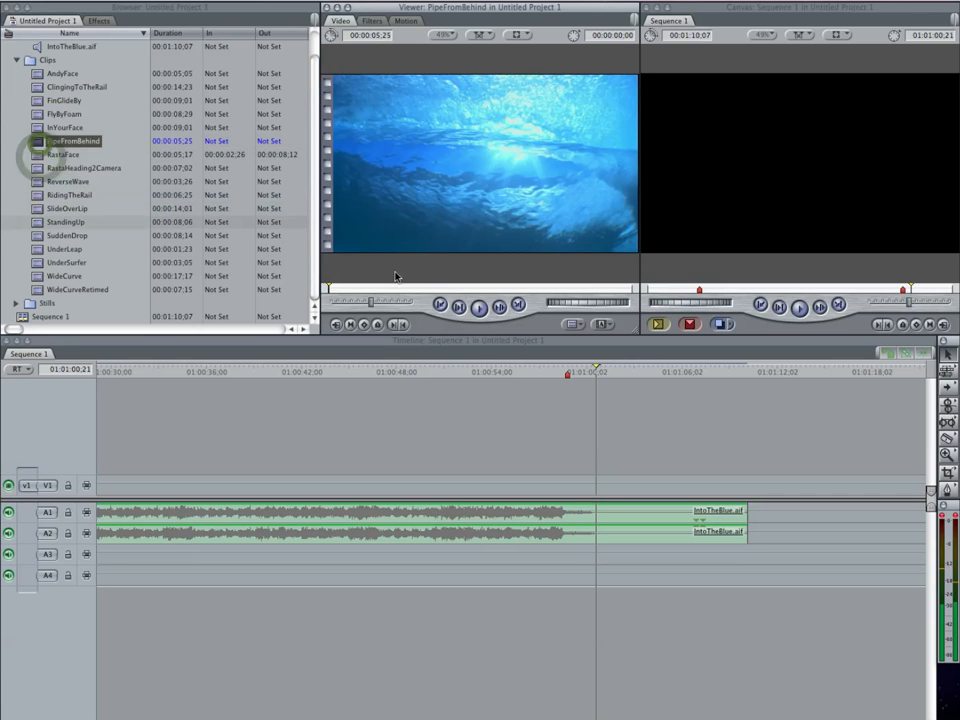
pyautogui.moveTo(363, 290); pyautogui.dragTo(446, 298)
# Place ReverseWave on track V1 around the last marker, play from 01:00:55;27 to check it, and shift it to end at 01:01:01;26.
pyautogui.doubleClick(36, 182)
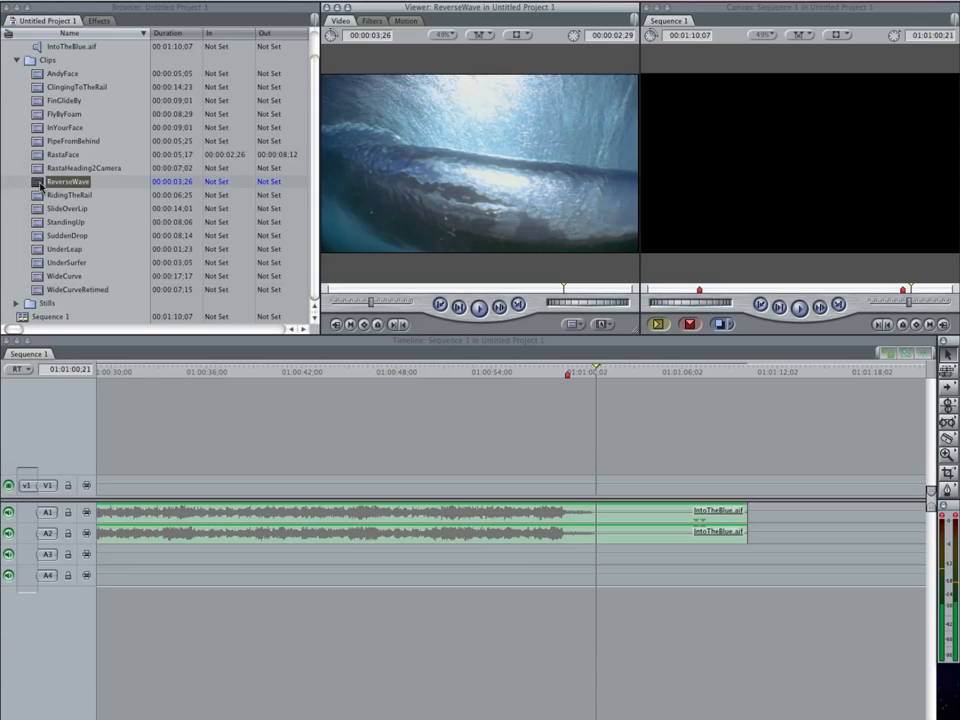
pyautogui.moveTo(38, 186); pyautogui.dragTo(557, 484)
pyautogui.click(523, 371)
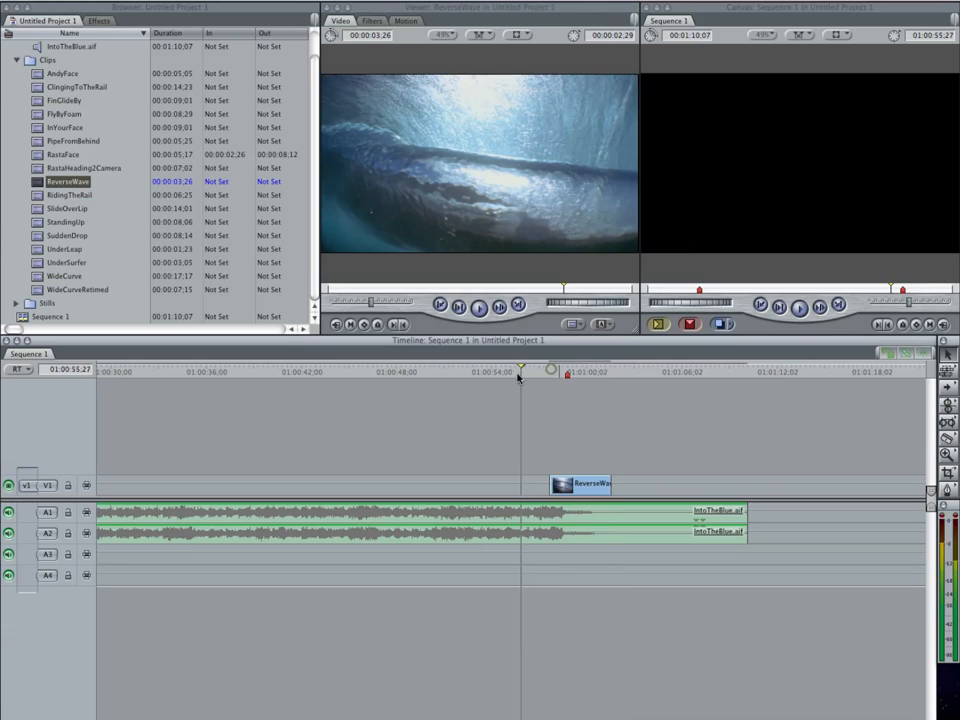
pyautogui.press('space')
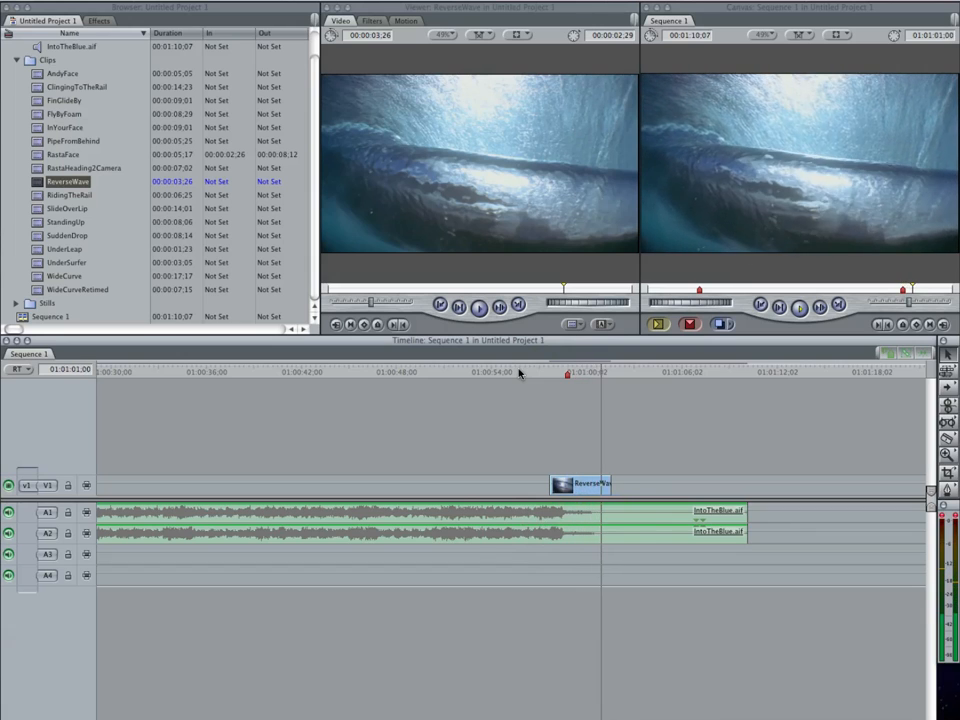
pyautogui.press('space')
pyautogui.moveTo(577, 488); pyautogui.dragTo(581, 488)
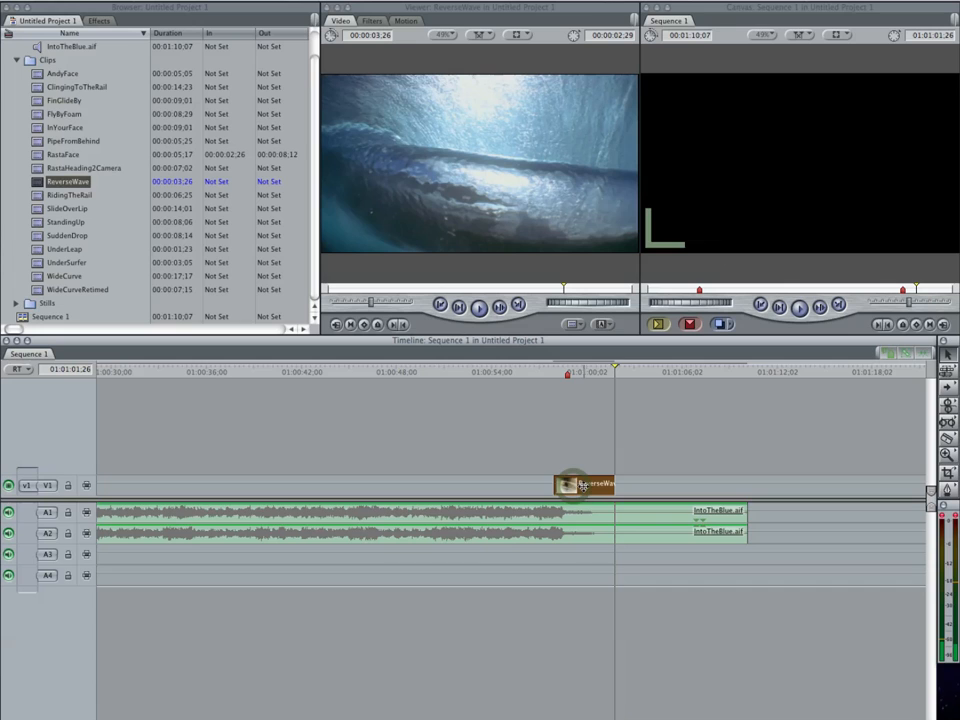
# Locate the music's closing beat at 01:00:58;05 and move ReverseWave on V1 to start there.
pyautogui.click(555, 372)
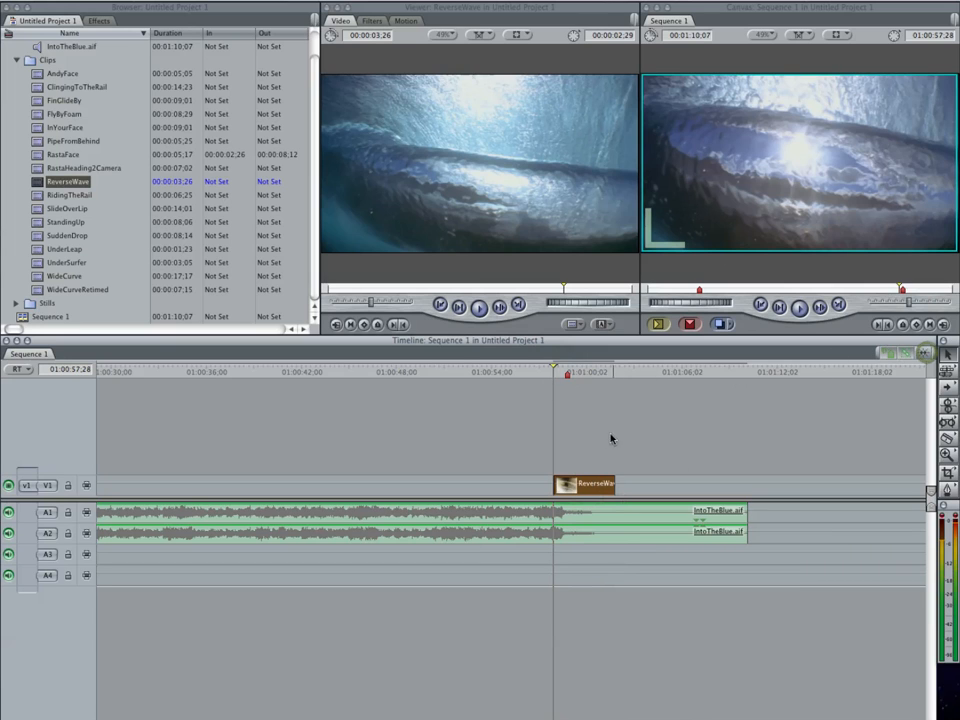
pyautogui.click(562, 372)
pyautogui.click(555, 371)
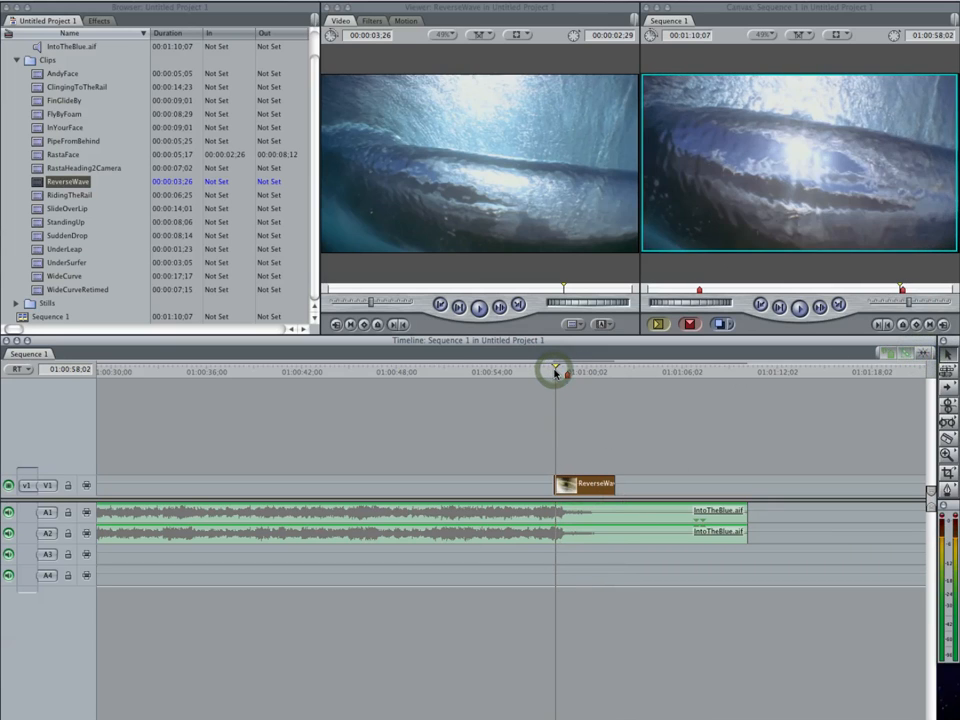
pyautogui.press('space')
pyautogui.press('space')
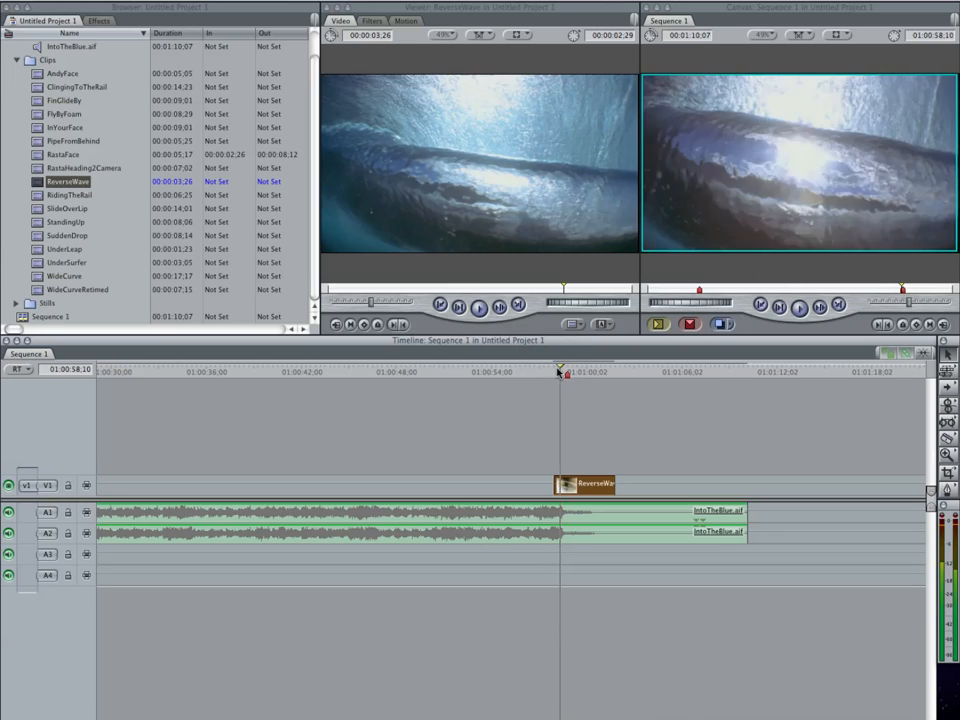
pyautogui.click(553, 371)
pyautogui.moveTo(553, 371)
pyautogui.mouseDown()
pyautogui.moveTo(565, 372)
pyautogui.moveTo(557, 370)
pyautogui.mouseUp()
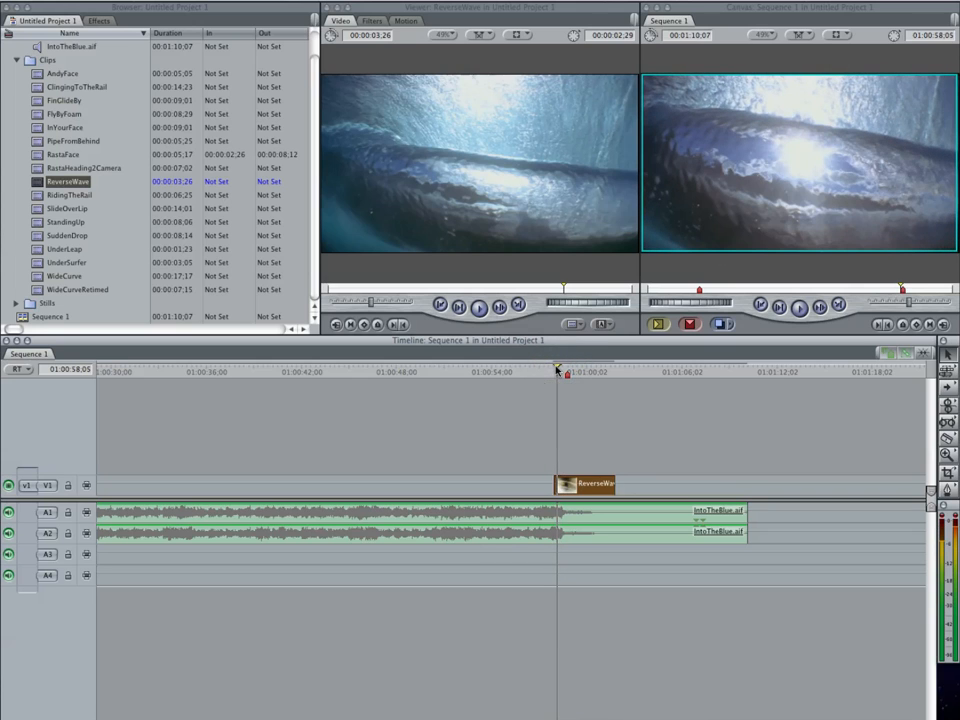
pyautogui.moveTo(573, 485); pyautogui.dragTo(576, 484)
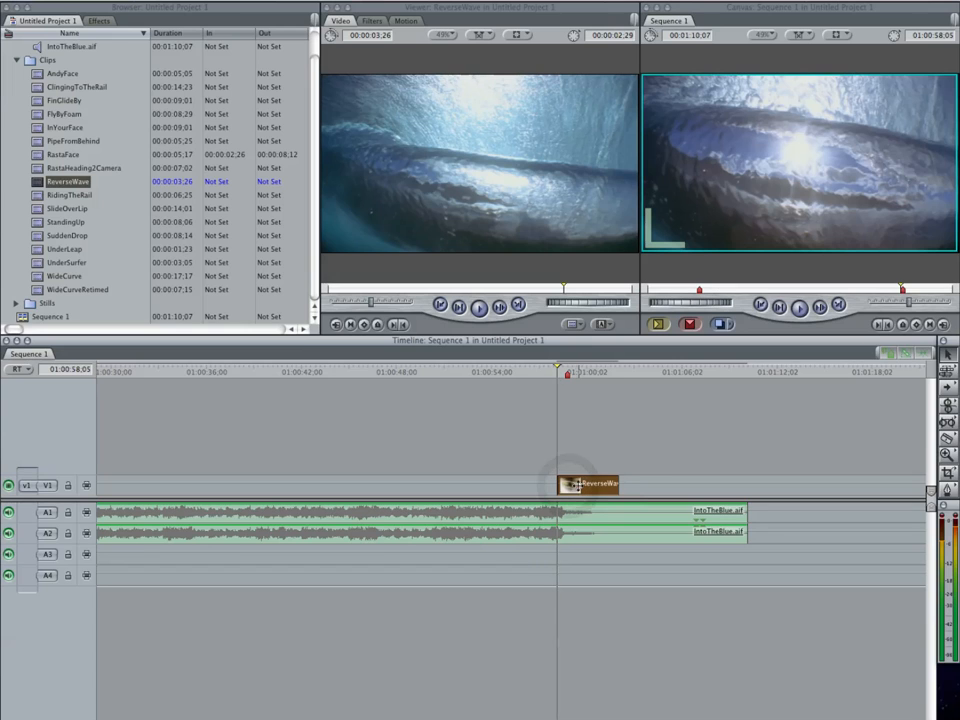
# Play the sequence's ending from about 01:00:55 to check ReverseWave against the closing beat.
pyautogui.moveTo(509, 372); pyautogui.dragTo(515, 376)
pyautogui.press('space')
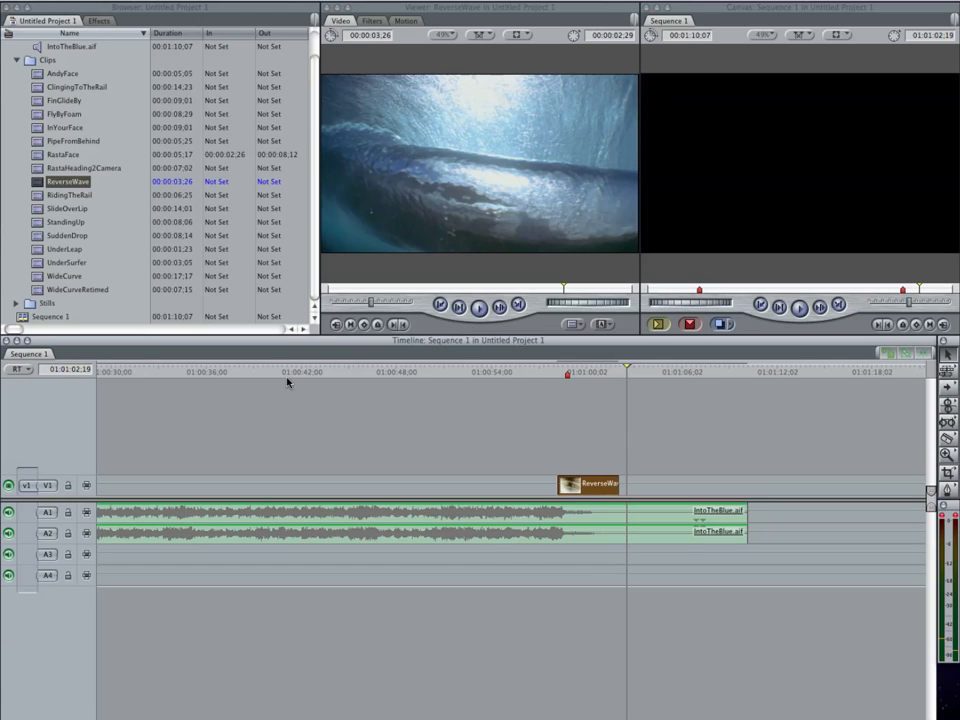
# Place WideCurve on track V1 at the marker near 01:00:12;00 and trim its start to about 01:00:20.
pyautogui.hscroll(-10, 511, 540)
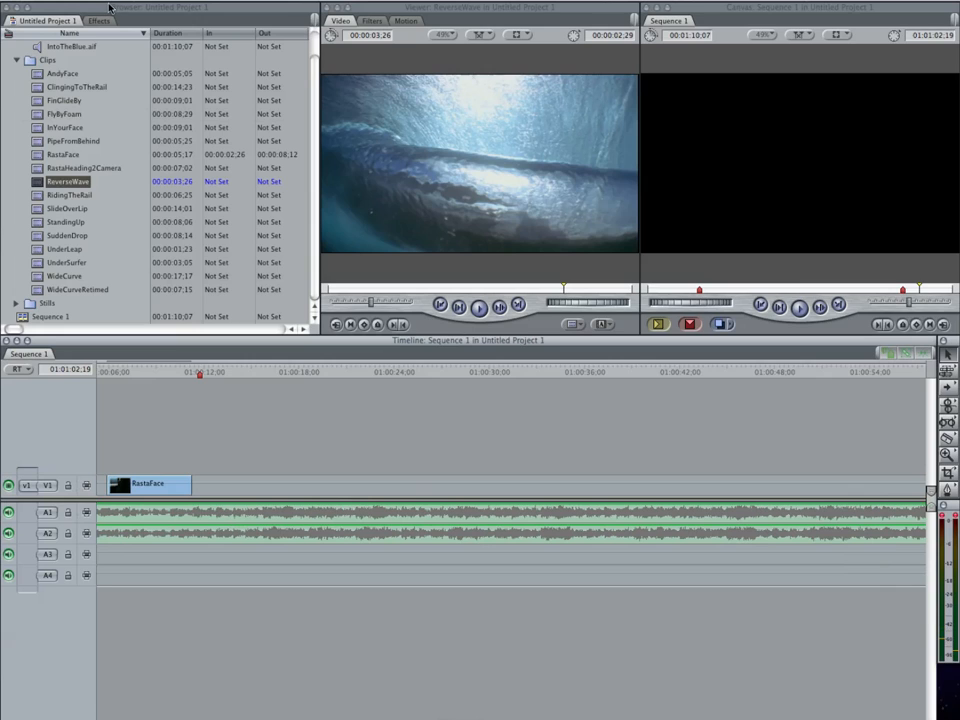
pyautogui.doubleClick(36, 279)
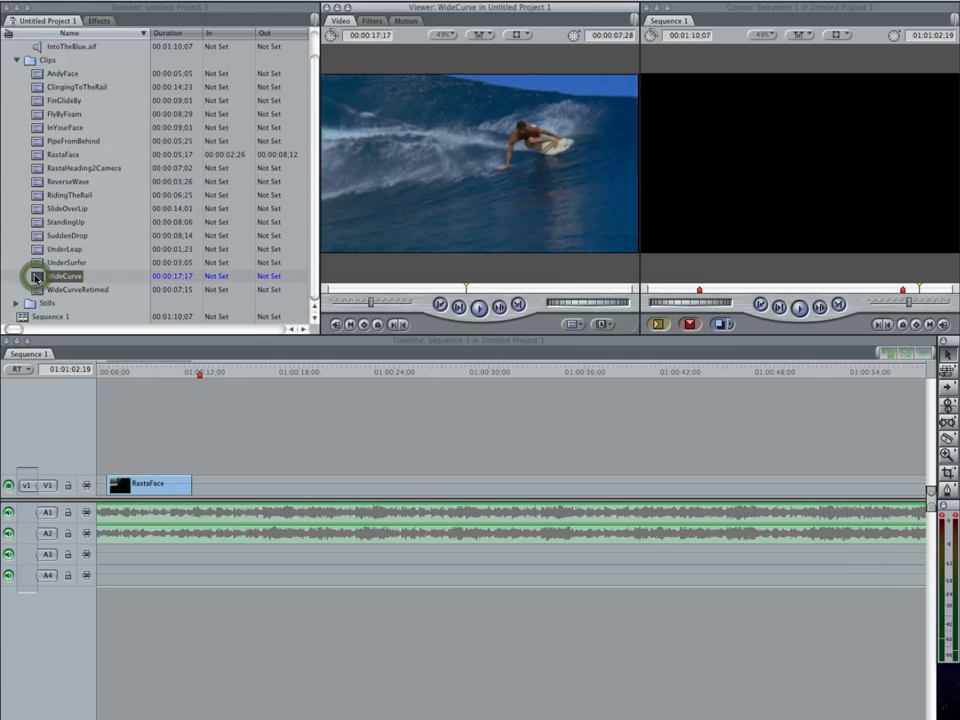
pyautogui.moveTo(36, 279); pyautogui.dragTo(219, 485)
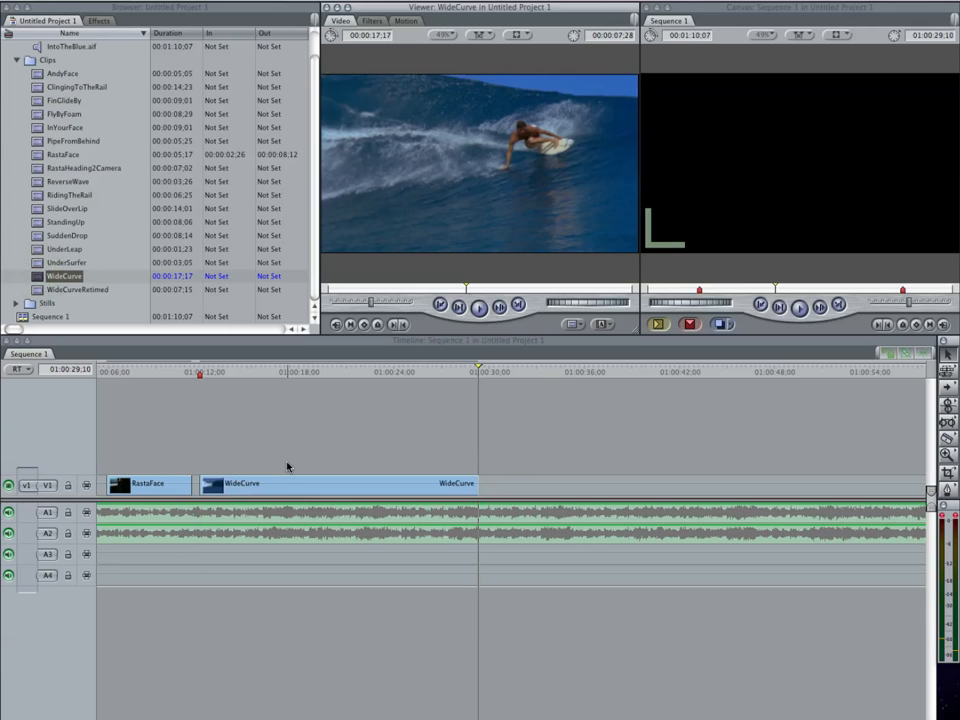
pyautogui.moveTo(201, 486); pyautogui.dragTo(334, 486)
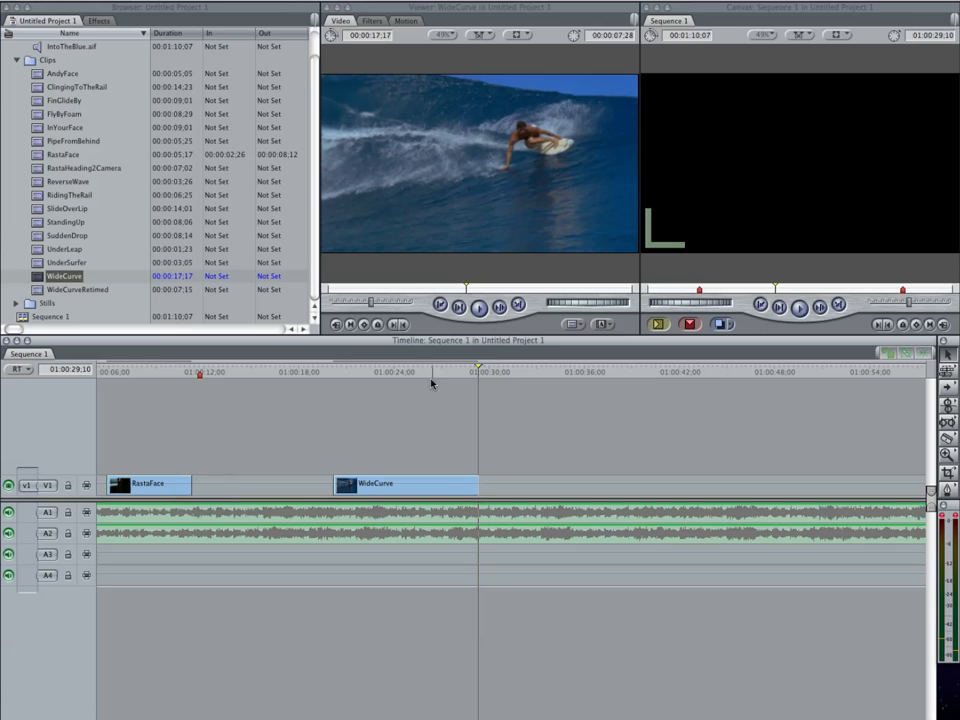
# Delete the trimmed WideCurve clip from track V1.
pyautogui.click(421, 487)
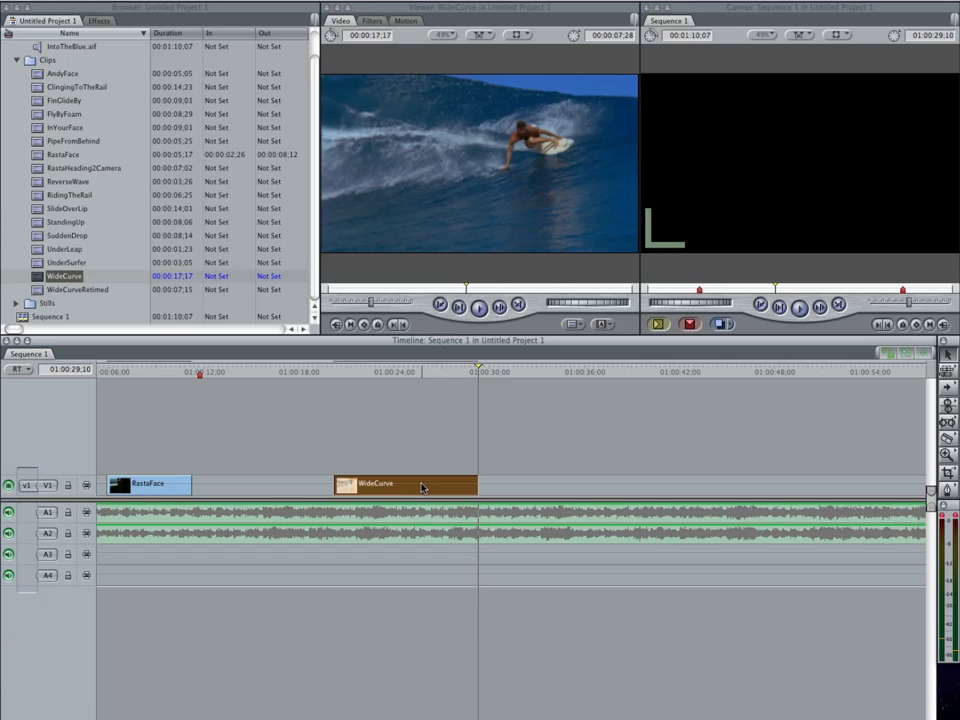
pyautogui.press('Delete')
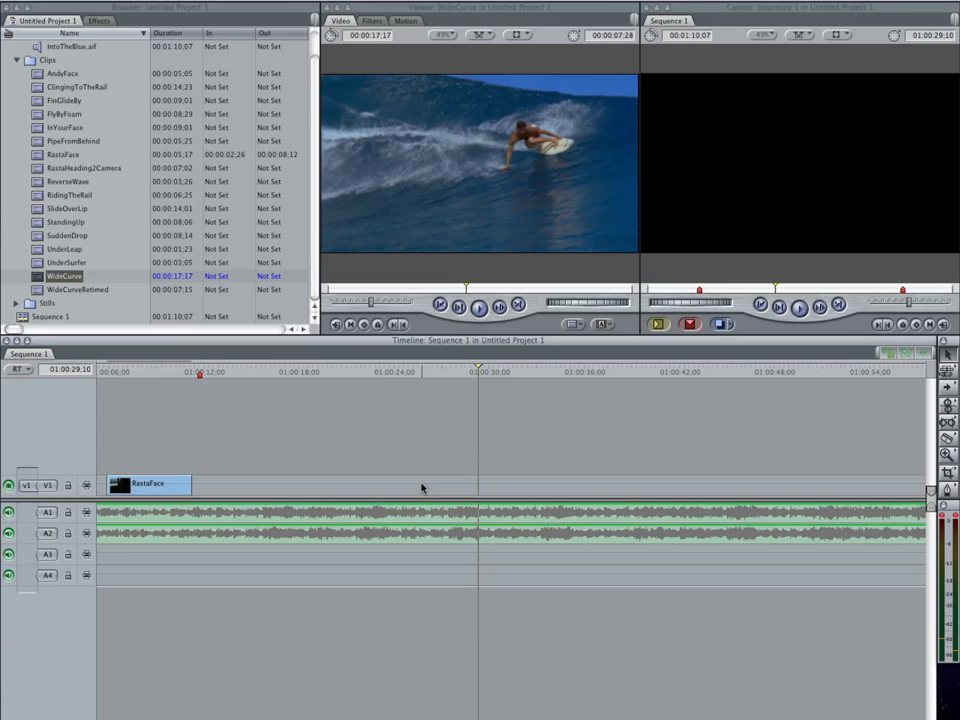